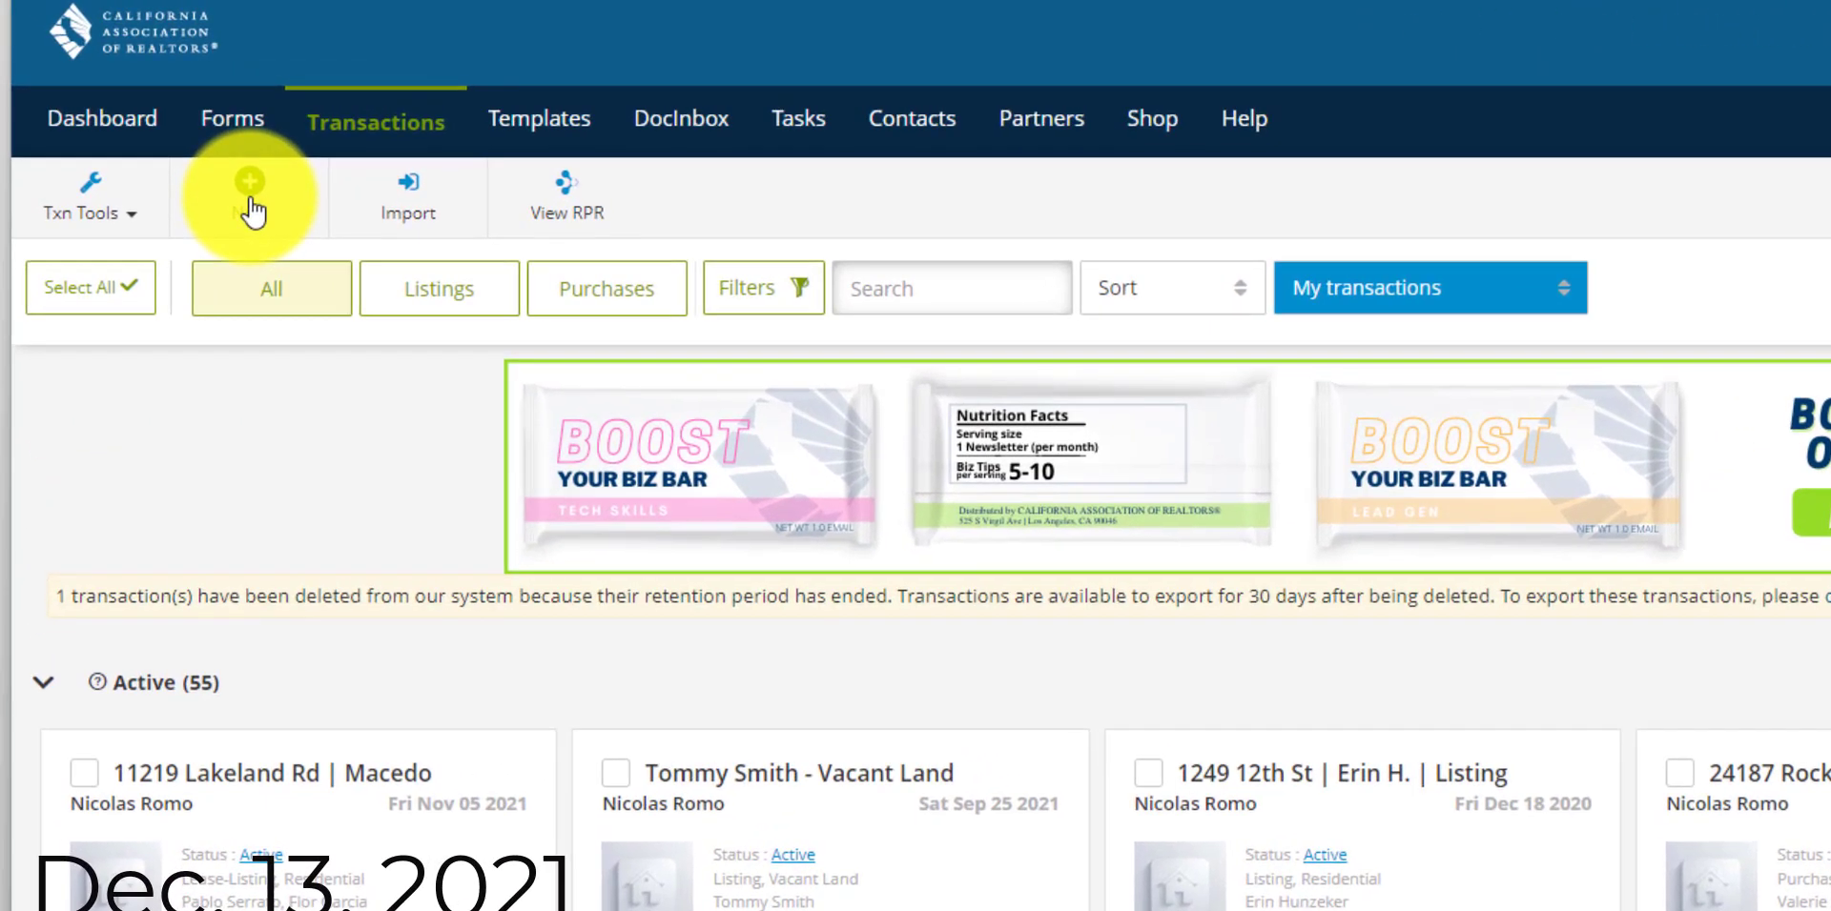
Start a new purchase or offer transaction and name it with the property's street address, the buyer's surname and "offer"
{"action": "left_click", "coordinate": [250, 202]}
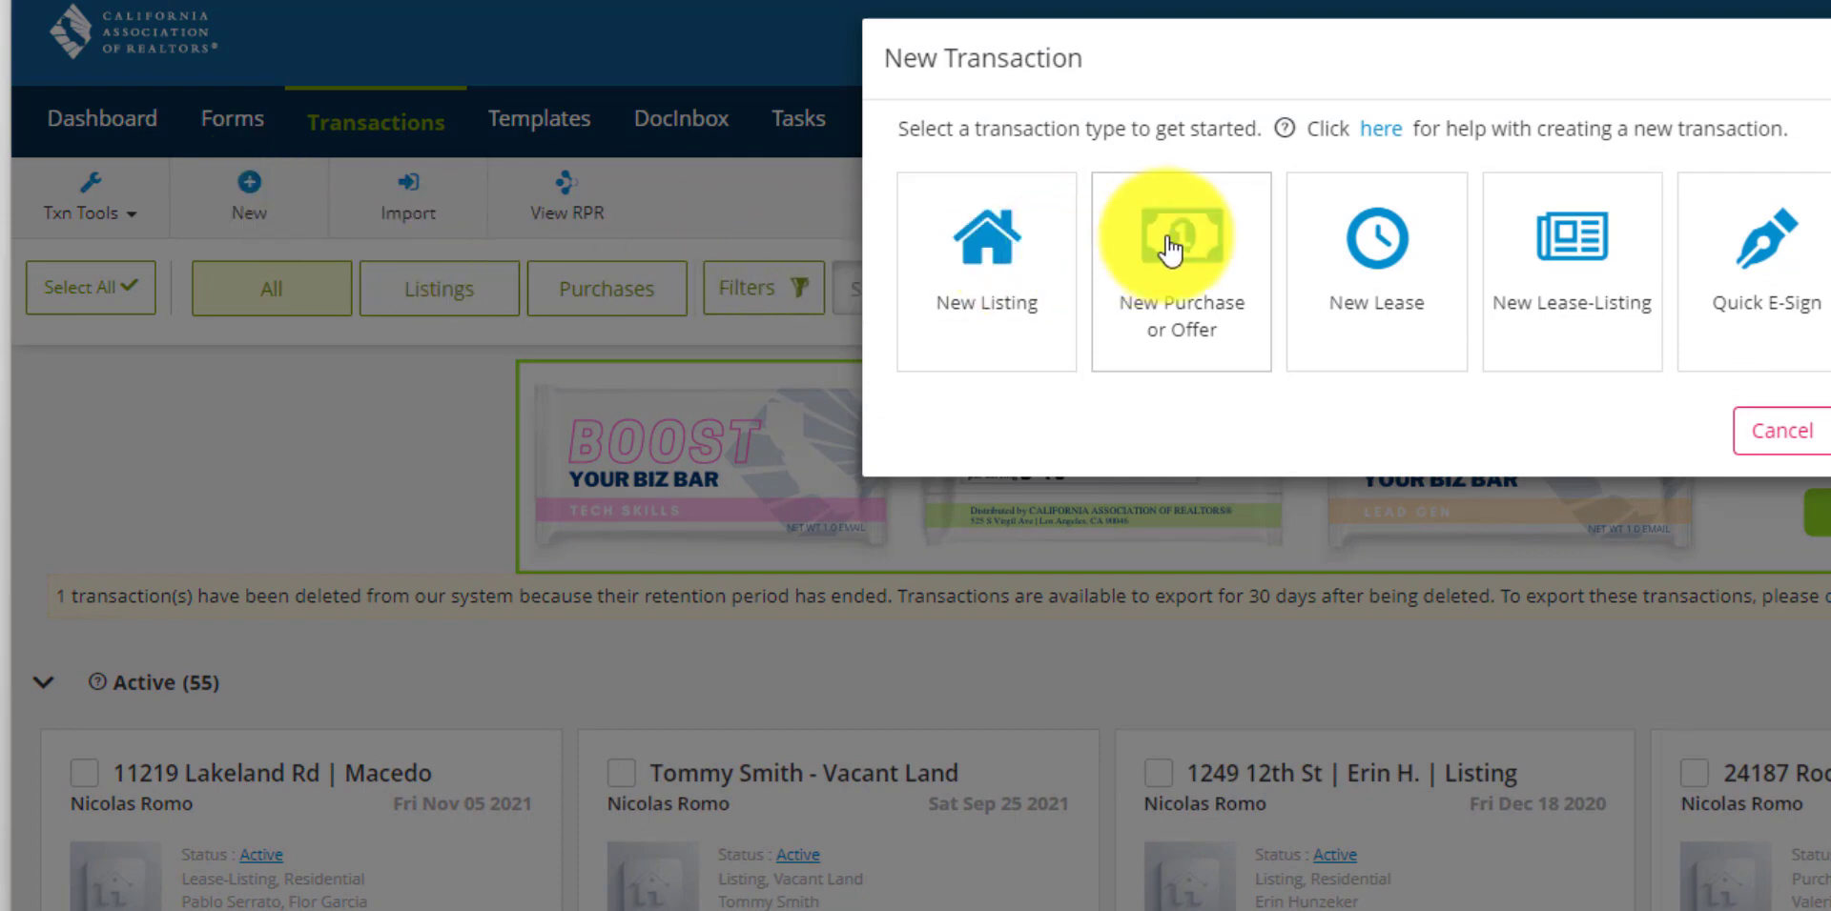
{"action": "left_click", "coordinate": [1203, 259]}
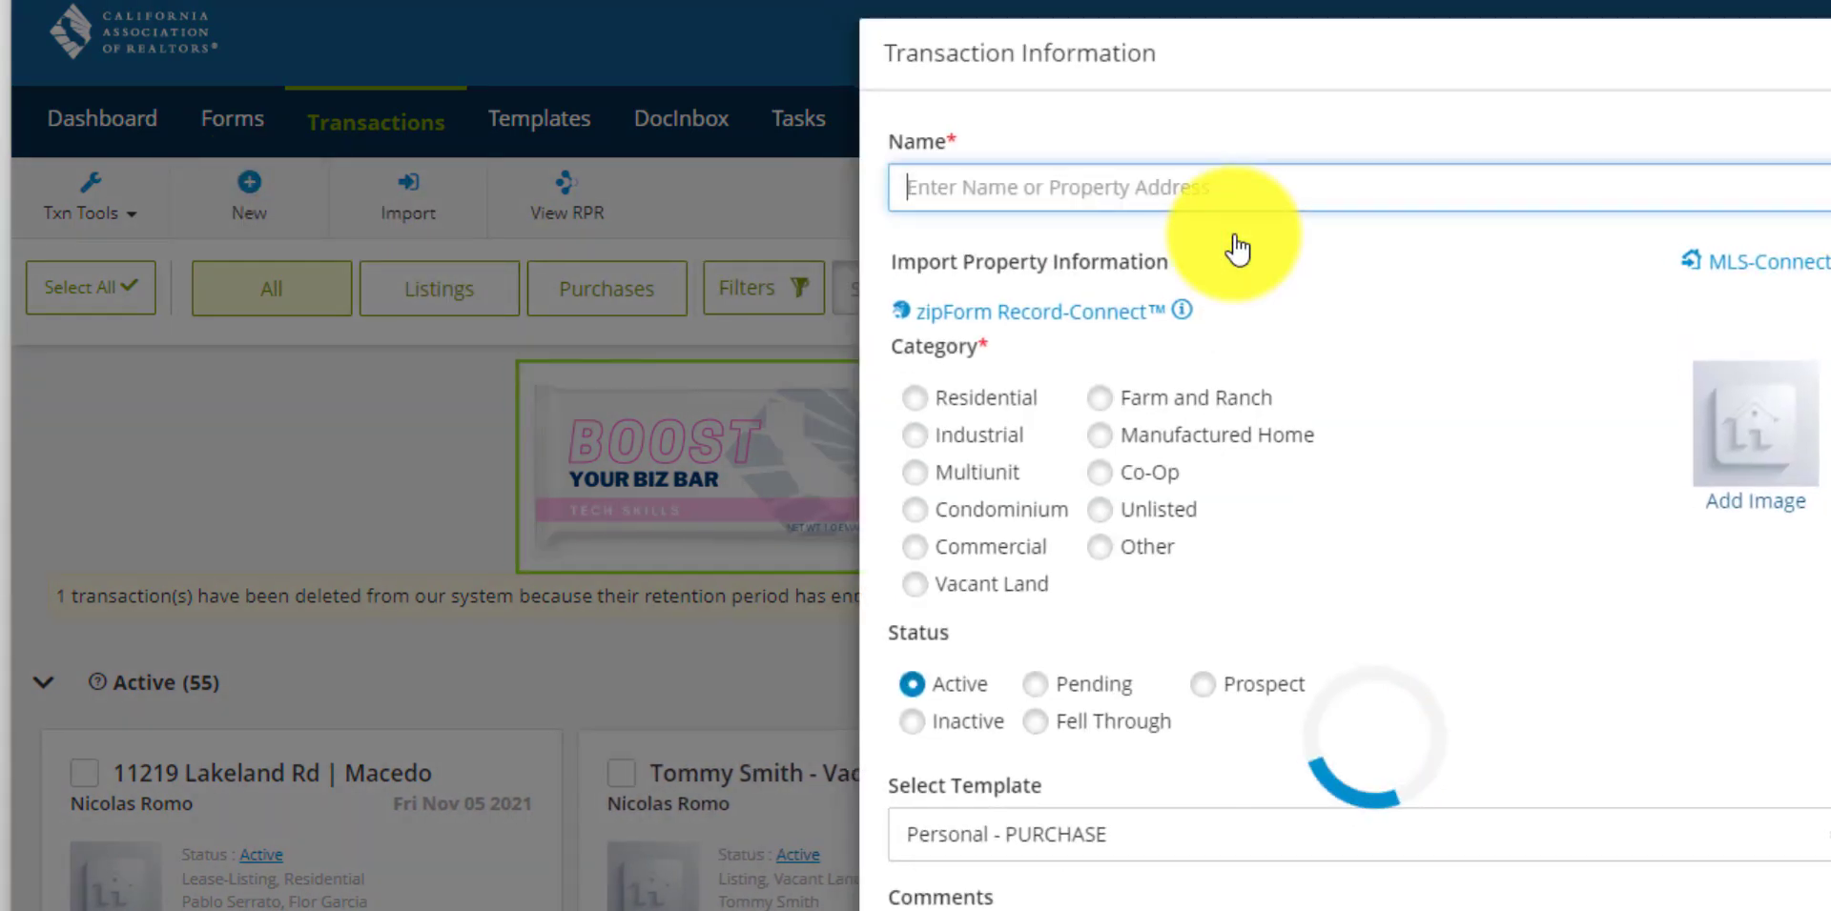
{"action": "left_click", "coordinate": [1151, 190]}
{"action": "type", "text": "1"}
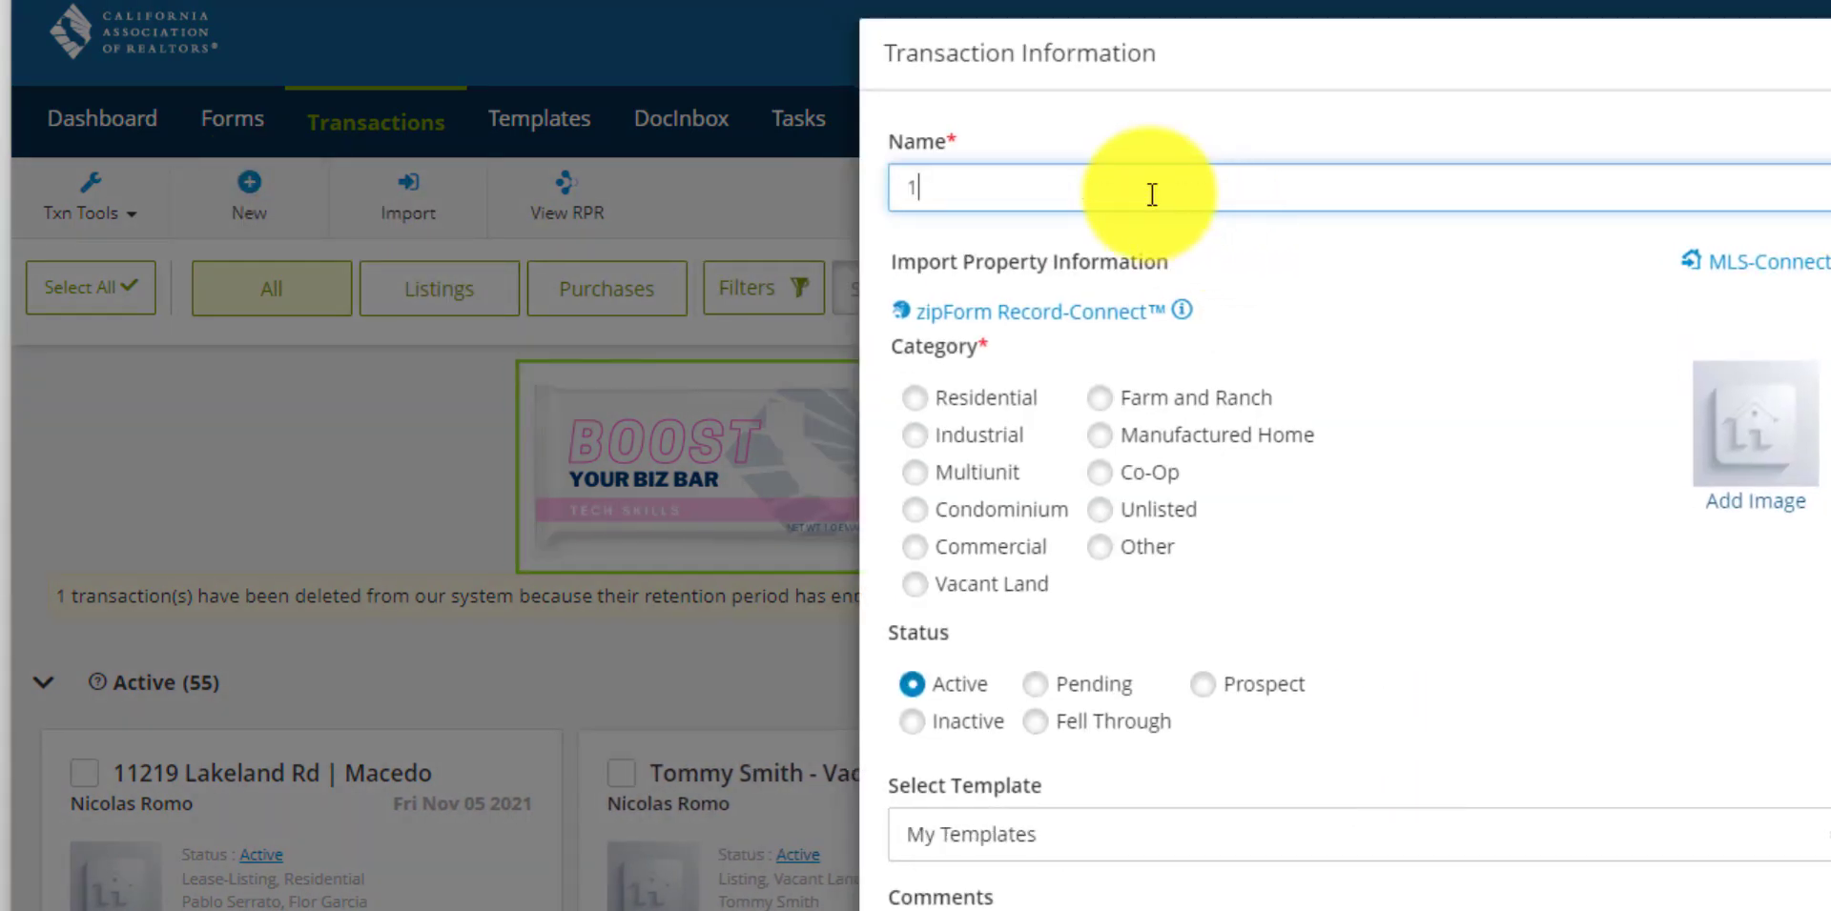
{"action": "type", "text": "23 ABC St - Buyer Romo "}
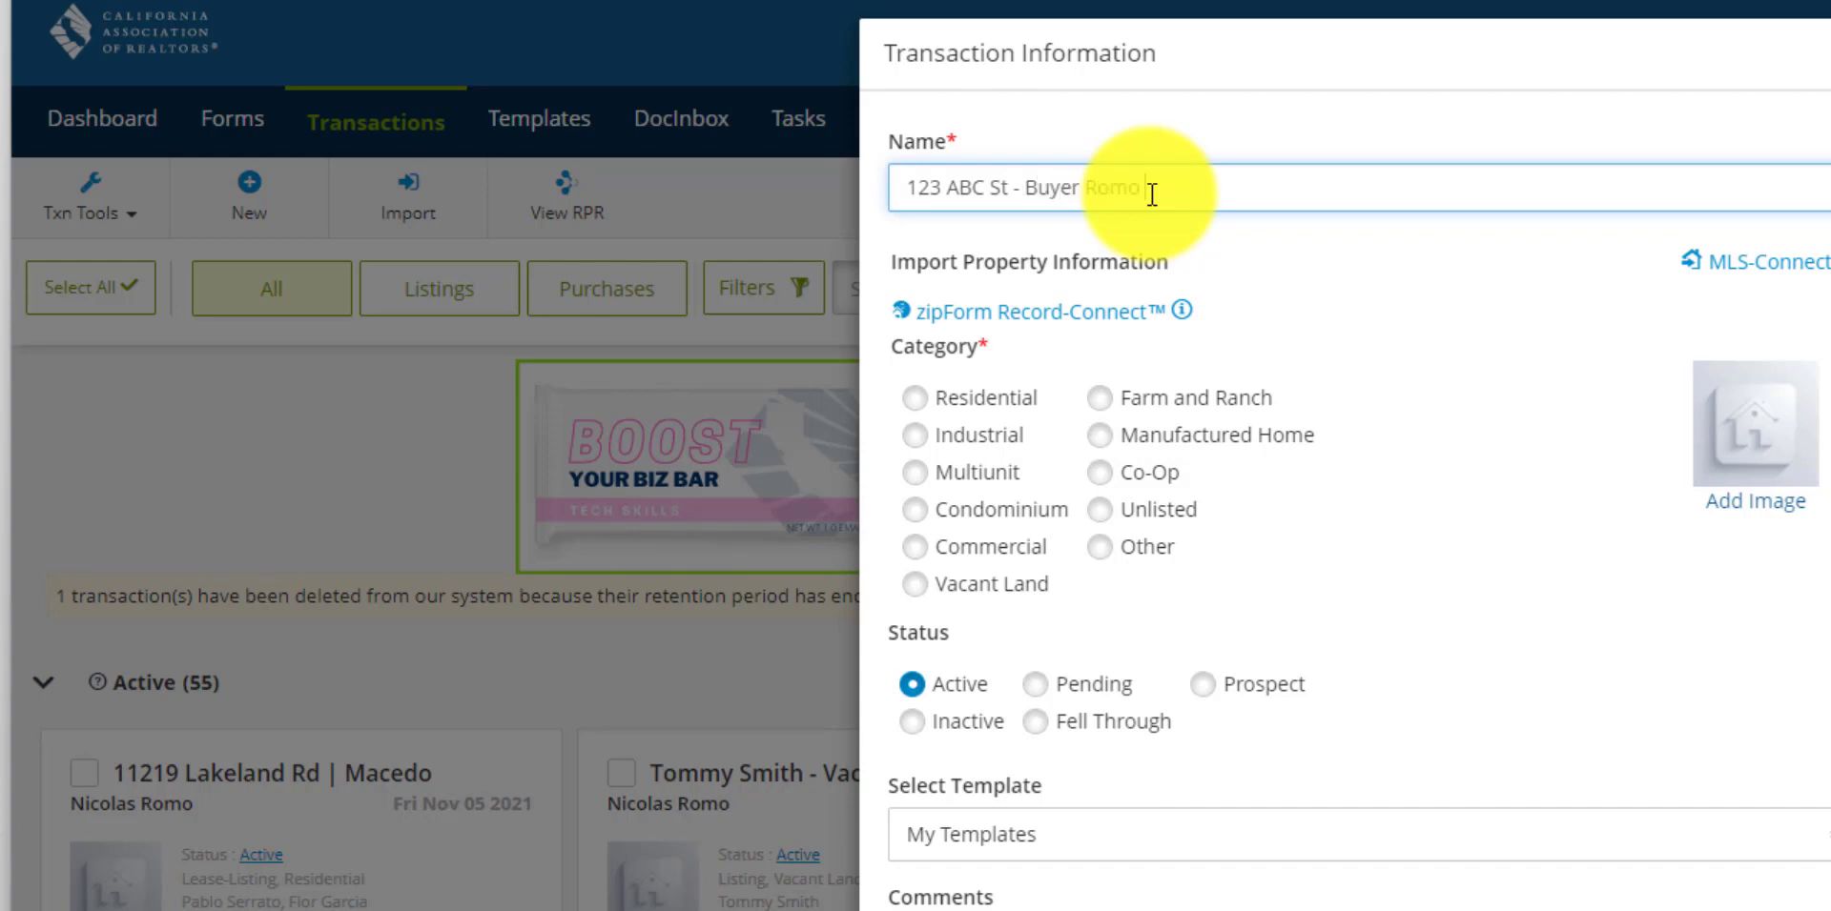
{"action": "type", "text": "offer"}
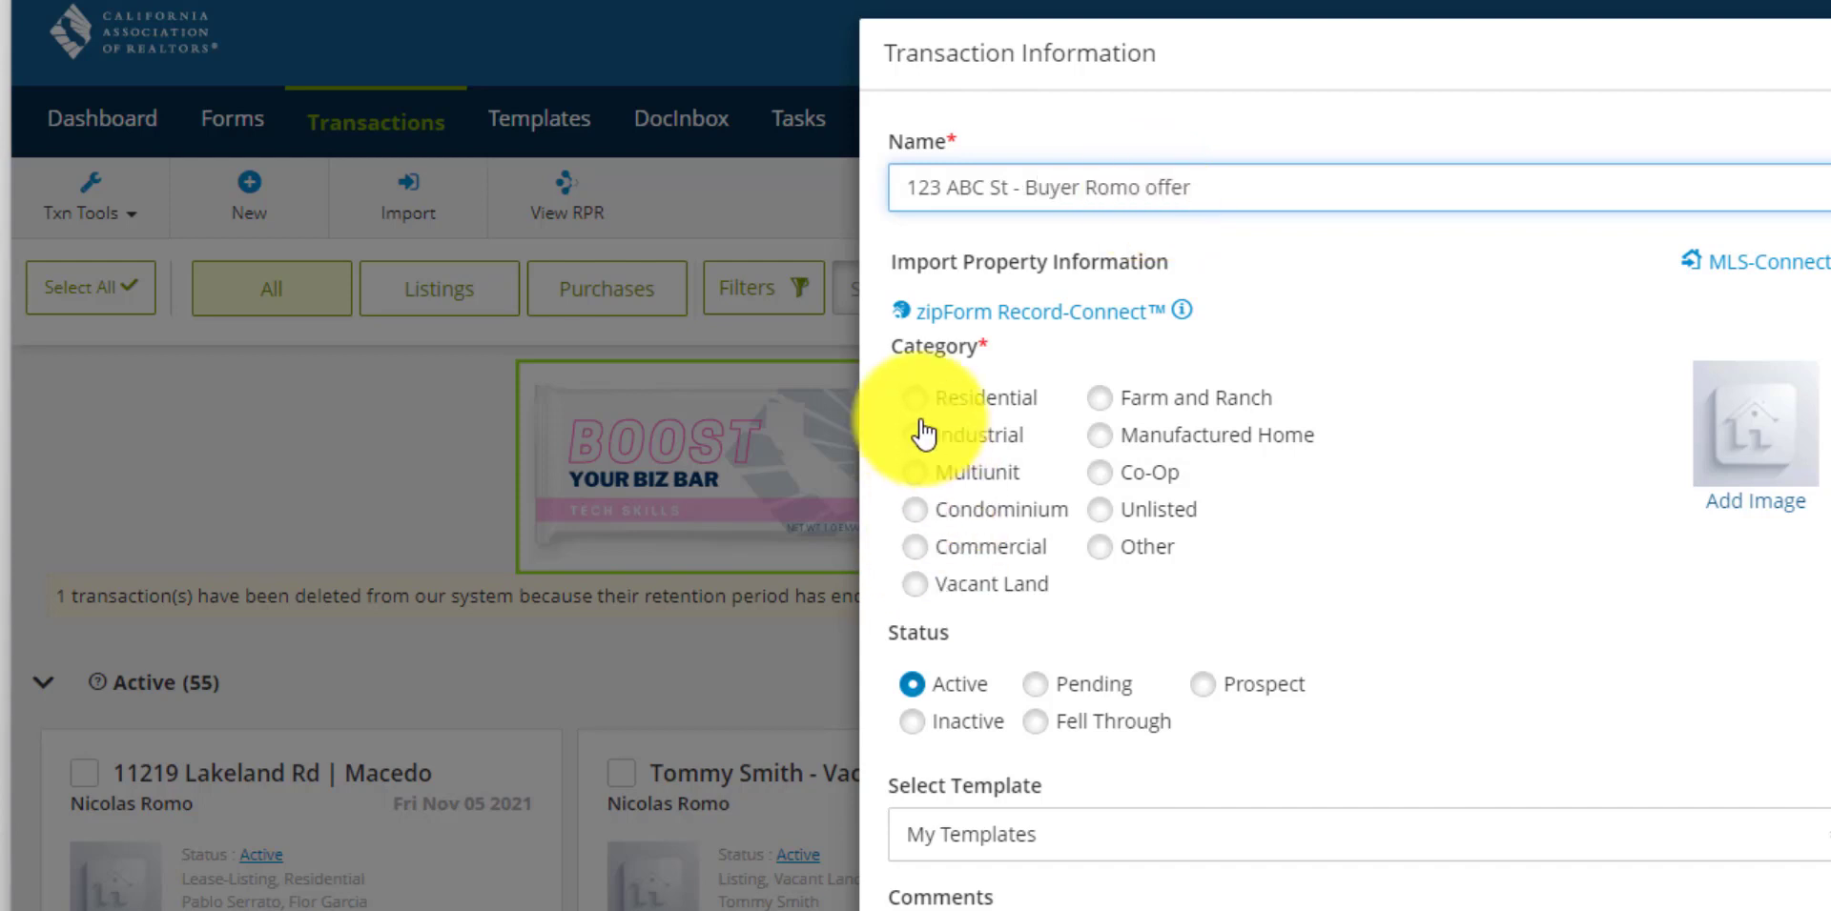
Set the transaction's category to Residential, its status to Inactive and its template to Personal - PURCHASE
{"action": "left_click", "coordinate": [915, 400]}
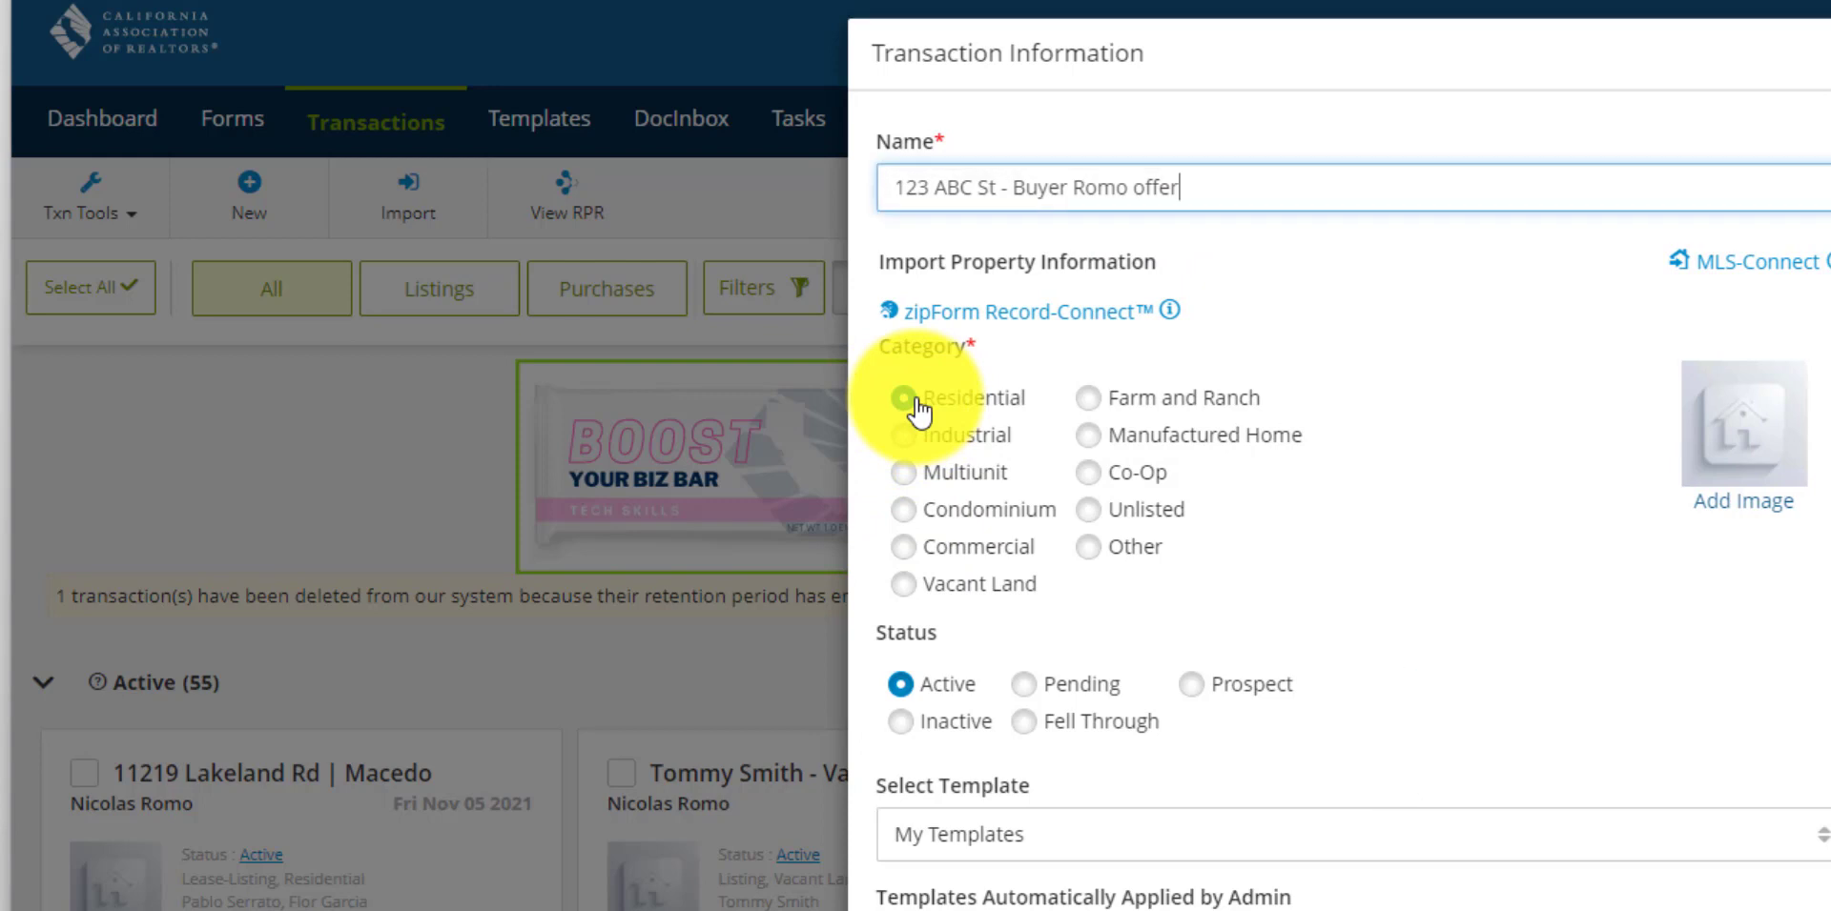
{"action": "left_click", "coordinate": [902, 726]}
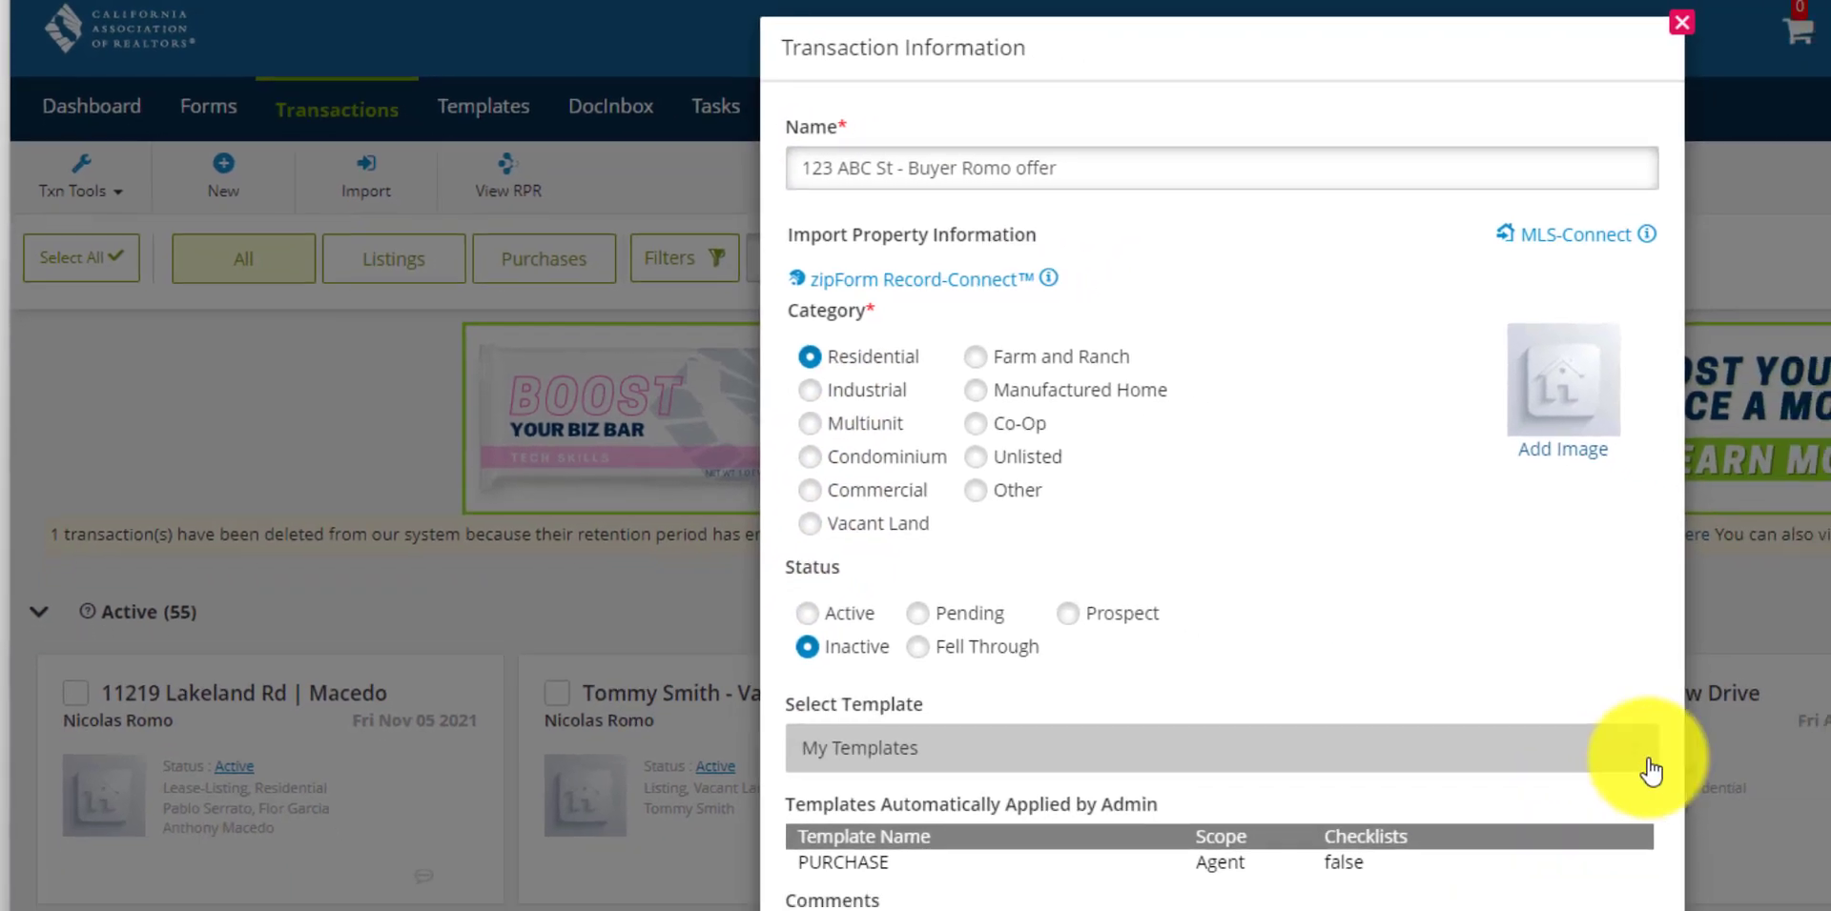
{"action": "left_click", "coordinate": [1693, 839]}
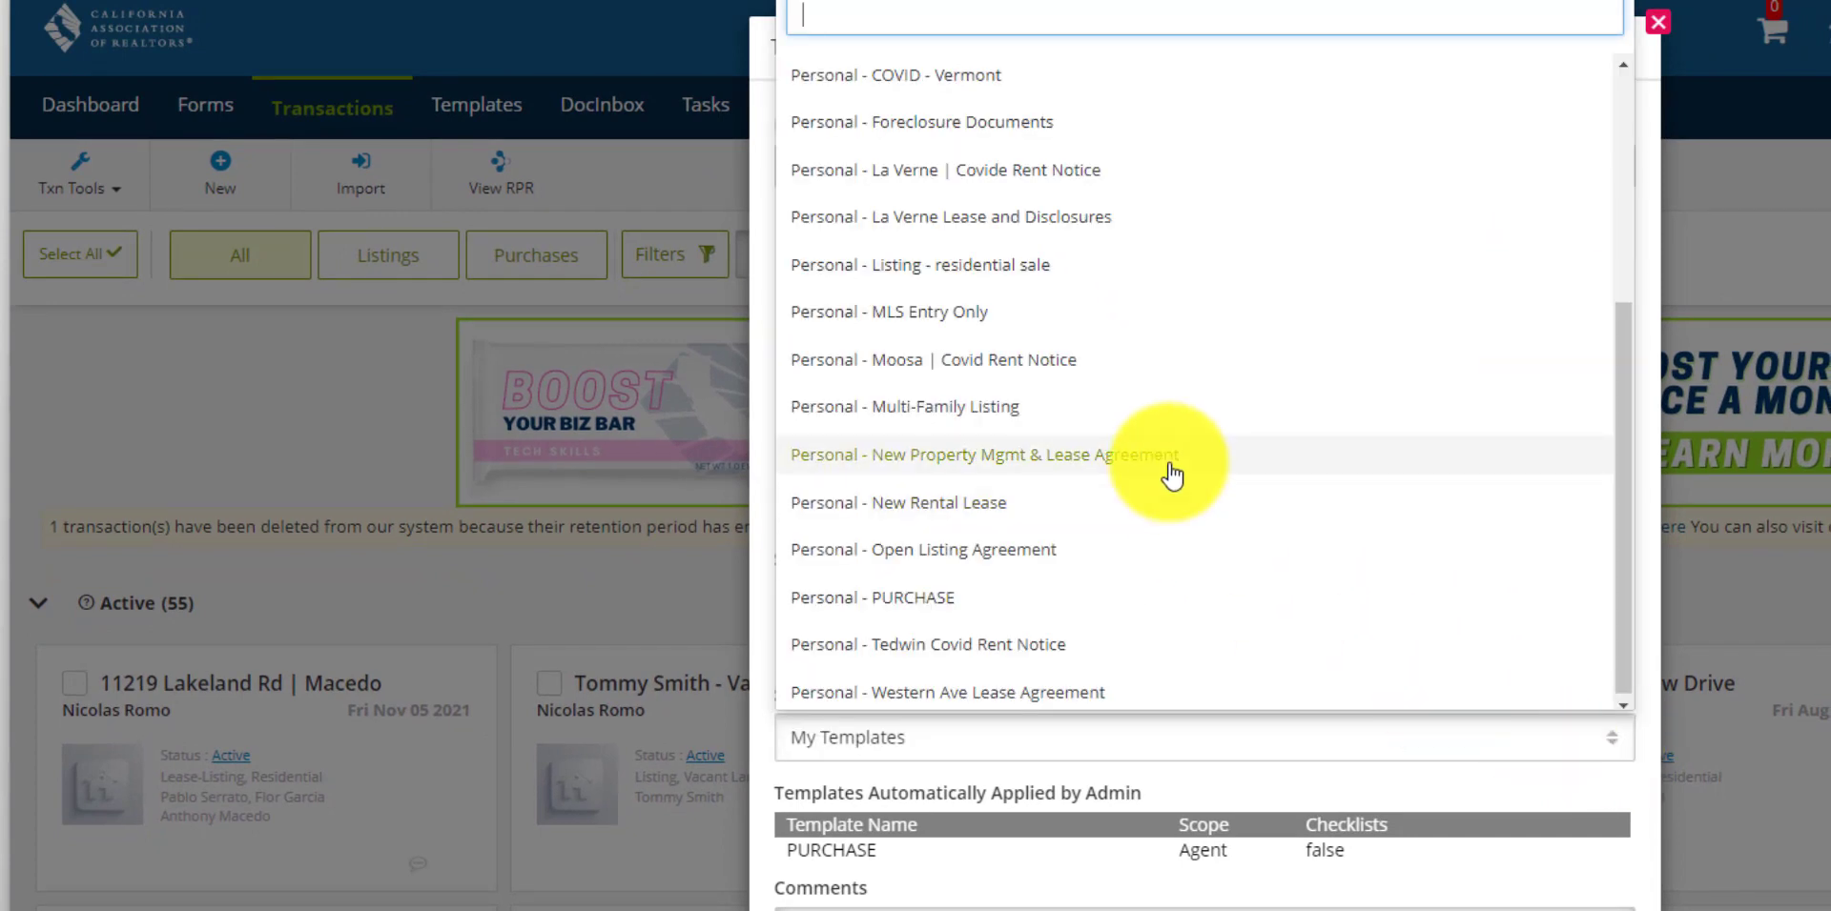
{"action": "left_click", "coordinate": [949, 598]}
{"action": "mouse_move", "coordinate": [949, 604]}
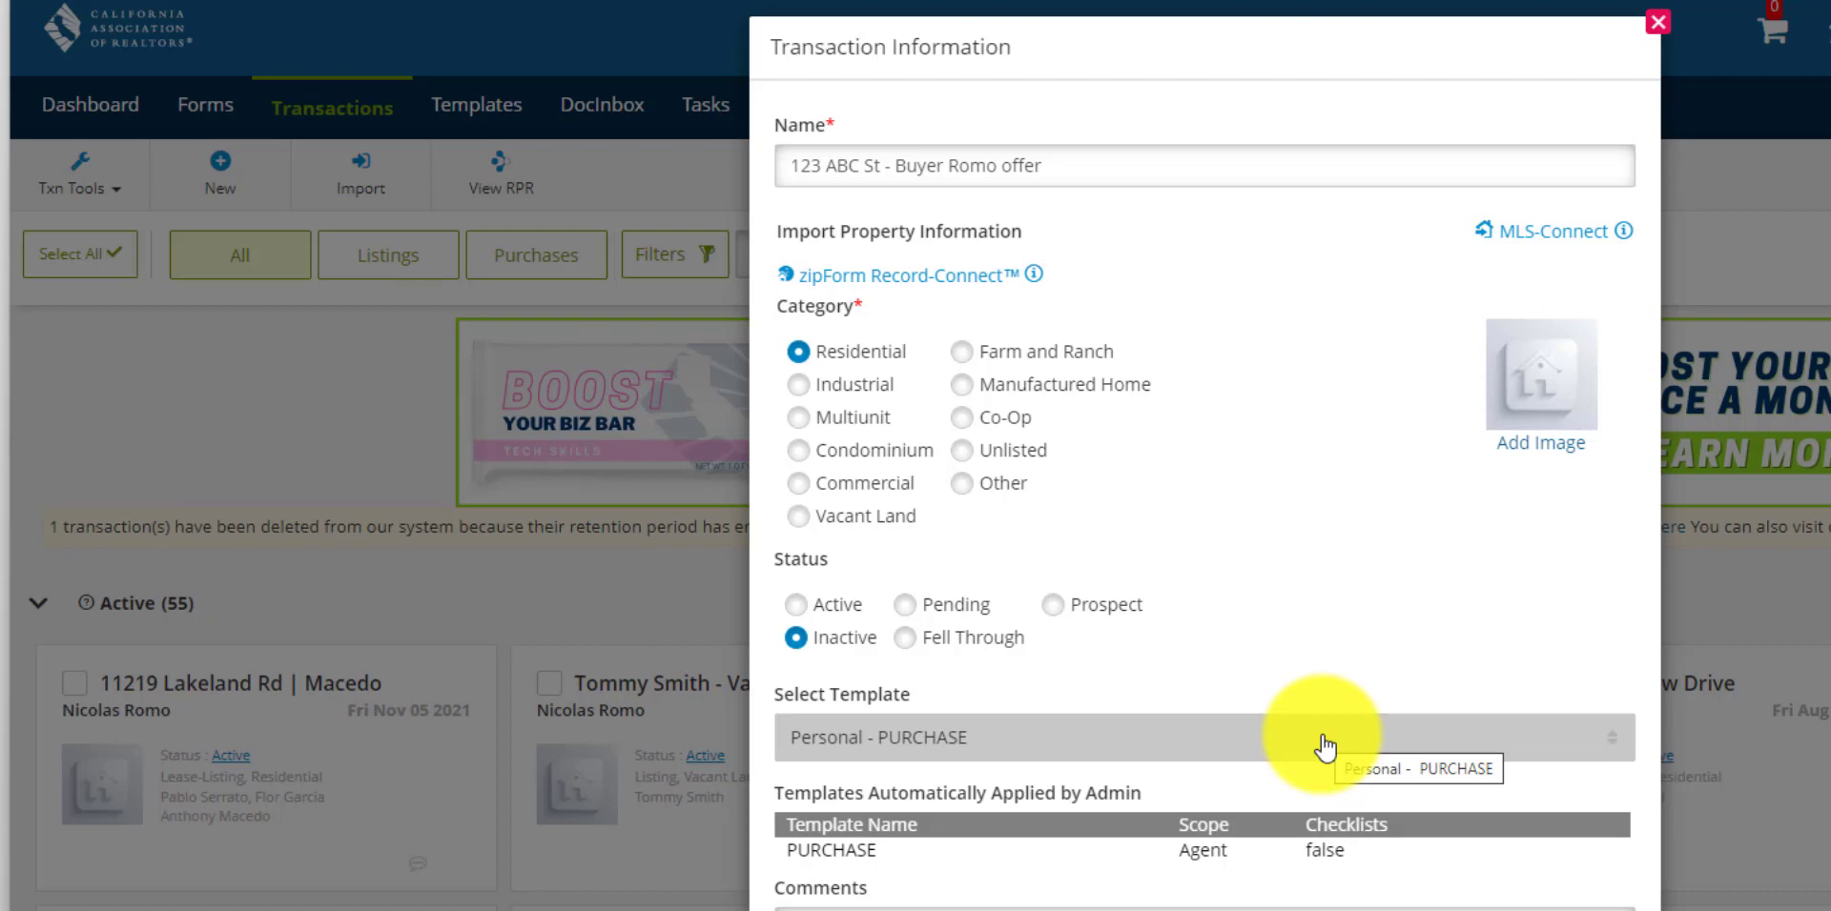
Import MLS listing PW21079162 with its property photo through MLS-Connect and save the new transaction
{"action": "left_click", "coordinate": [1563, 233]}
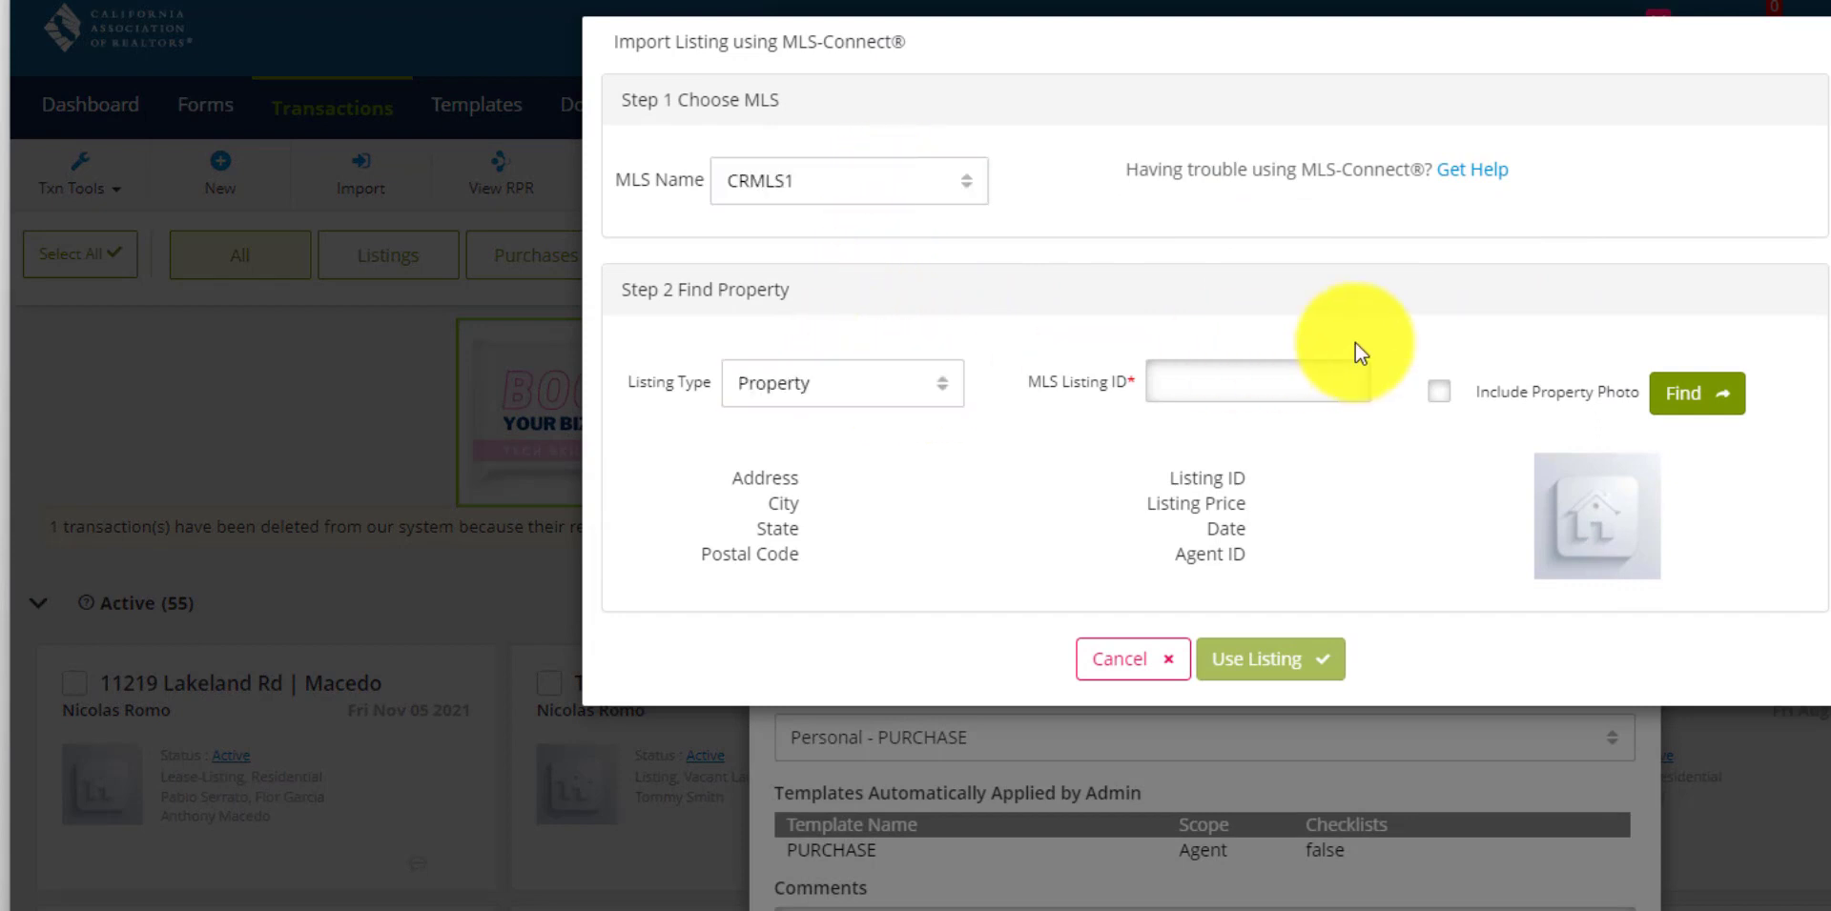
{"action": "left_click", "coordinate": [1228, 384]}
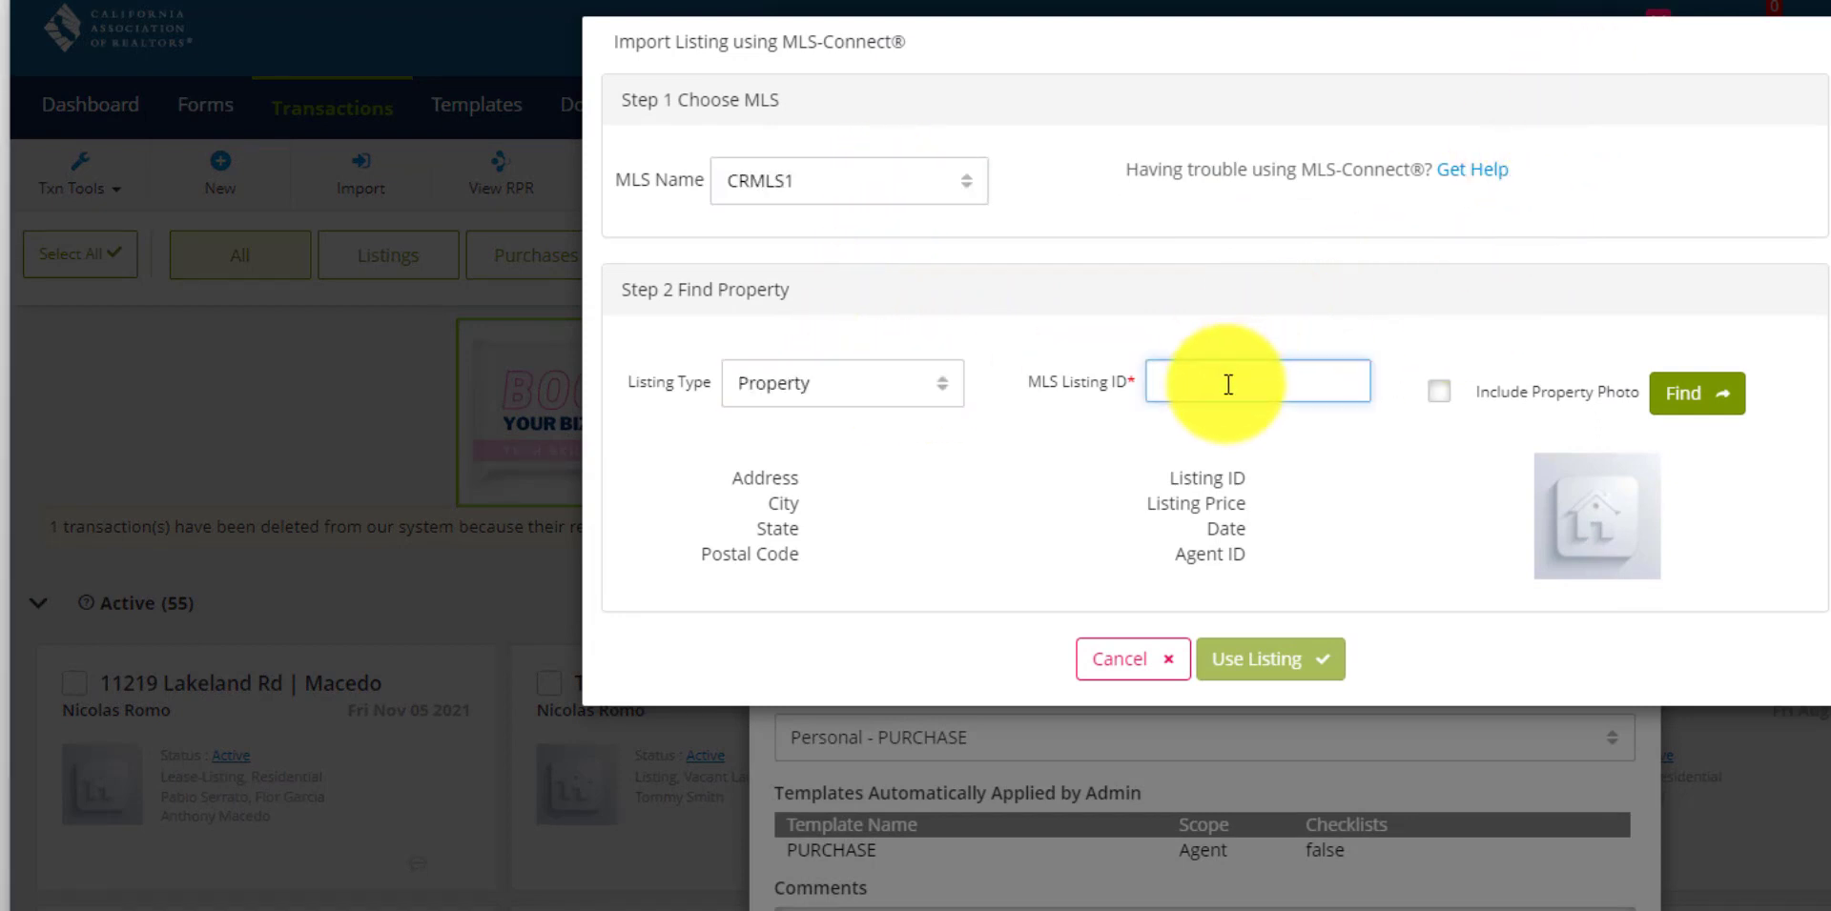
{"action": "type", "text": "PW21079162"}
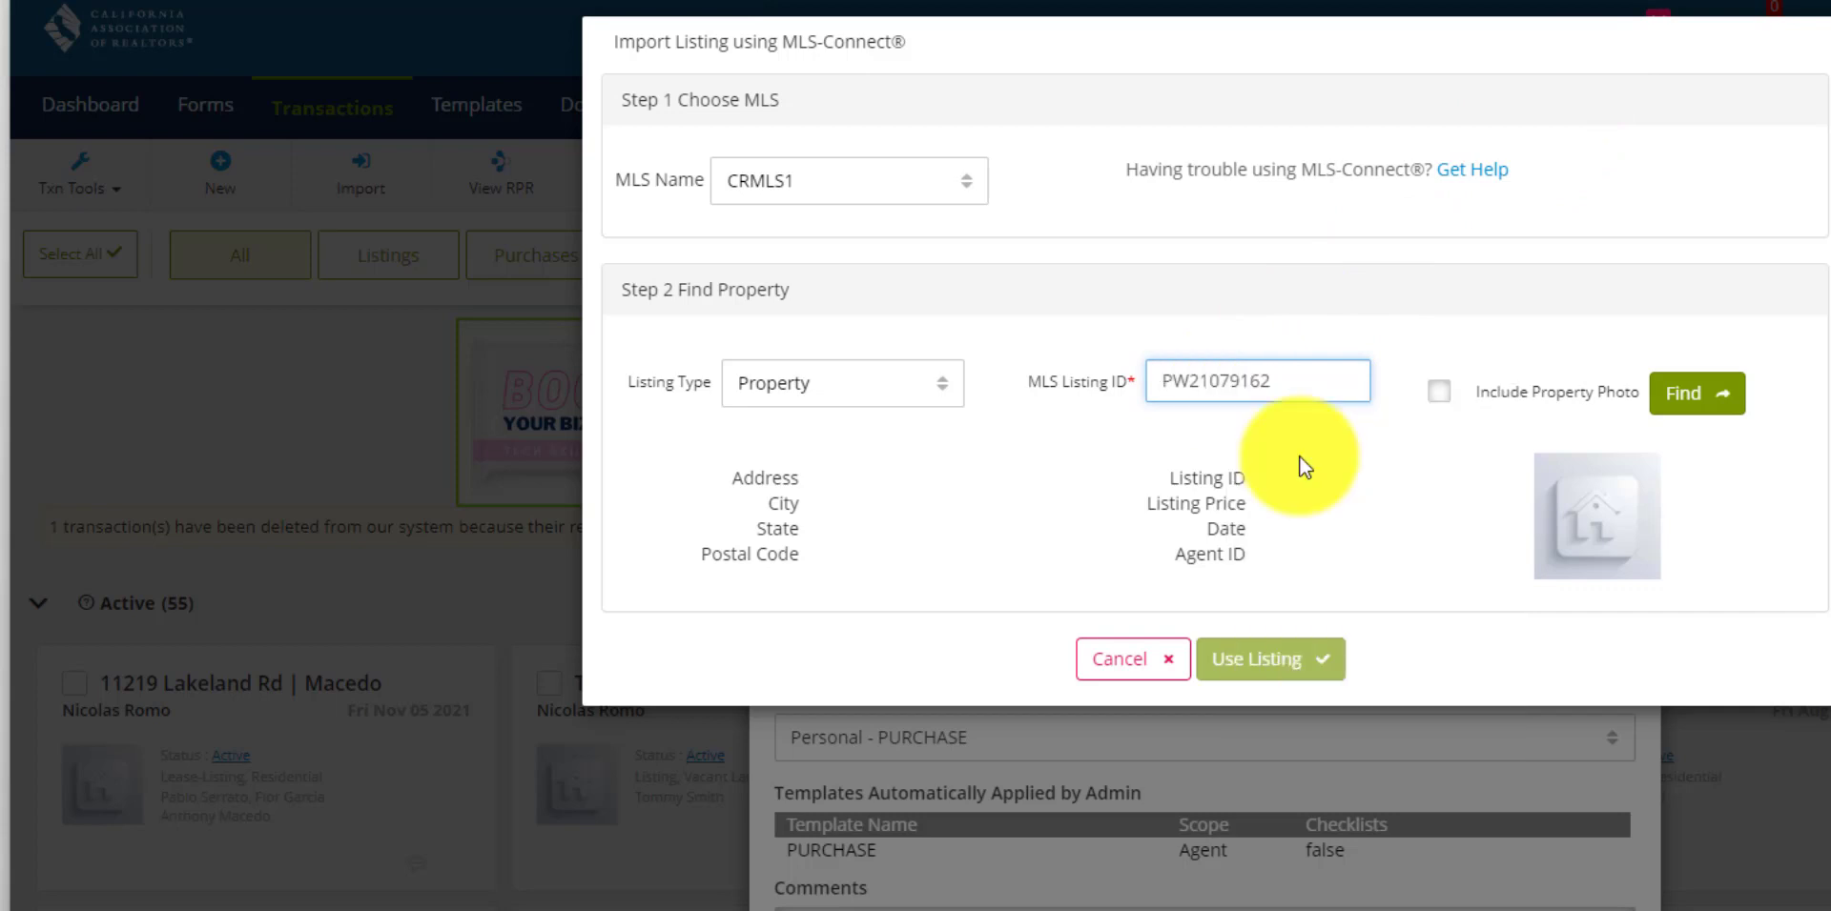
{"action": "left_click", "coordinate": [1444, 396]}
{"action": "left_click", "coordinate": [1678, 405]}
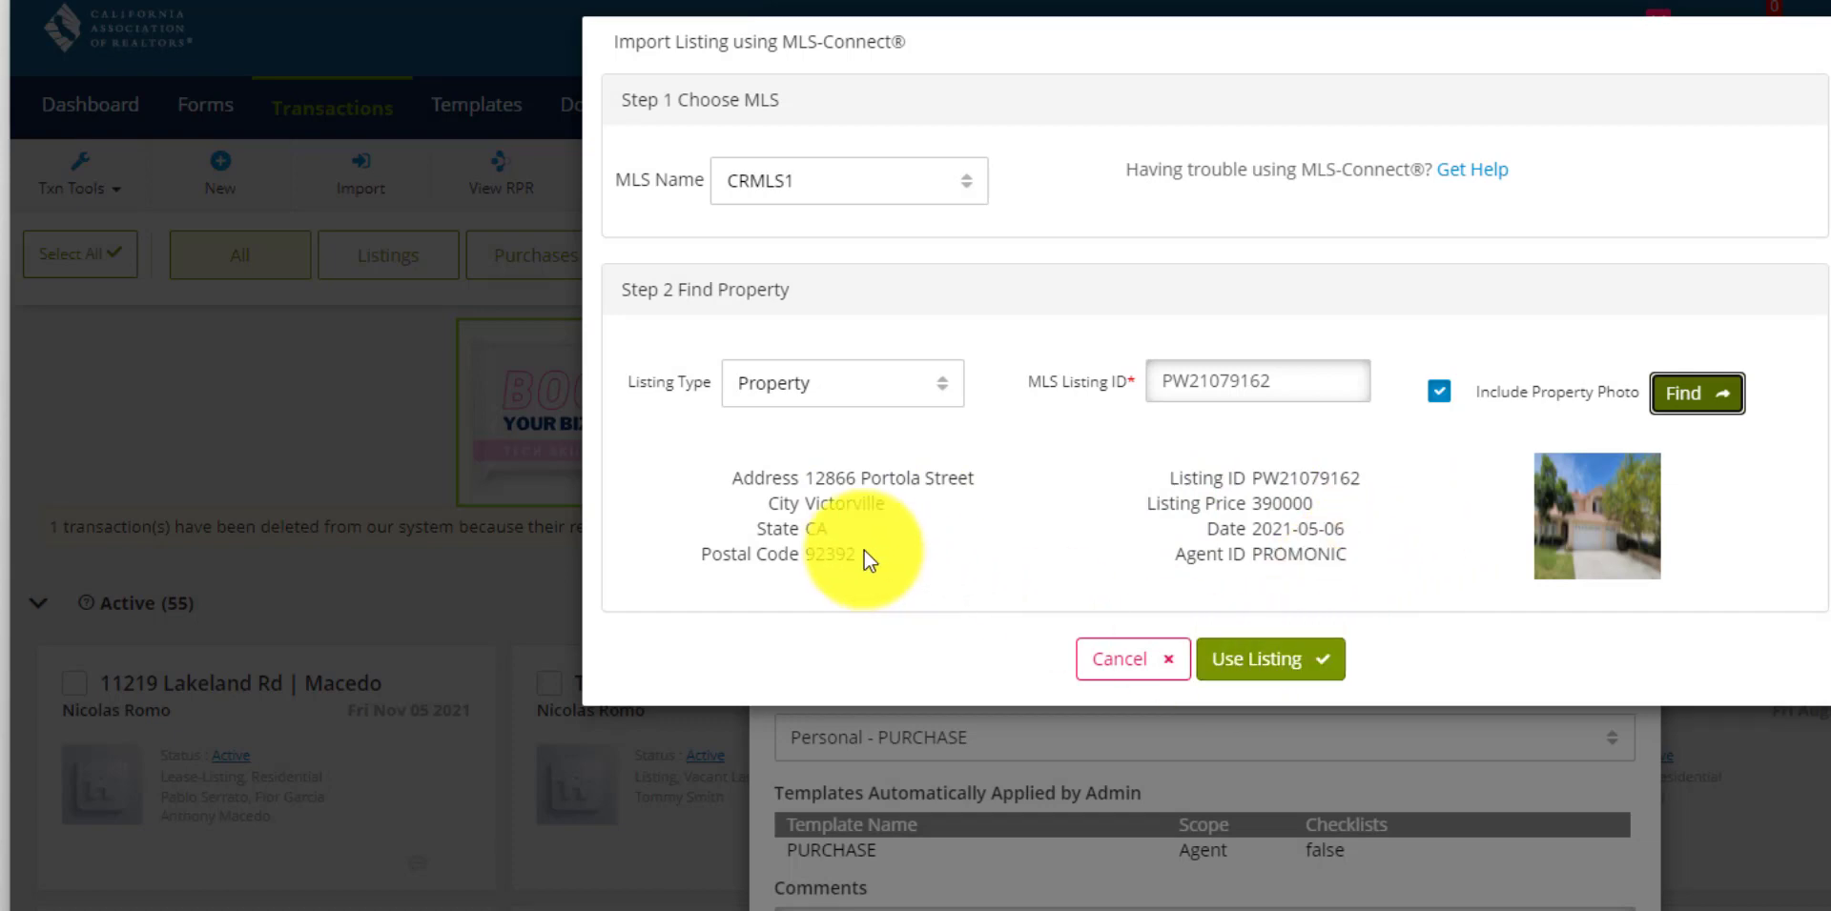
{"action": "left_click", "coordinate": [1256, 660]}
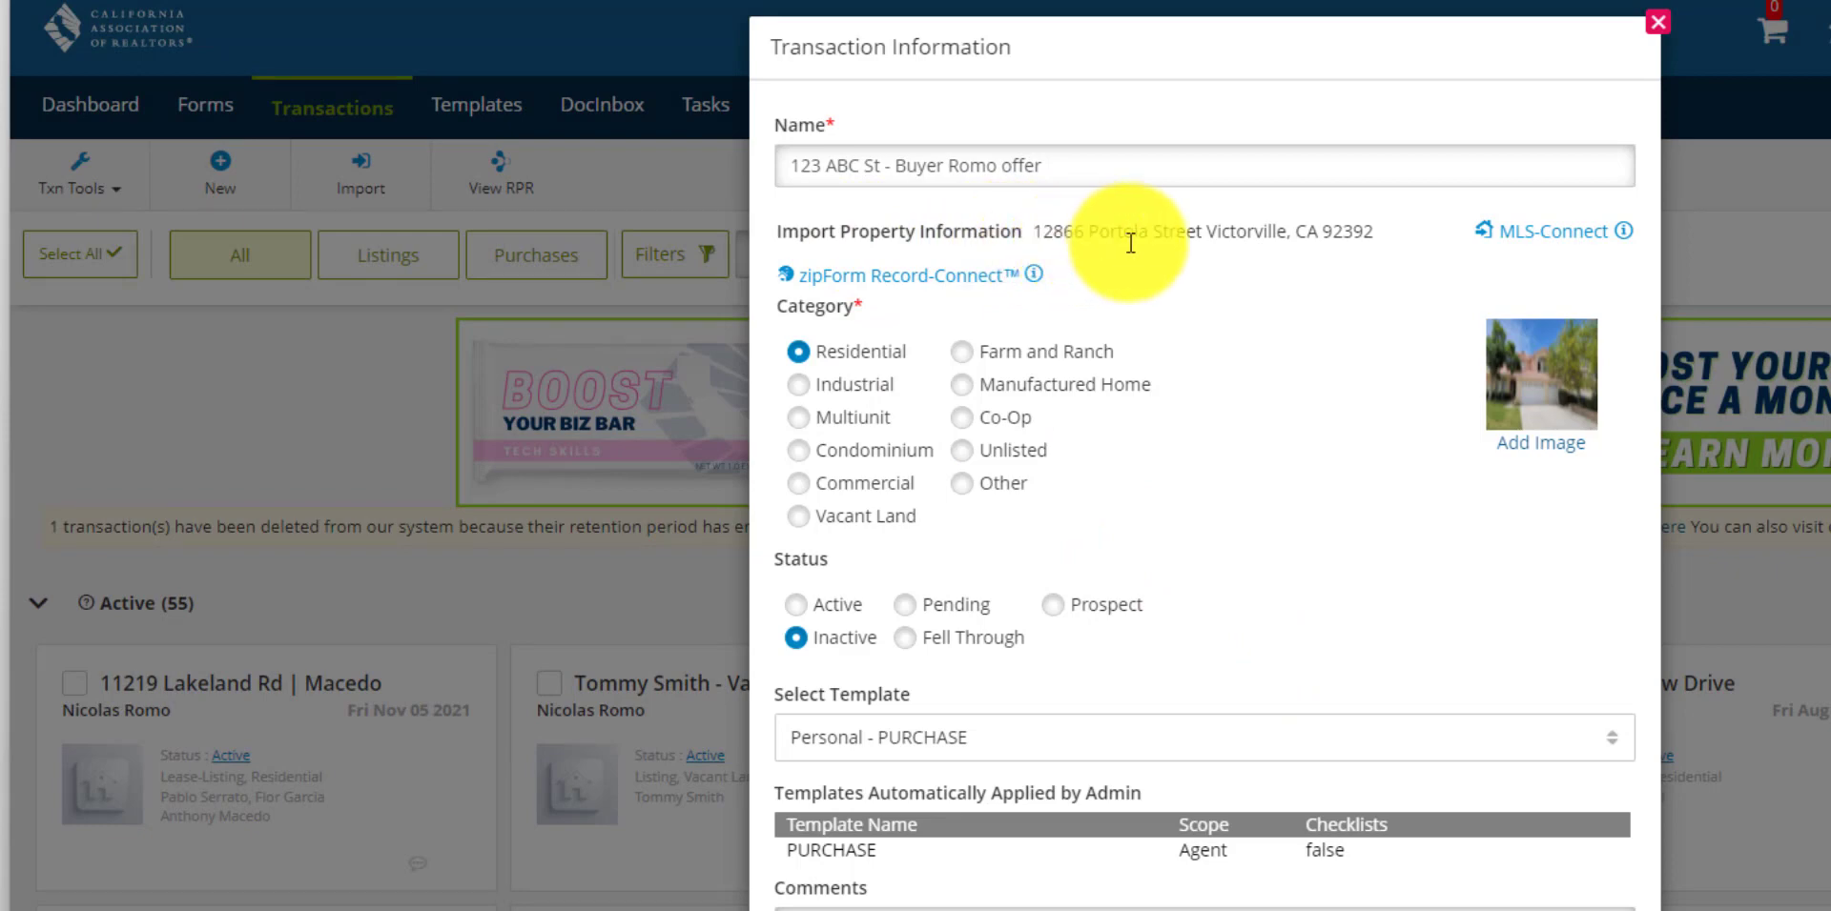
{"action": "left_click", "coordinate": [1206, 906]}
{"action": "scroll", "coordinate": [1045, 538], "scroll_direction": "down", "scroll_amount": 2}
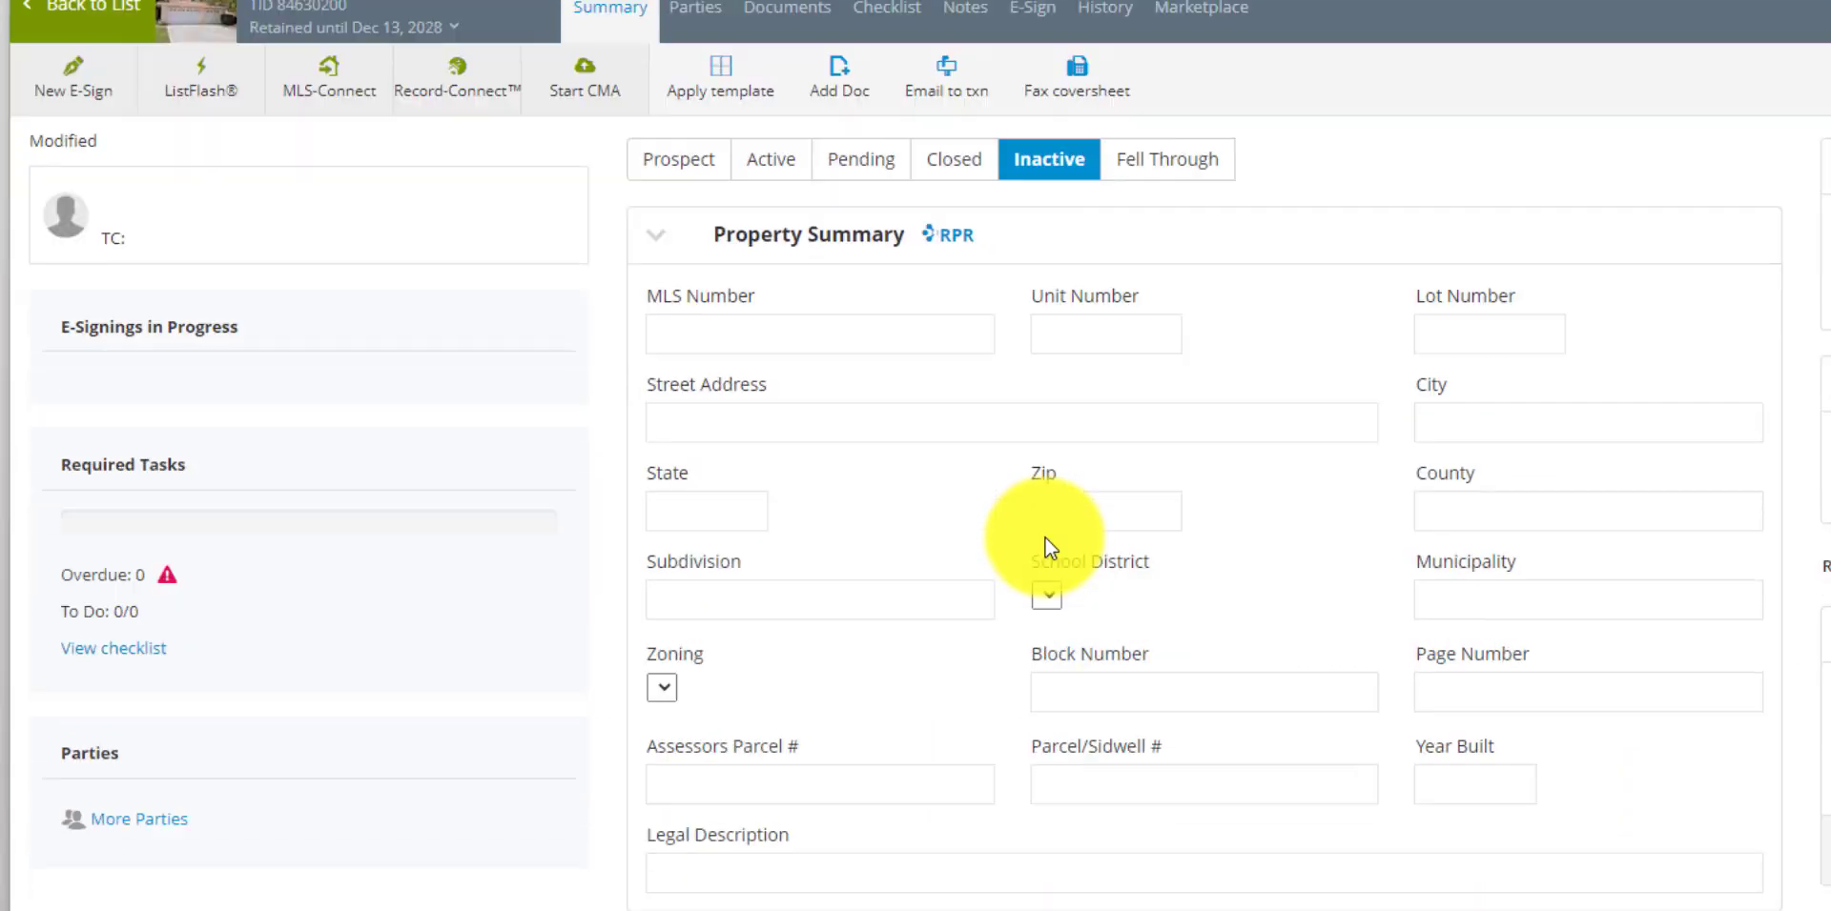
Enter a purchase price of 600,000 and an initial deposit of 5,000 in the transaction's purchase summary
{"action": "scroll", "coordinate": [1045, 538], "scroll_direction": "down", "scroll_amount": 7}
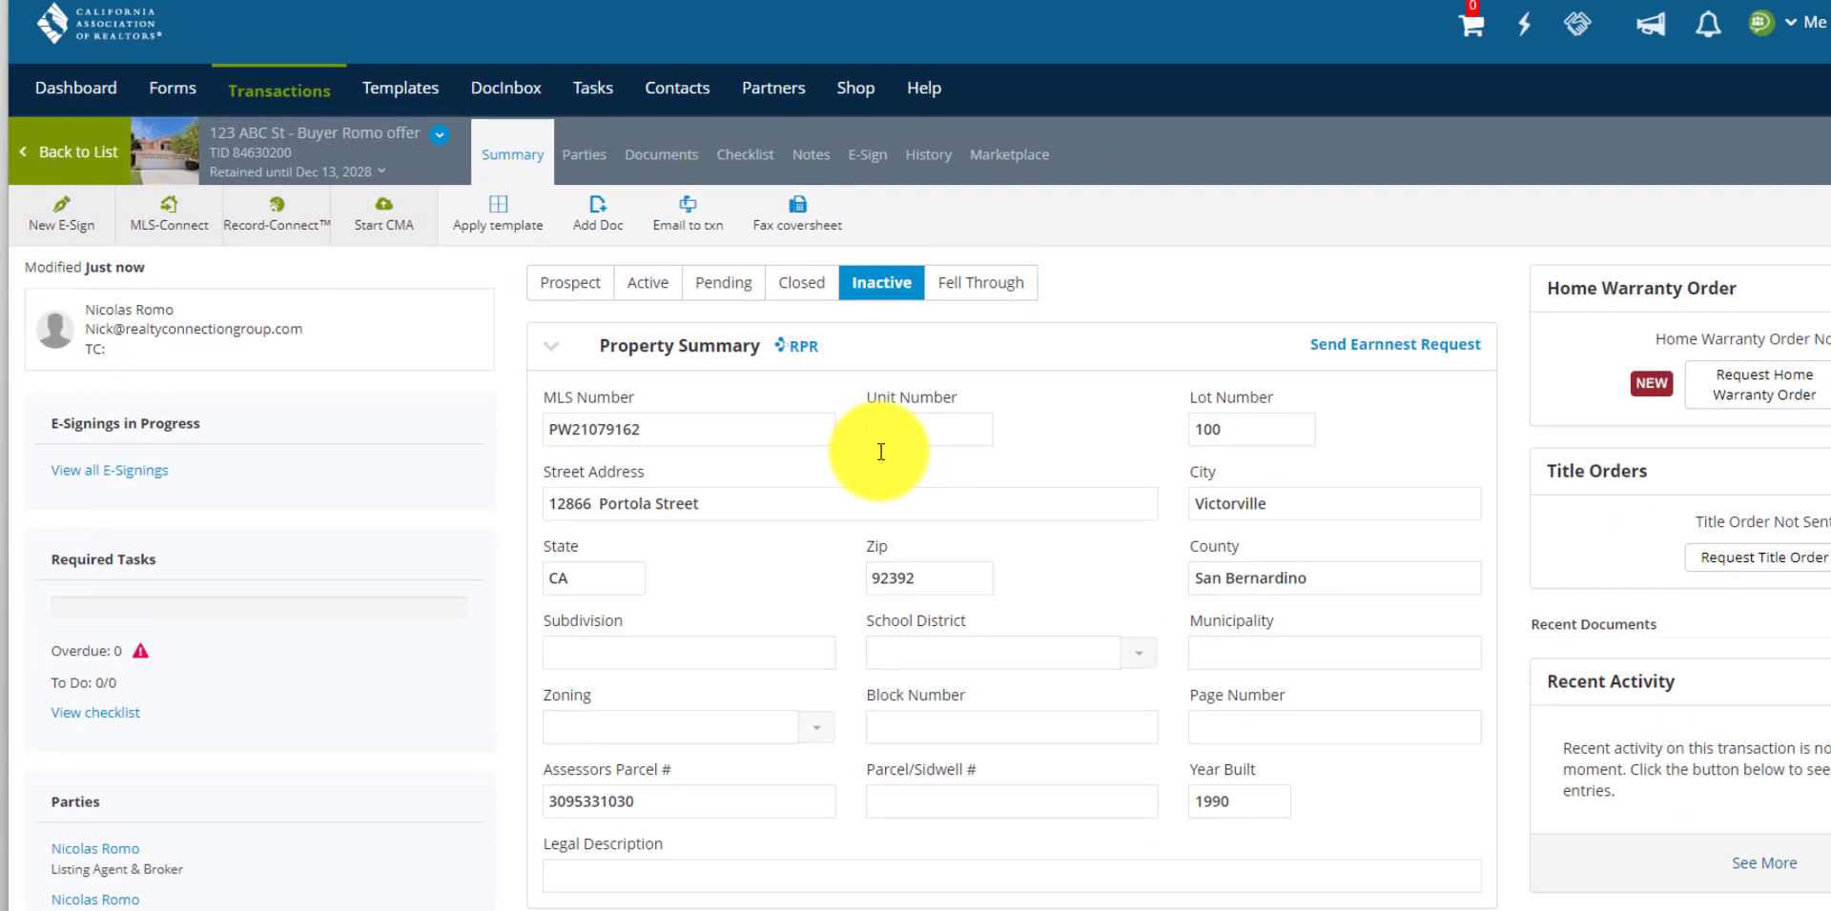
{"action": "scroll", "coordinate": [880, 452], "scroll_direction": "down", "scroll_amount": 1}
{"action": "scroll", "coordinate": [881, 460], "scroll_direction": "down", "scroll_amount": 7}
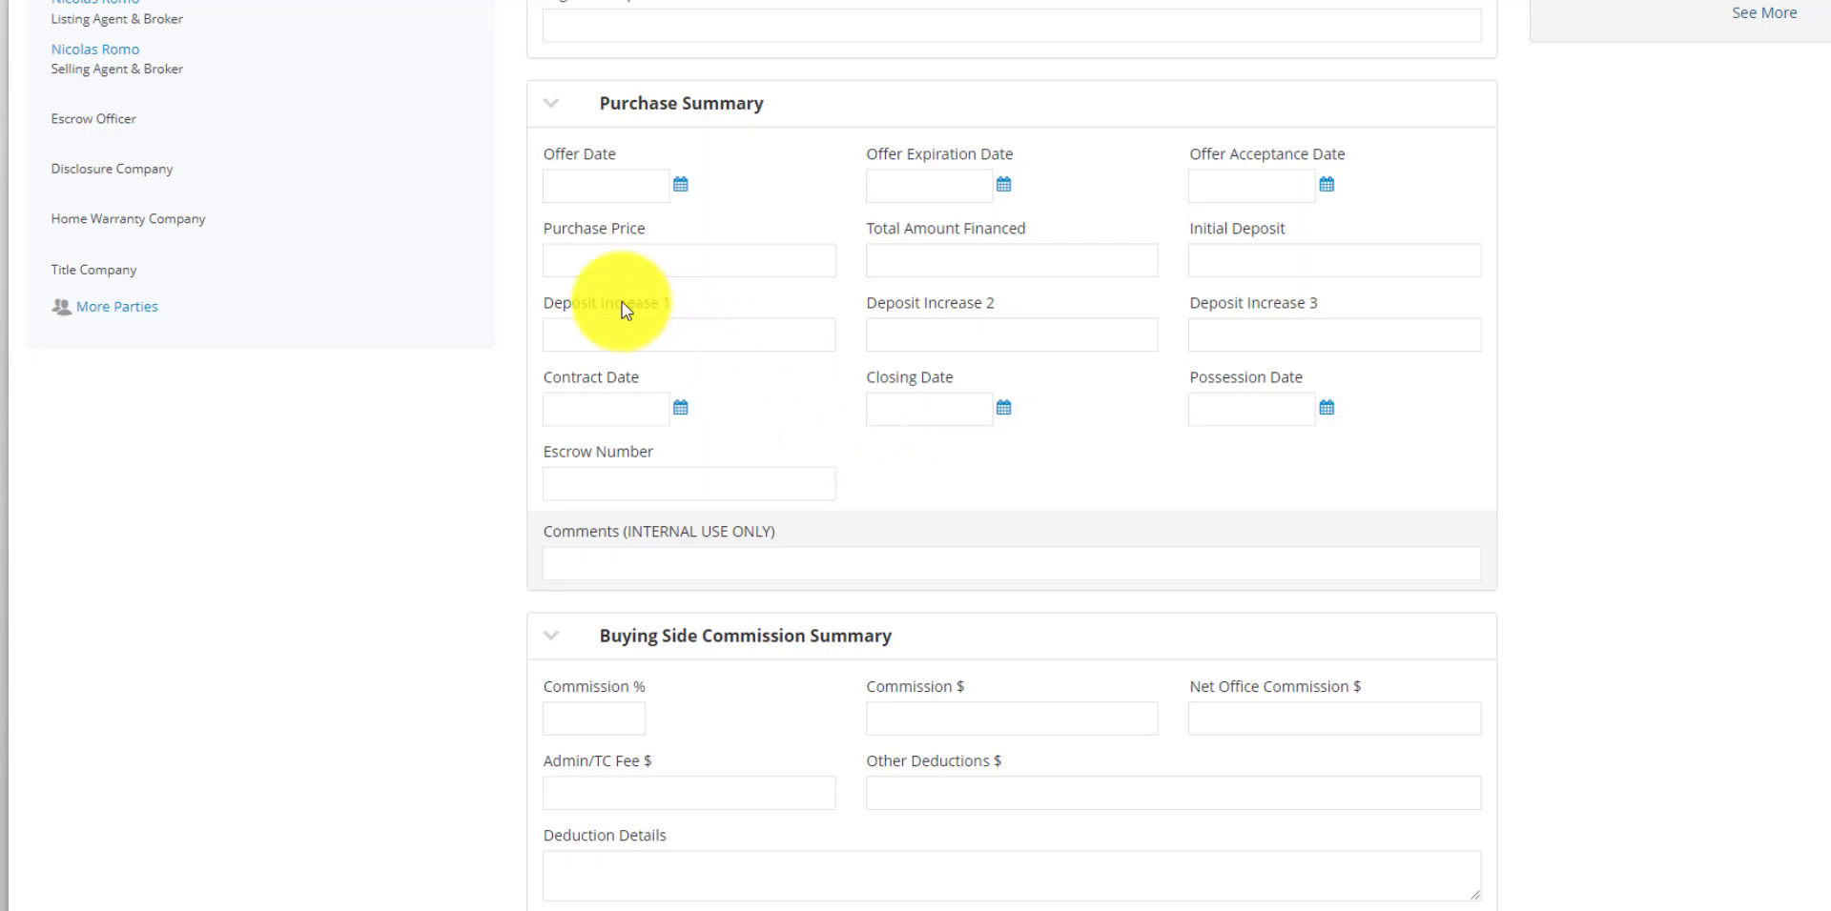
{"action": "left_click", "coordinate": [582, 255]}
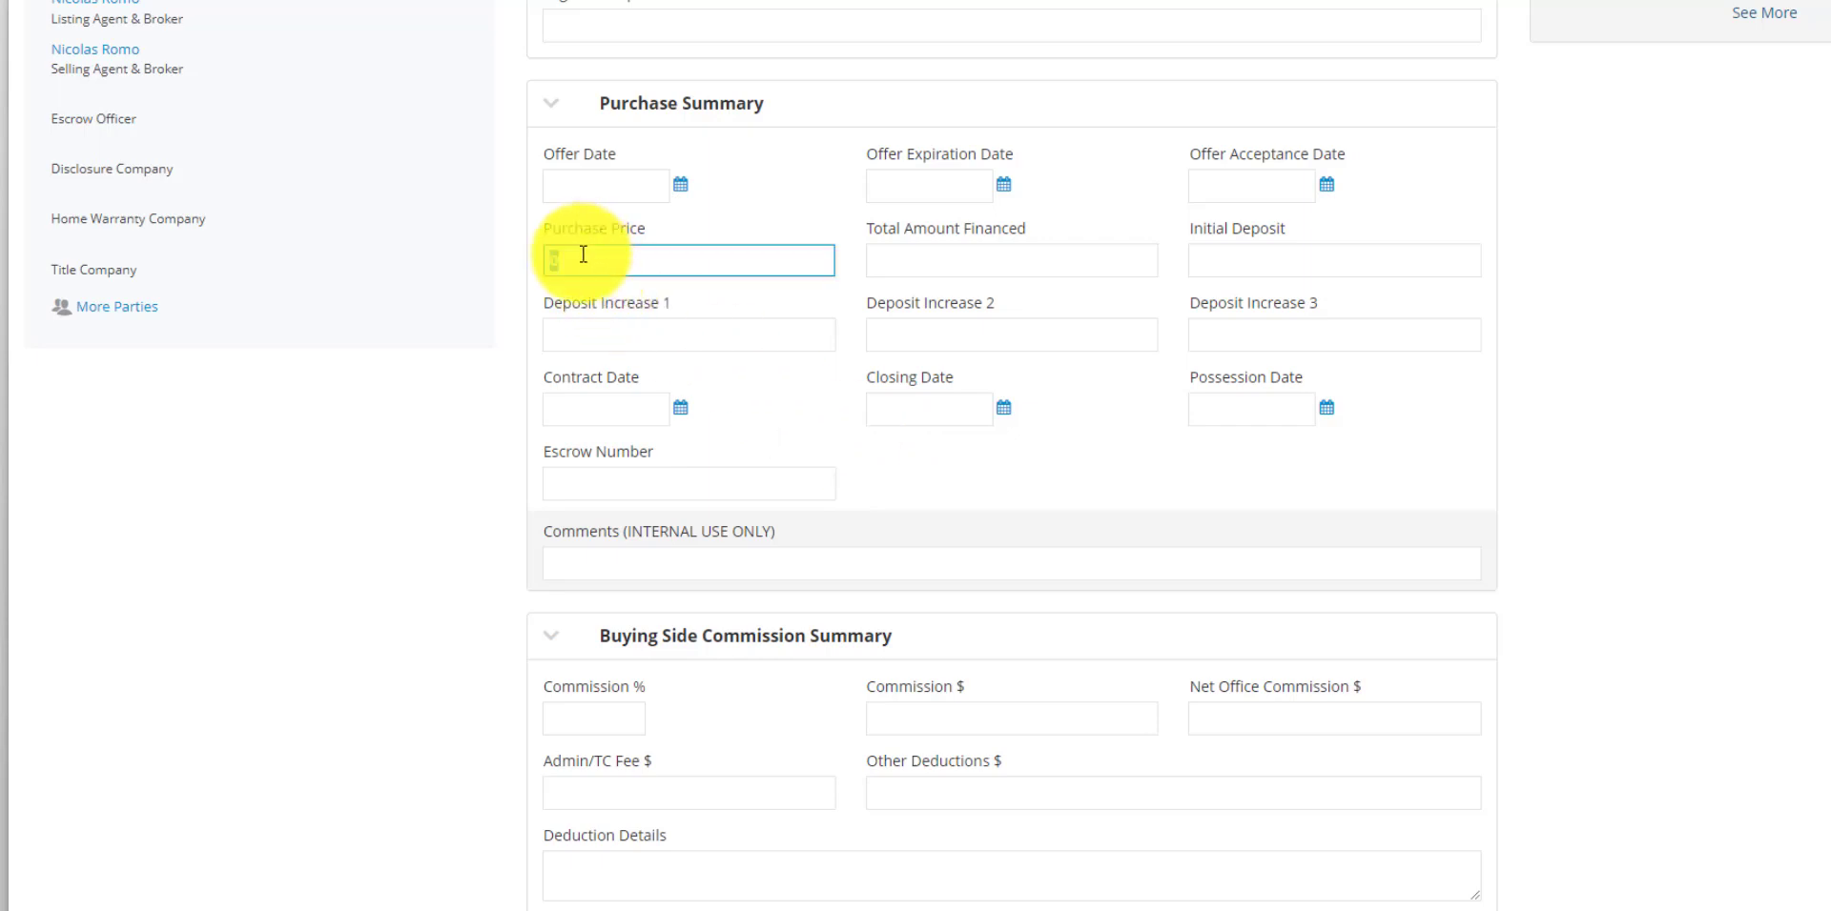
{"action": "type", "text": "600,000"}
{"action": "left_click", "coordinate": [758, 285]}
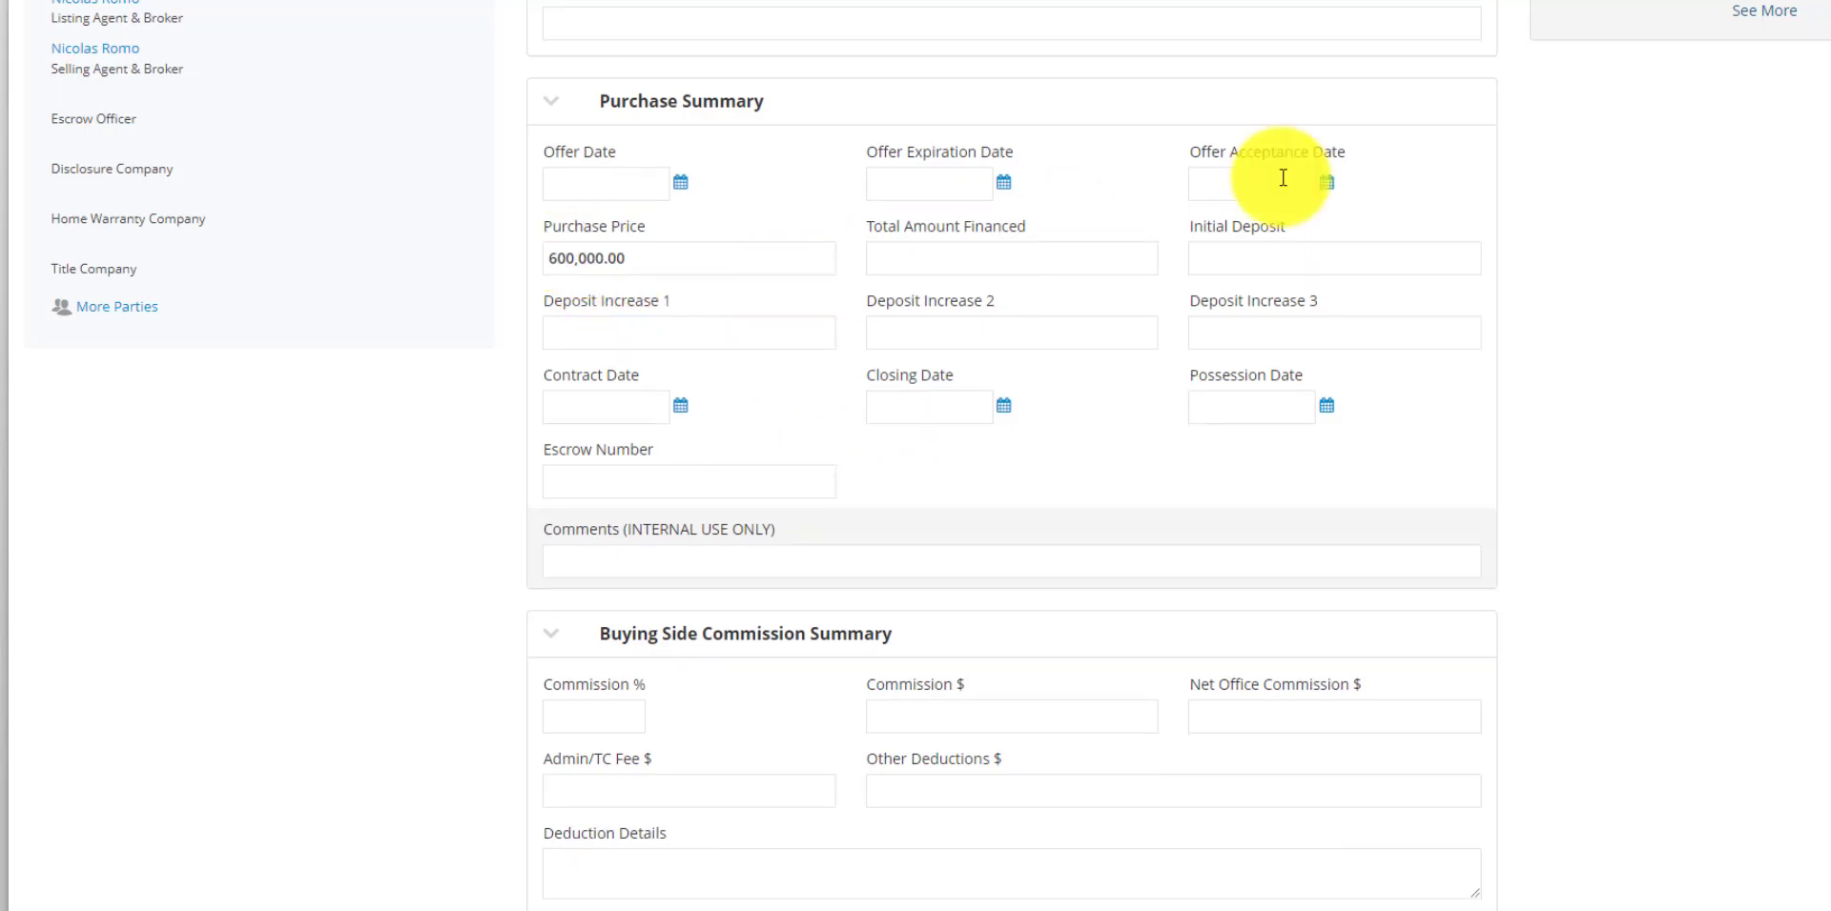
{"action": "left_click", "coordinate": [1228, 265]}
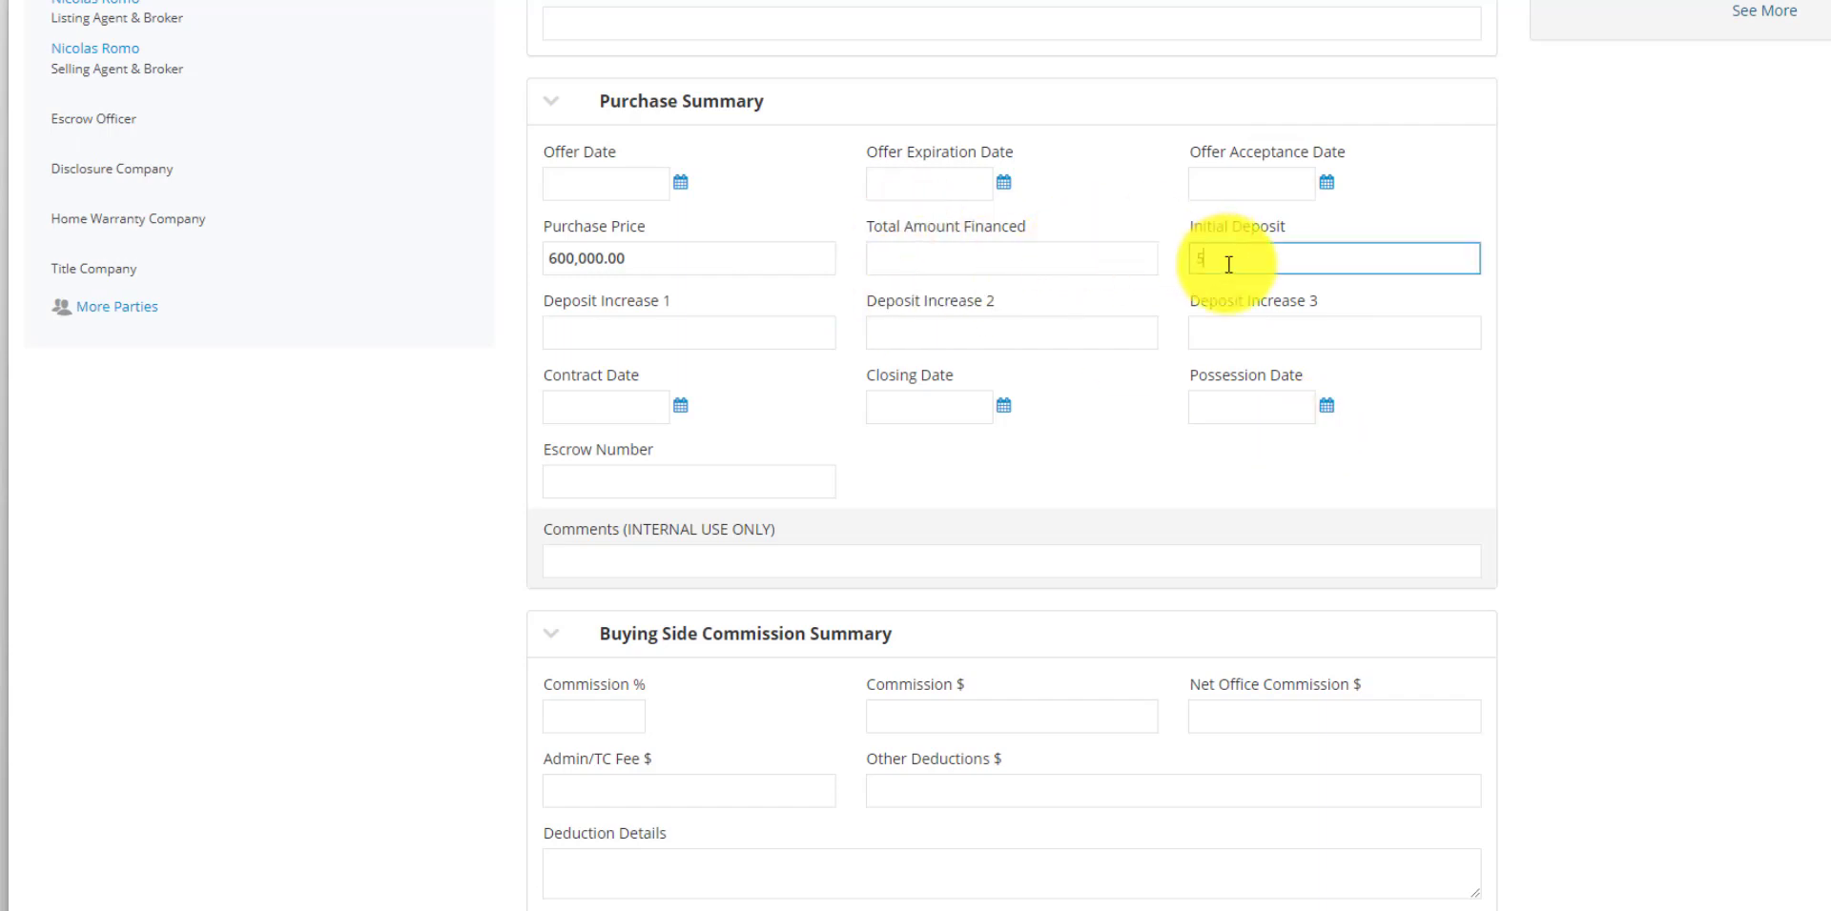
{"action": "scroll", "coordinate": [1049, 358], "scroll_direction": "down", "scroll_amount": 5}
{"action": "scroll", "coordinate": [1013, 376], "scroll_direction": "up", "scroll_amount": 15}
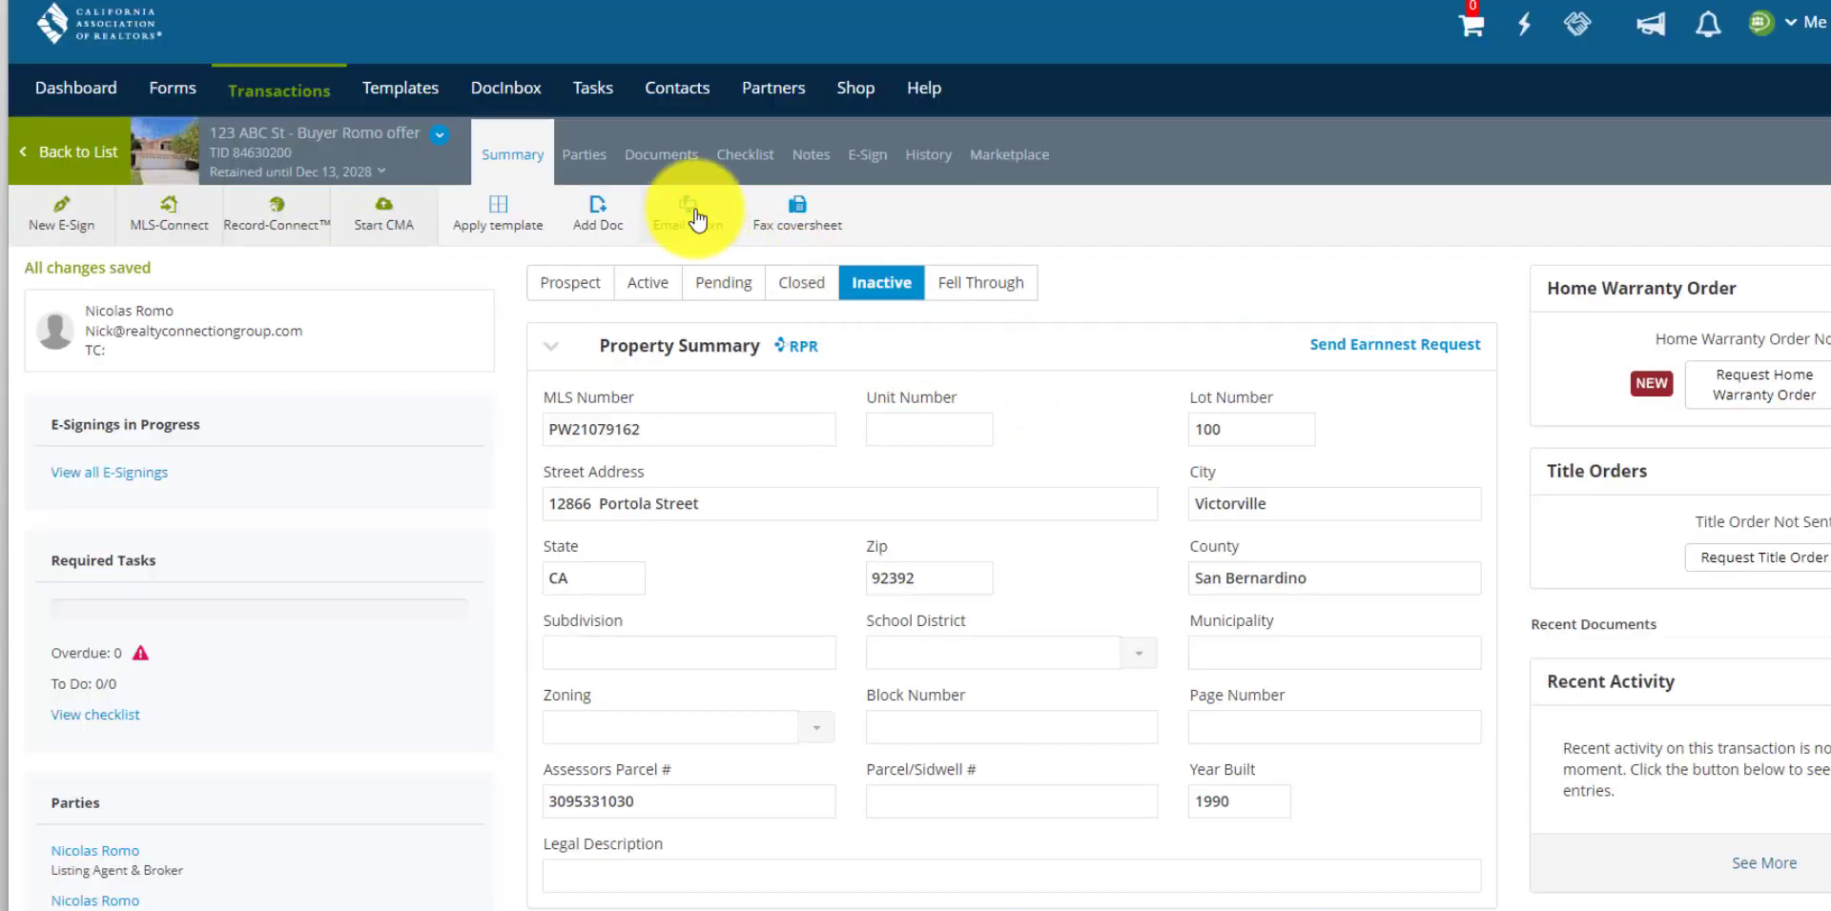
Open the Residential Purchase Agreement form from the purchase agreement folder in the transaction's documents
{"action": "left_click", "coordinate": [661, 167]}
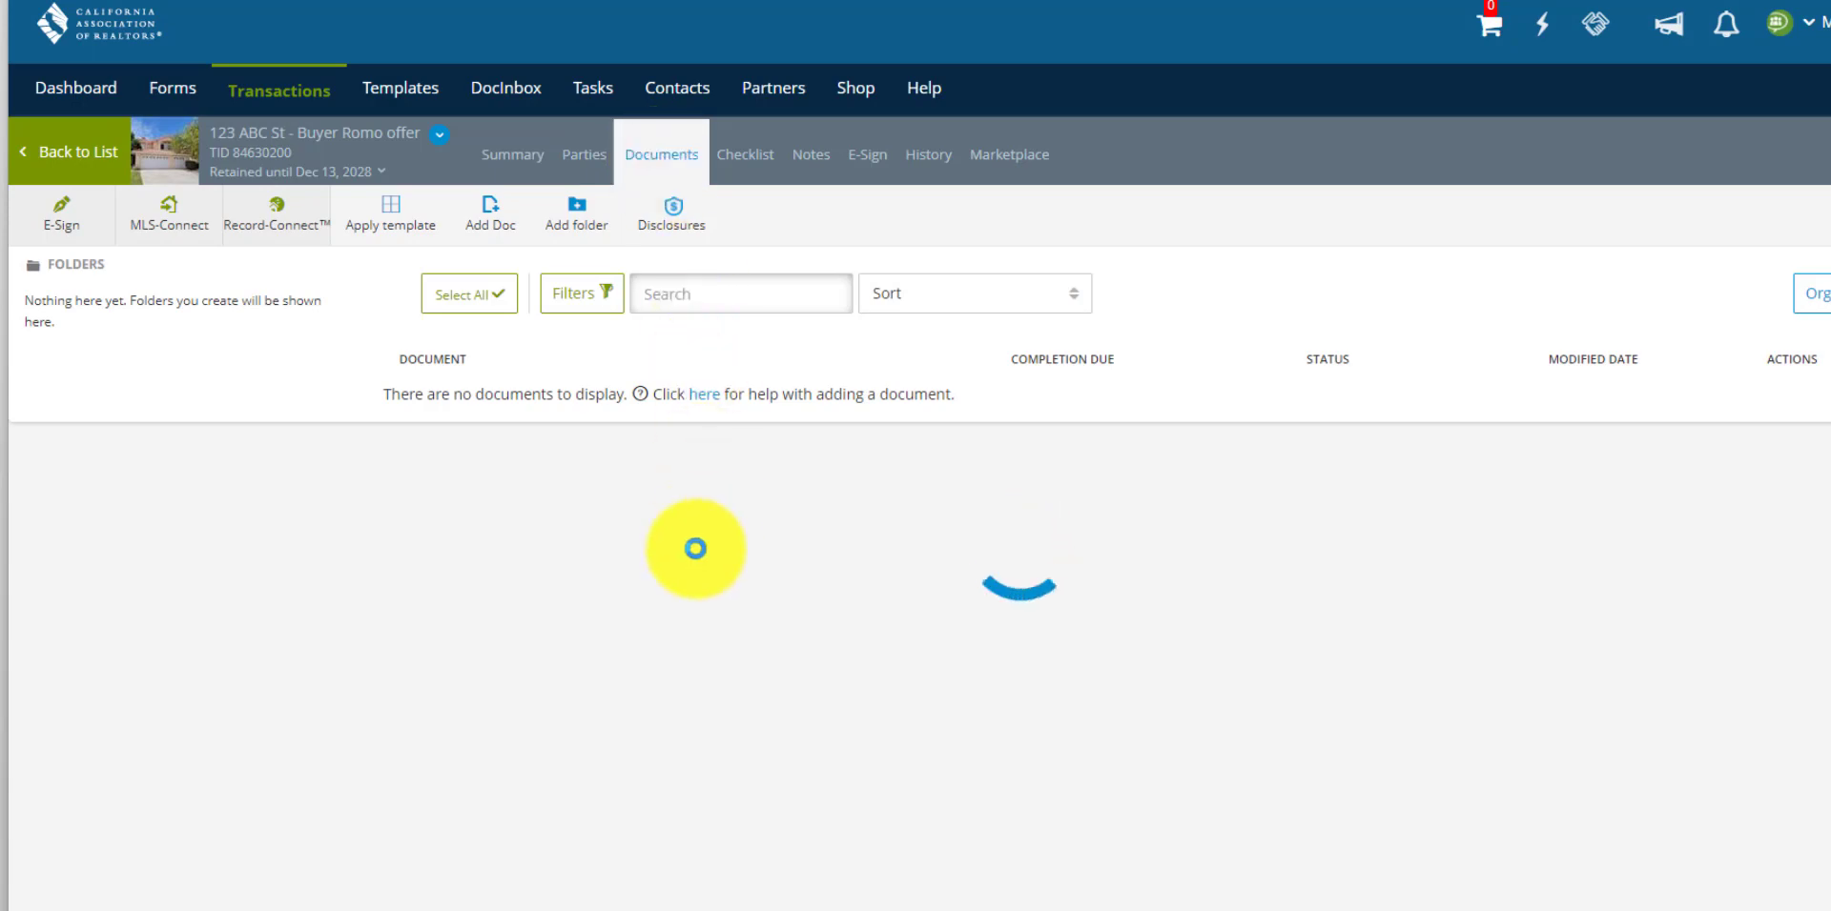
{"action": "scroll", "coordinate": [694, 557], "scroll_direction": "down", "scroll_amount": 5}
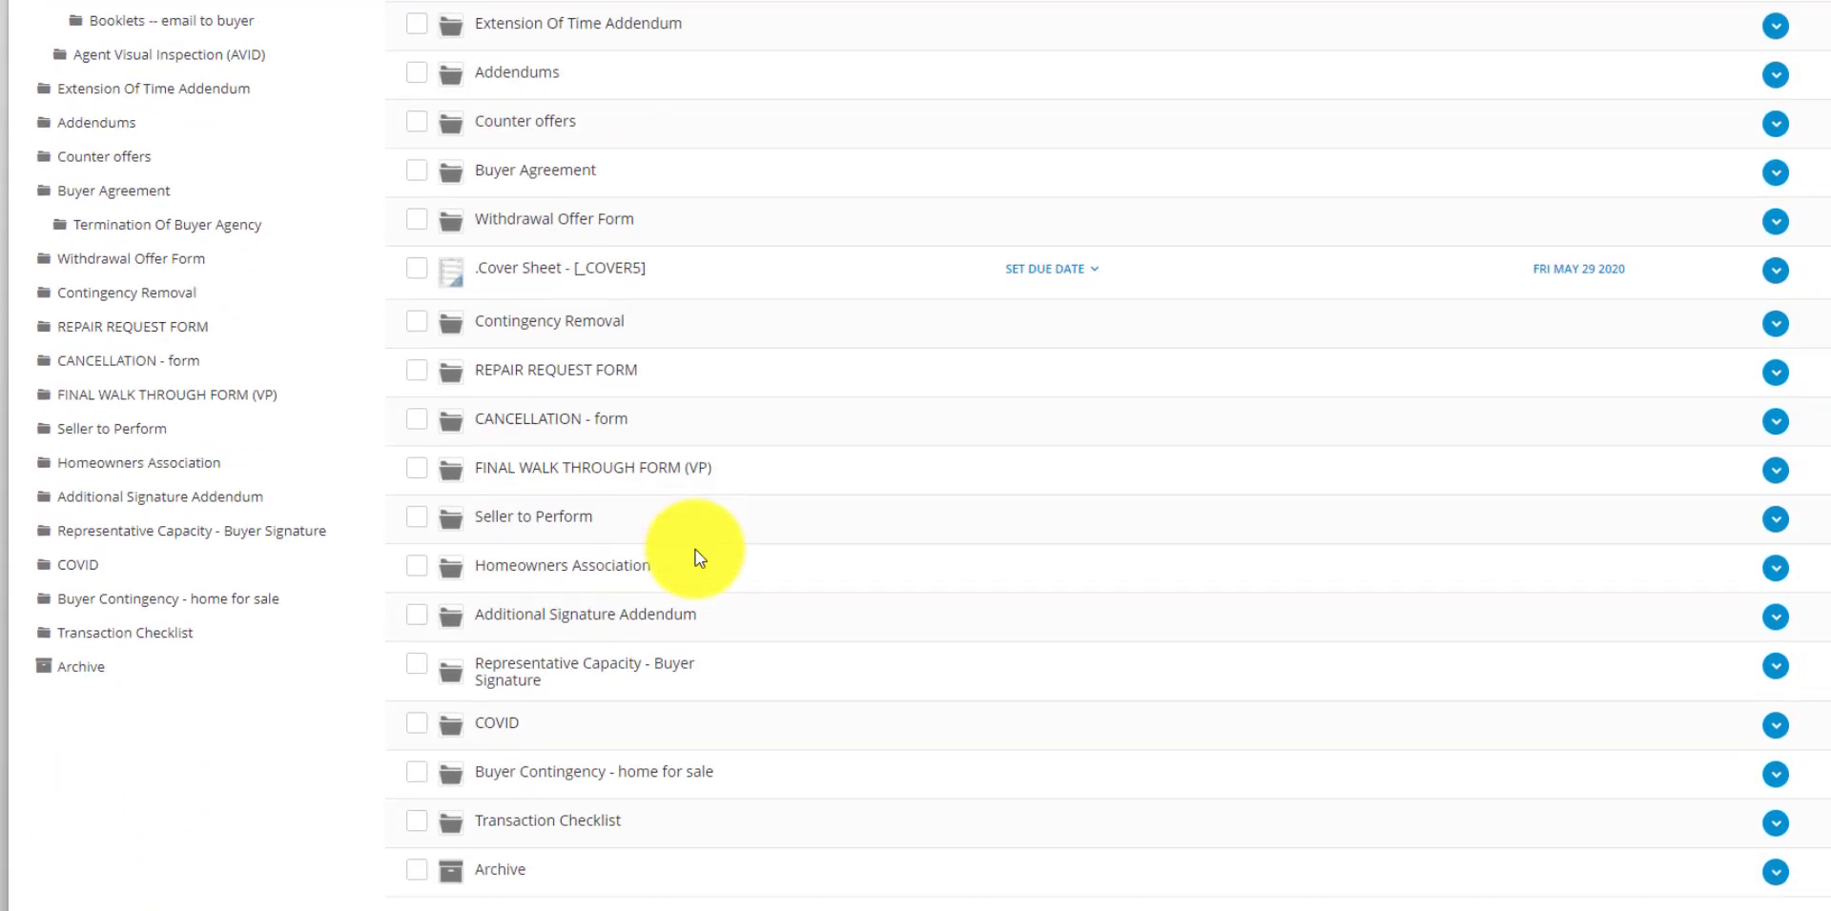
{"action": "scroll", "coordinate": [699, 560], "scroll_direction": "up", "scroll_amount": 5}
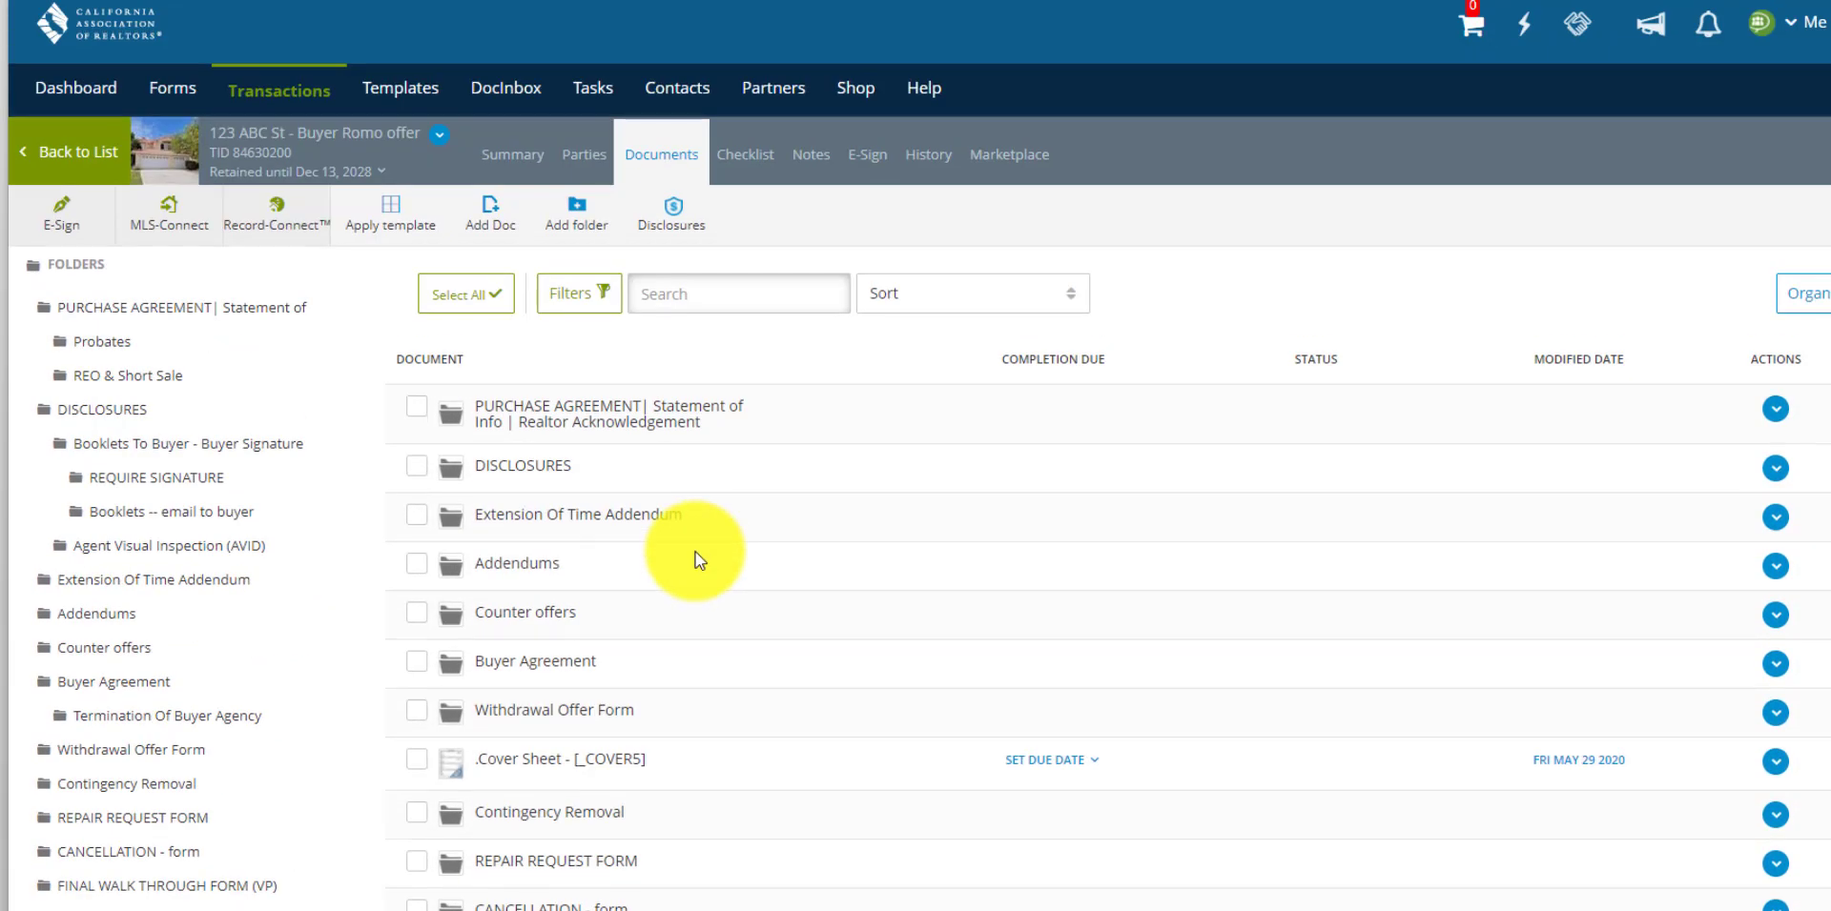
{"action": "scroll", "coordinate": [581, 491], "scroll_direction": "down", "scroll_amount": 3}
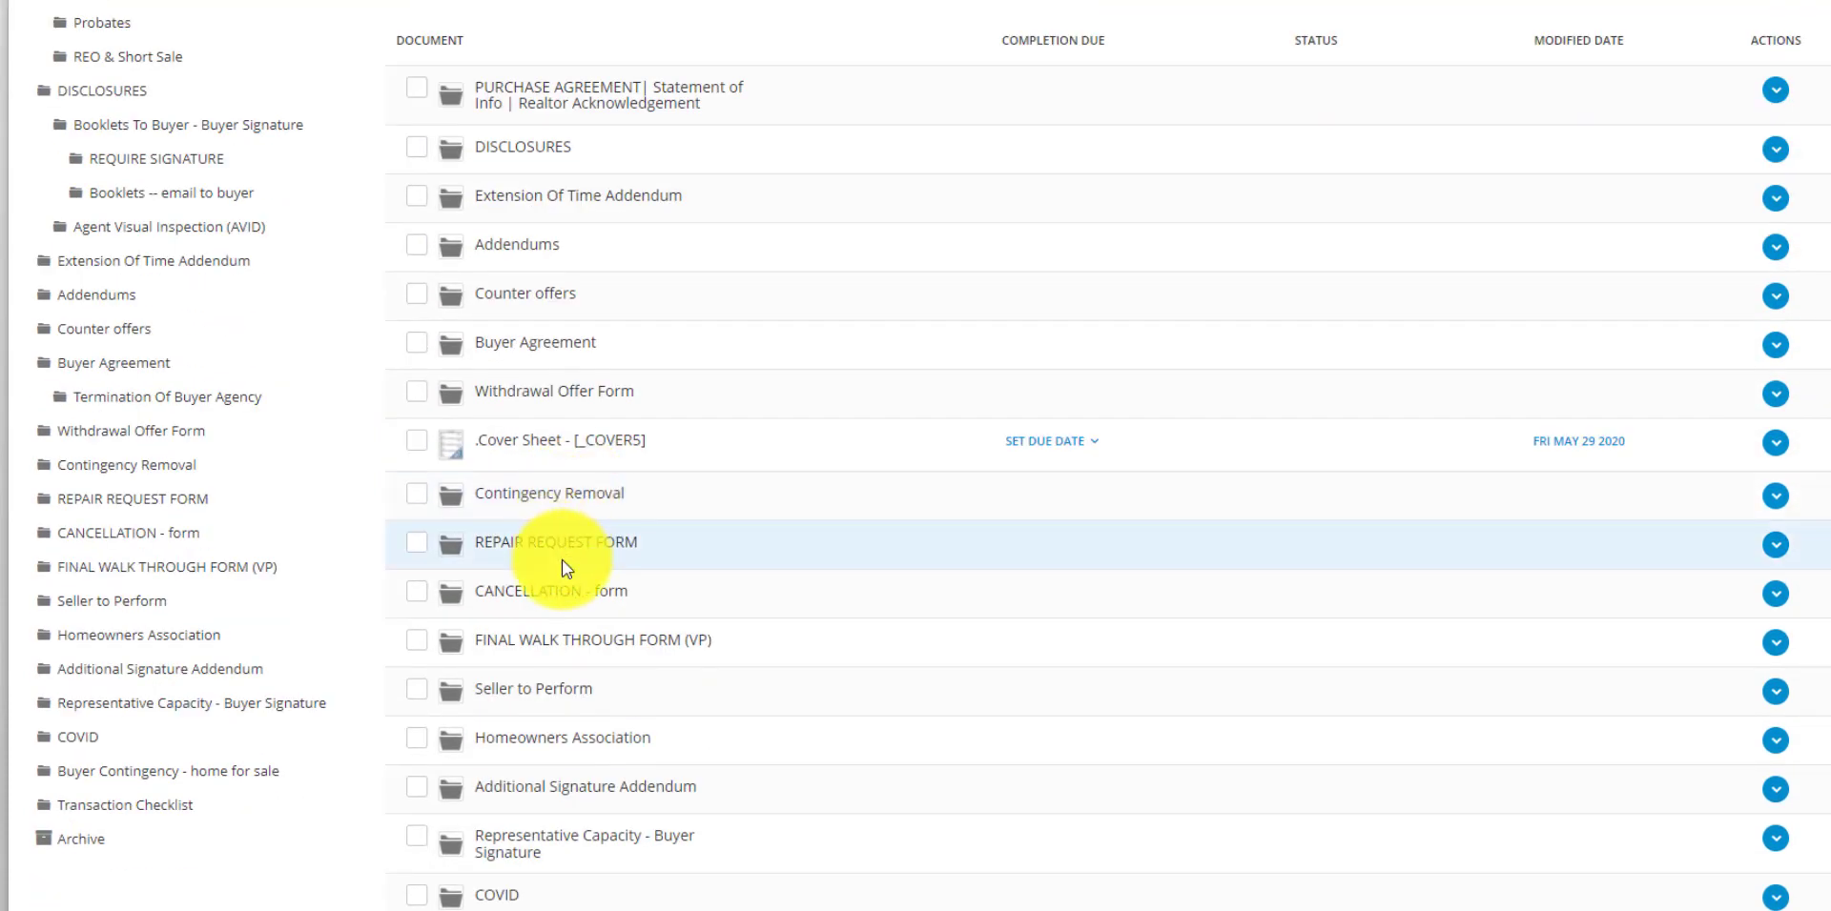
{"action": "scroll", "coordinate": [564, 562], "scroll_direction": "up", "scroll_amount": 3}
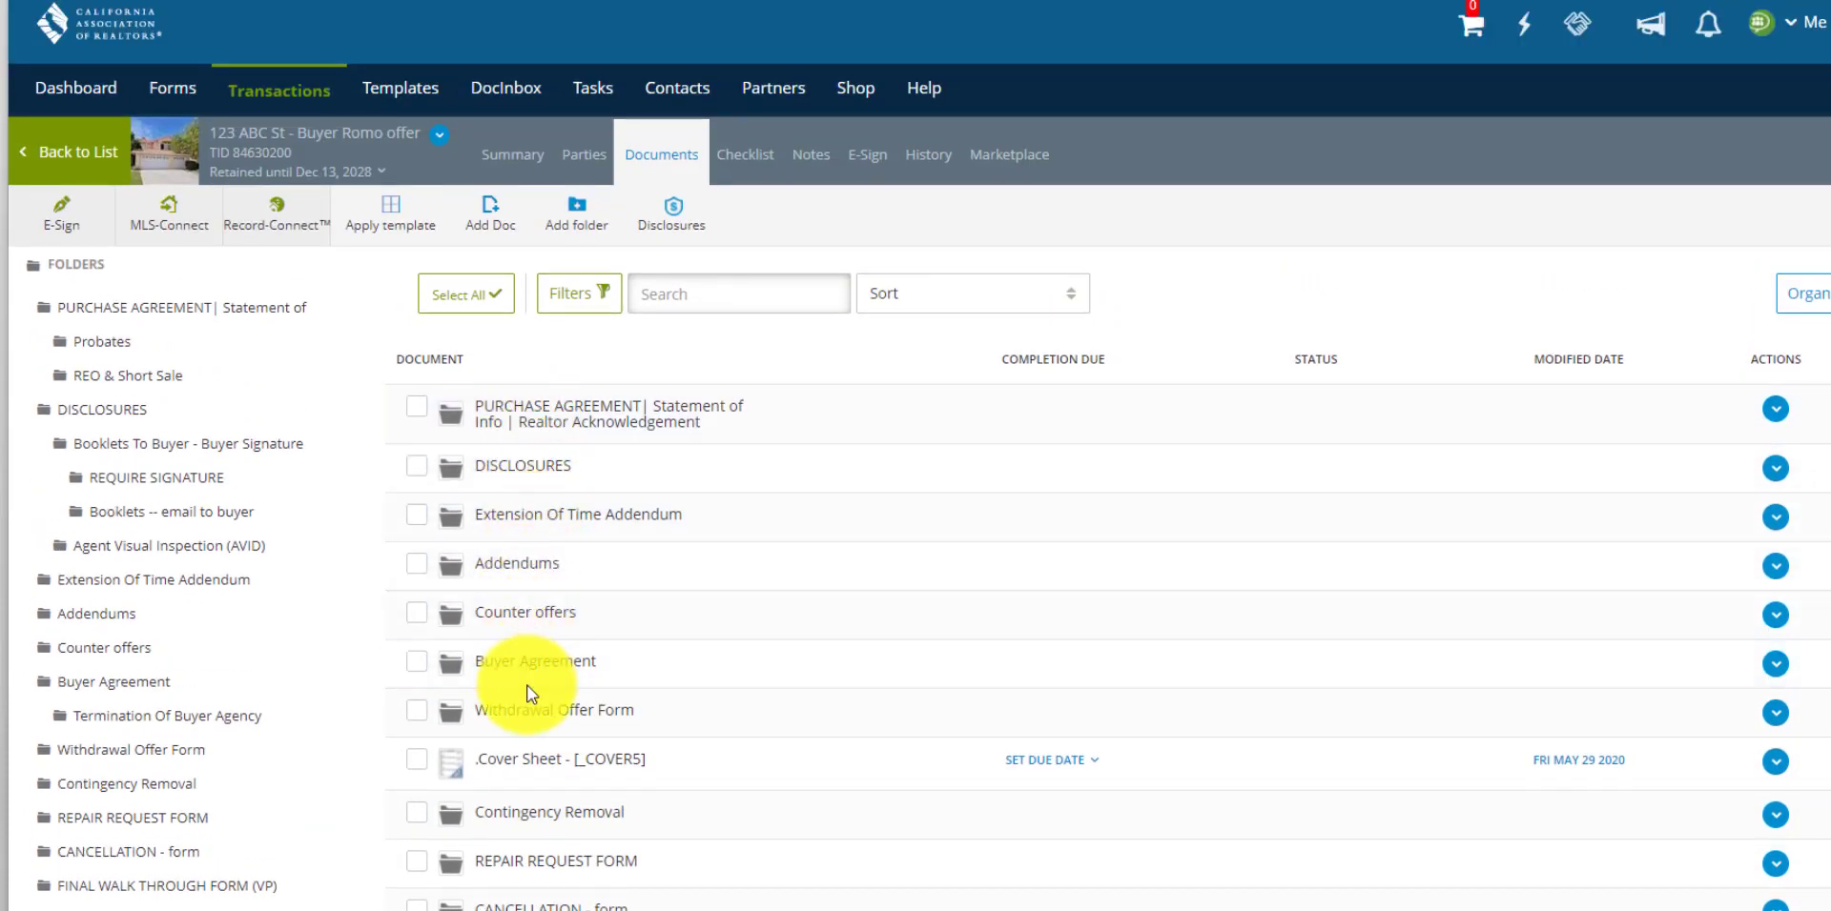
{"action": "left_click", "coordinate": [545, 415]}
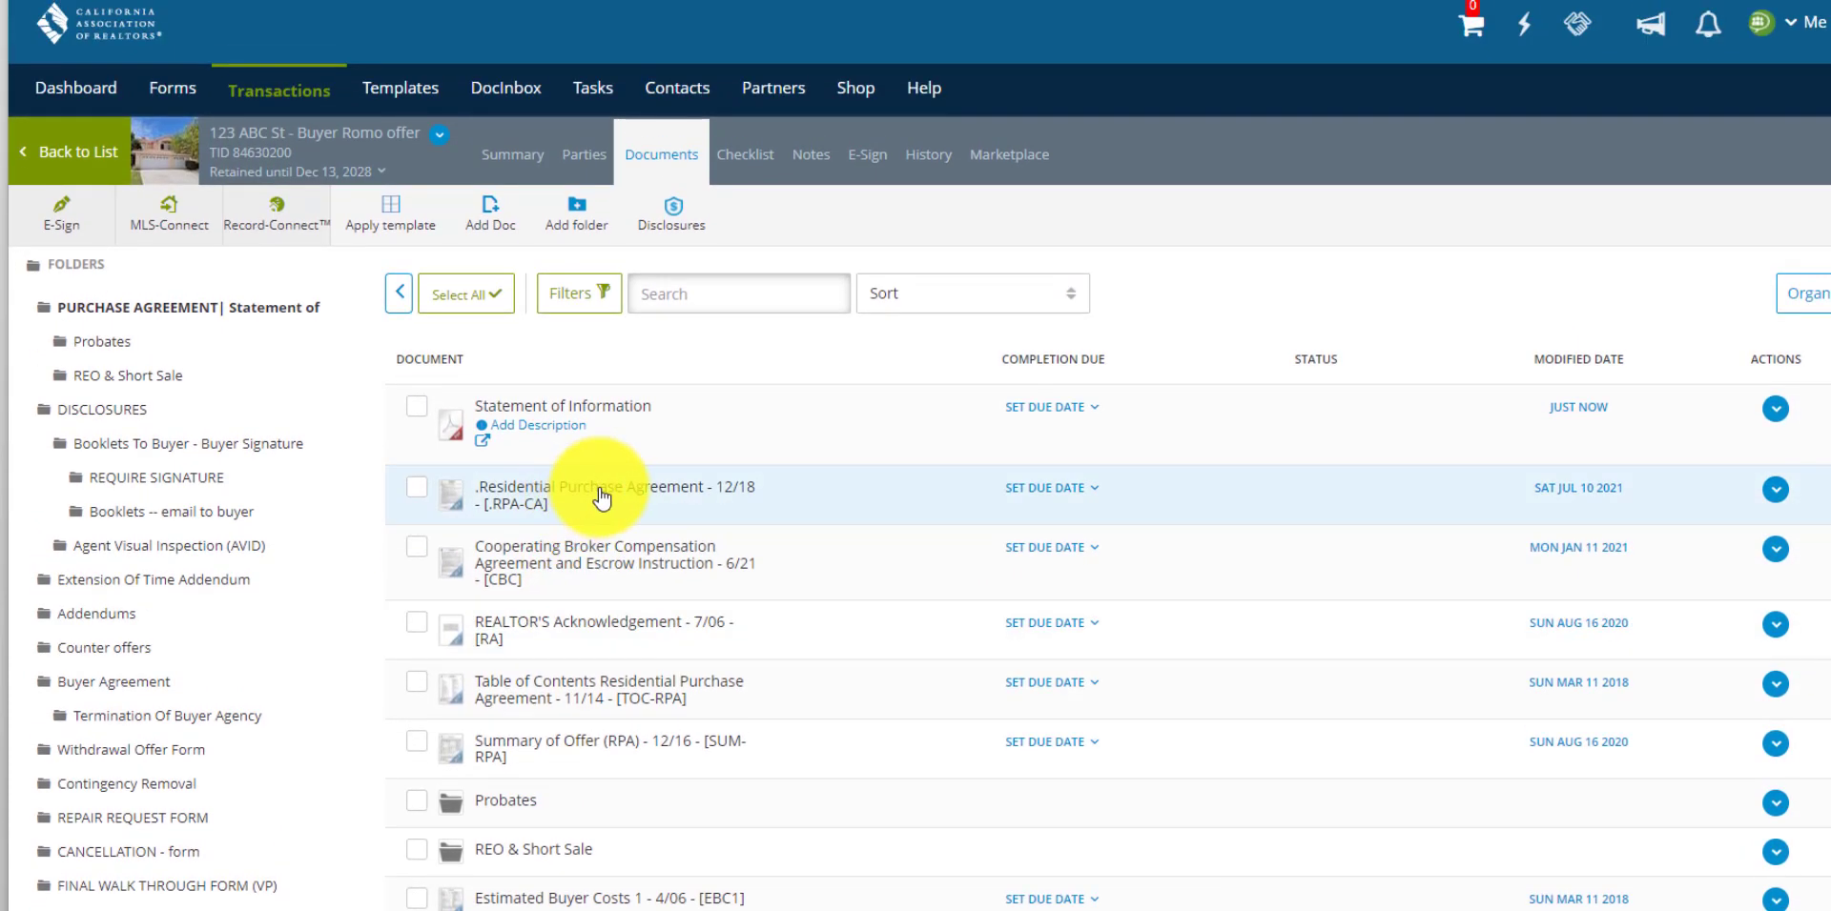
{"action": "left_click", "coordinate": [601, 494]}
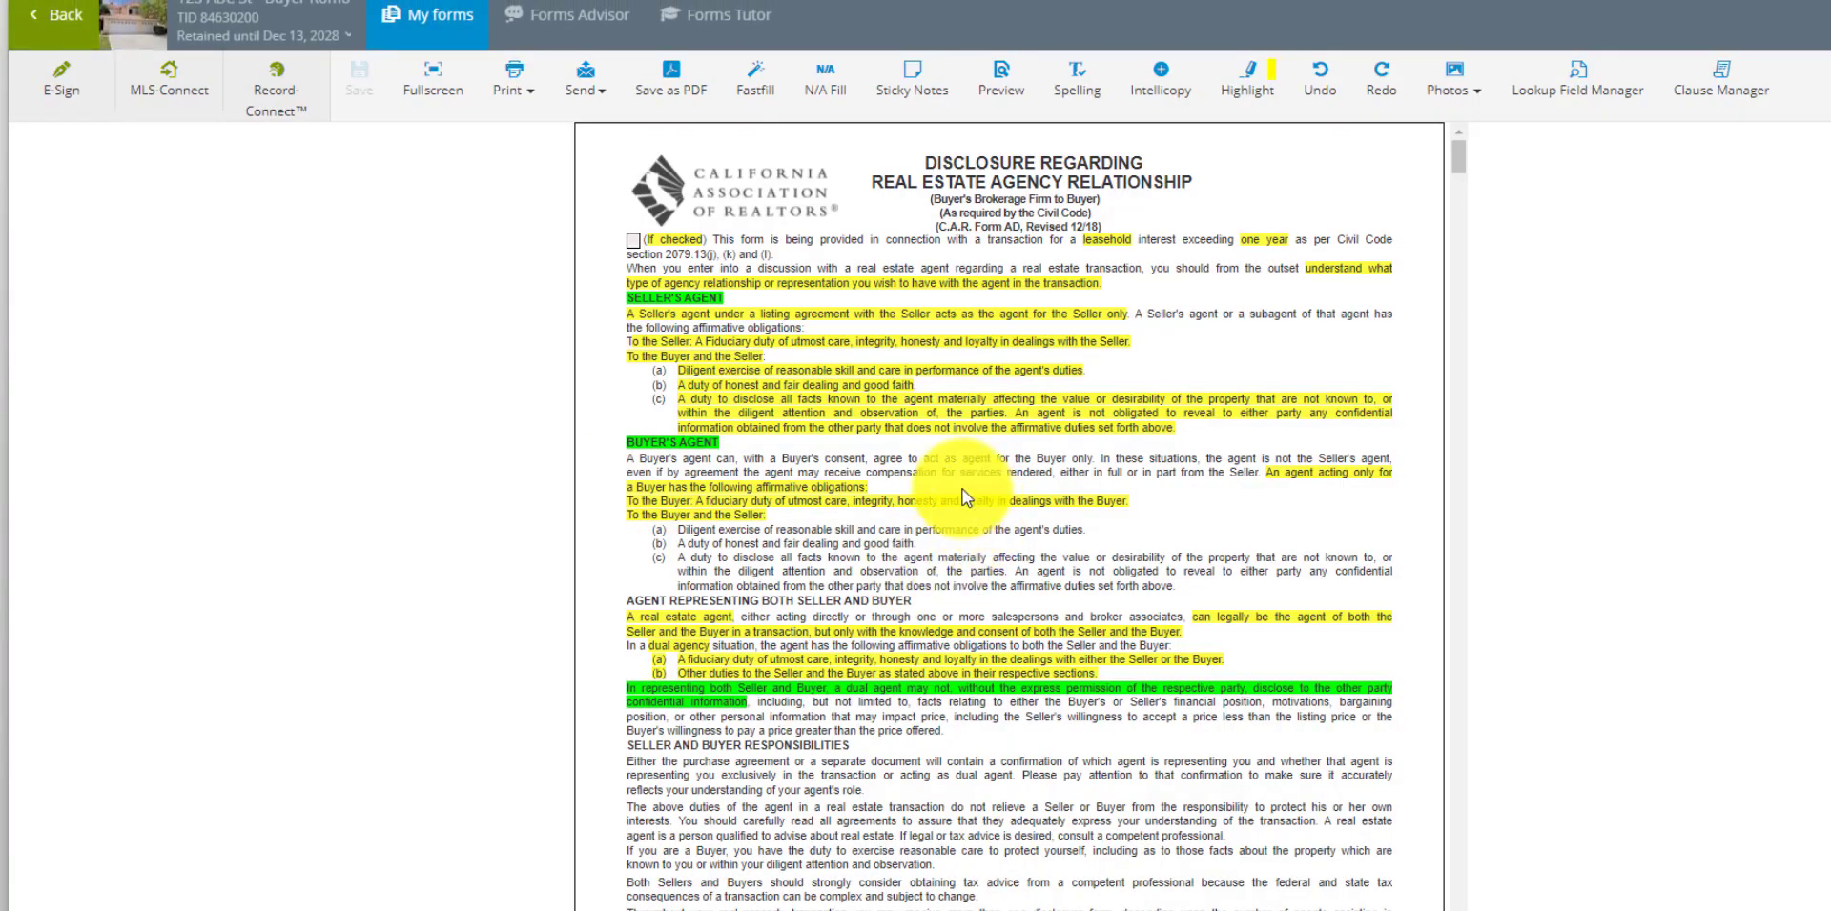
Examine the prefilled agency disclosure and advisories, then the offer, agency and finance terms on the purchase agreement's first page
{"action": "scroll", "coordinate": [965, 496], "scroll_direction": "down", "scroll_amount": 7}
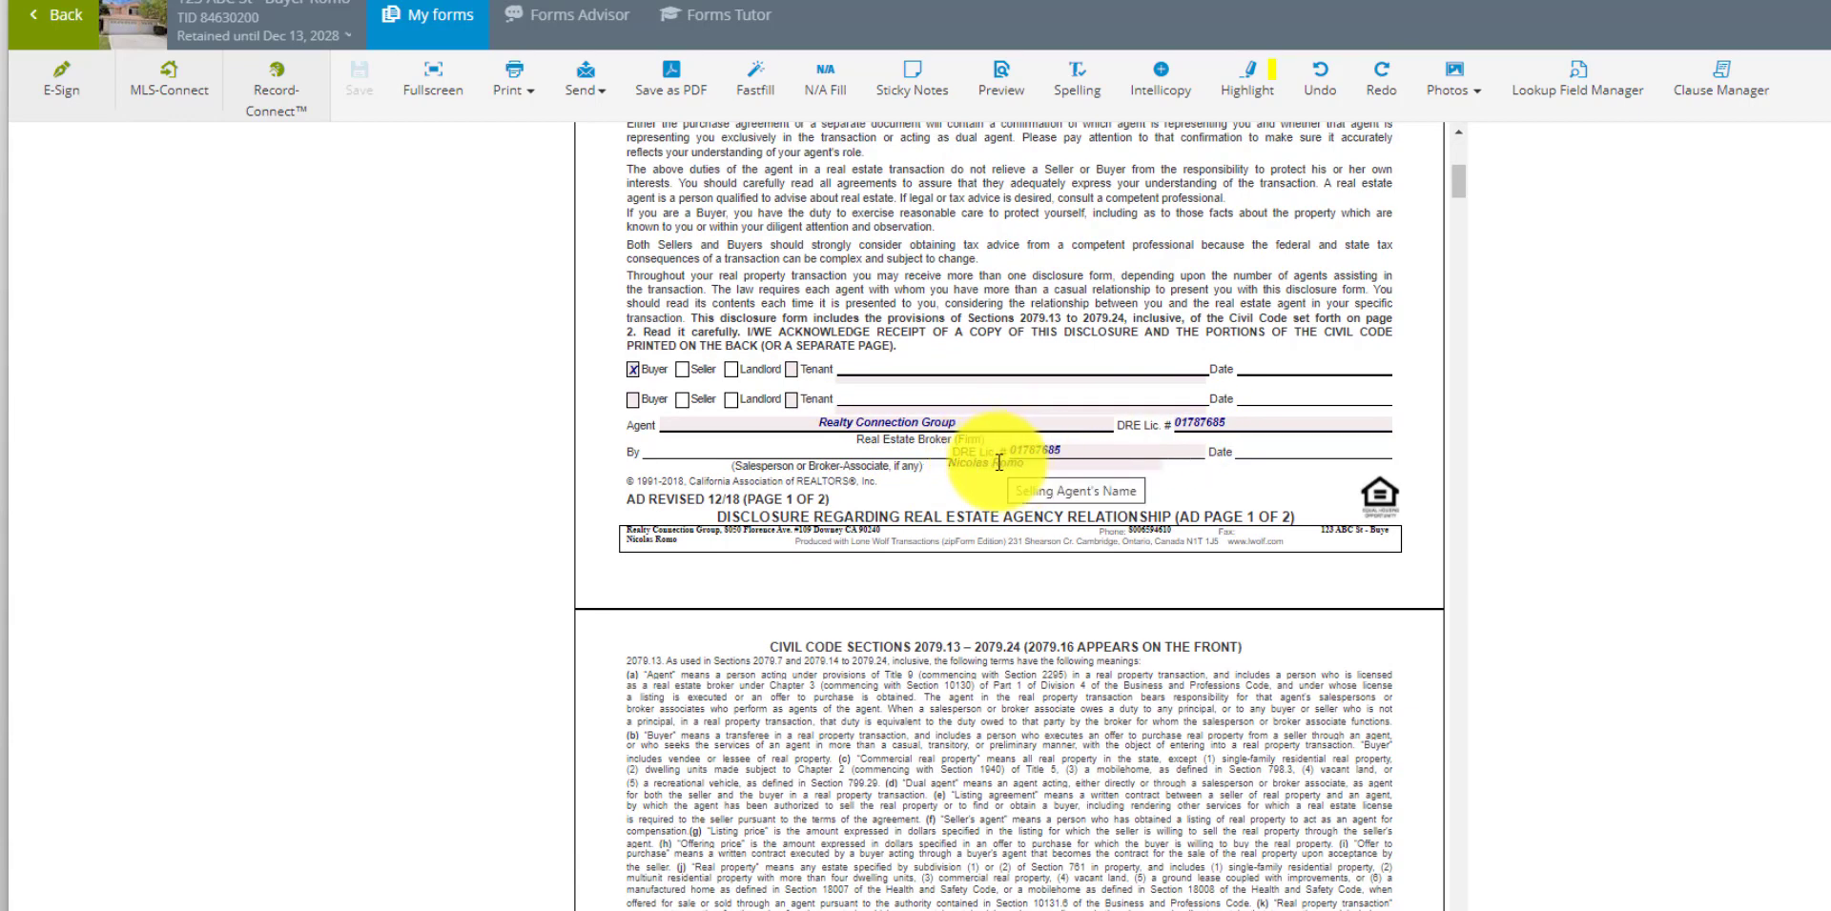
{"action": "scroll", "coordinate": [999, 462], "scroll_direction": "down", "scroll_amount": 10}
{"action": "scroll", "coordinate": [999, 462], "scroll_direction": "down", "scroll_amount": 15}
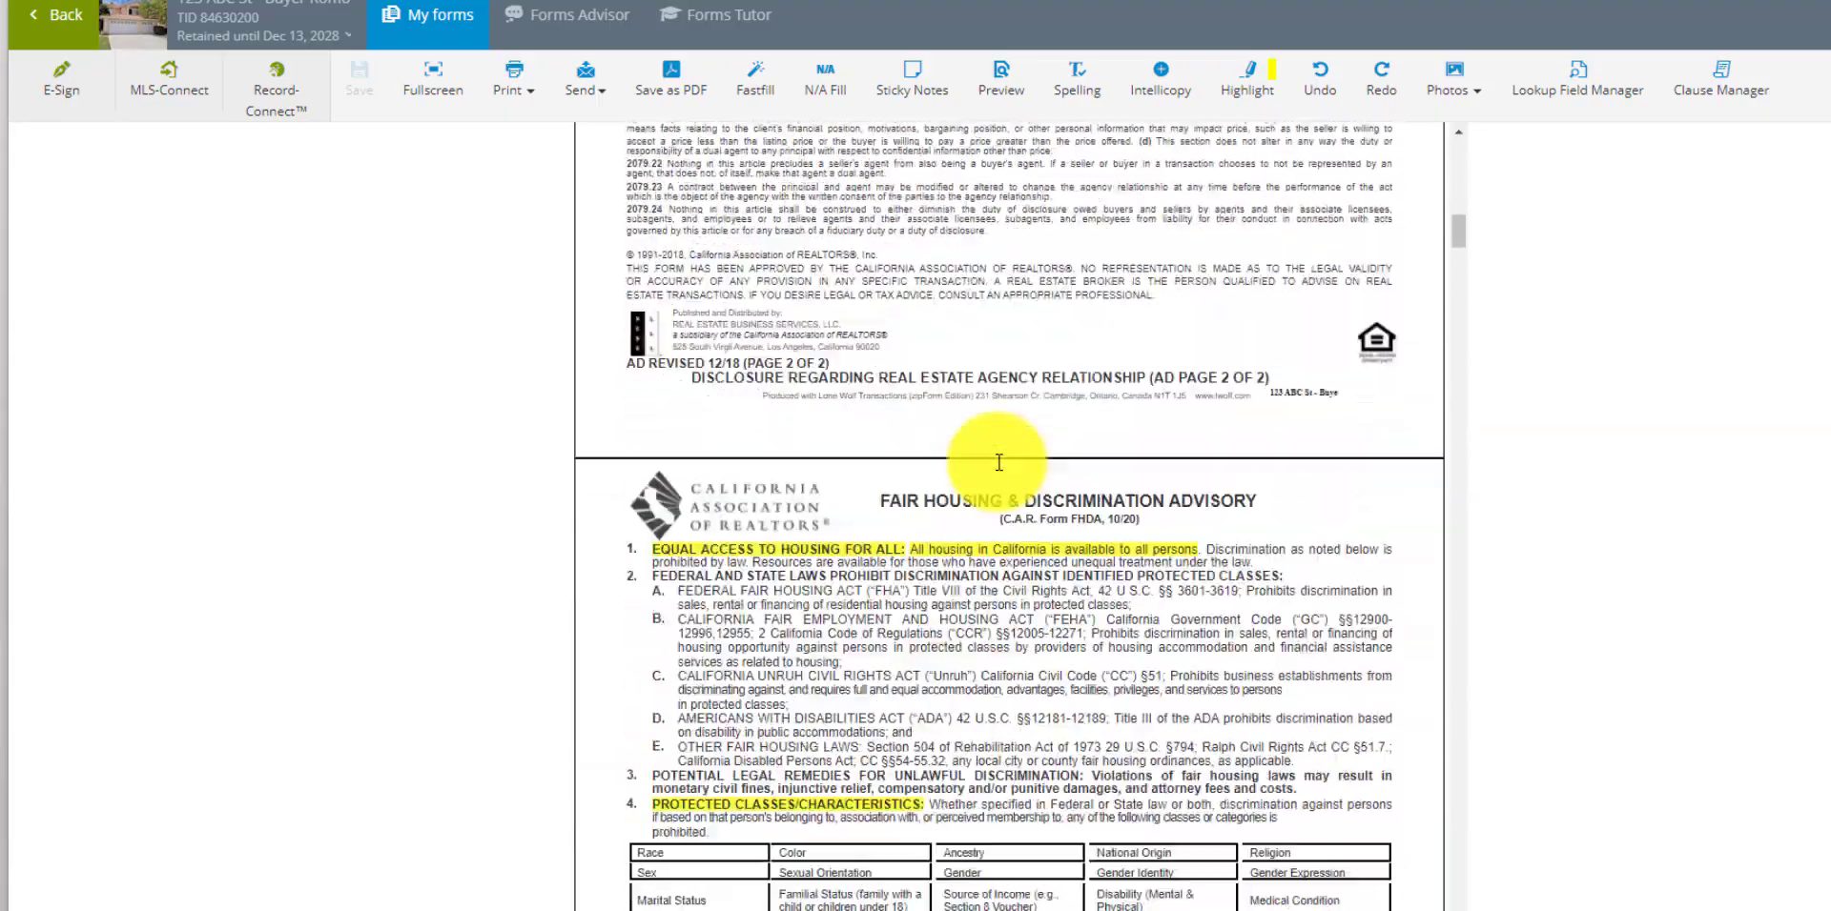
{"action": "scroll", "coordinate": [978, 454], "scroll_direction": "down", "scroll_amount": 15}
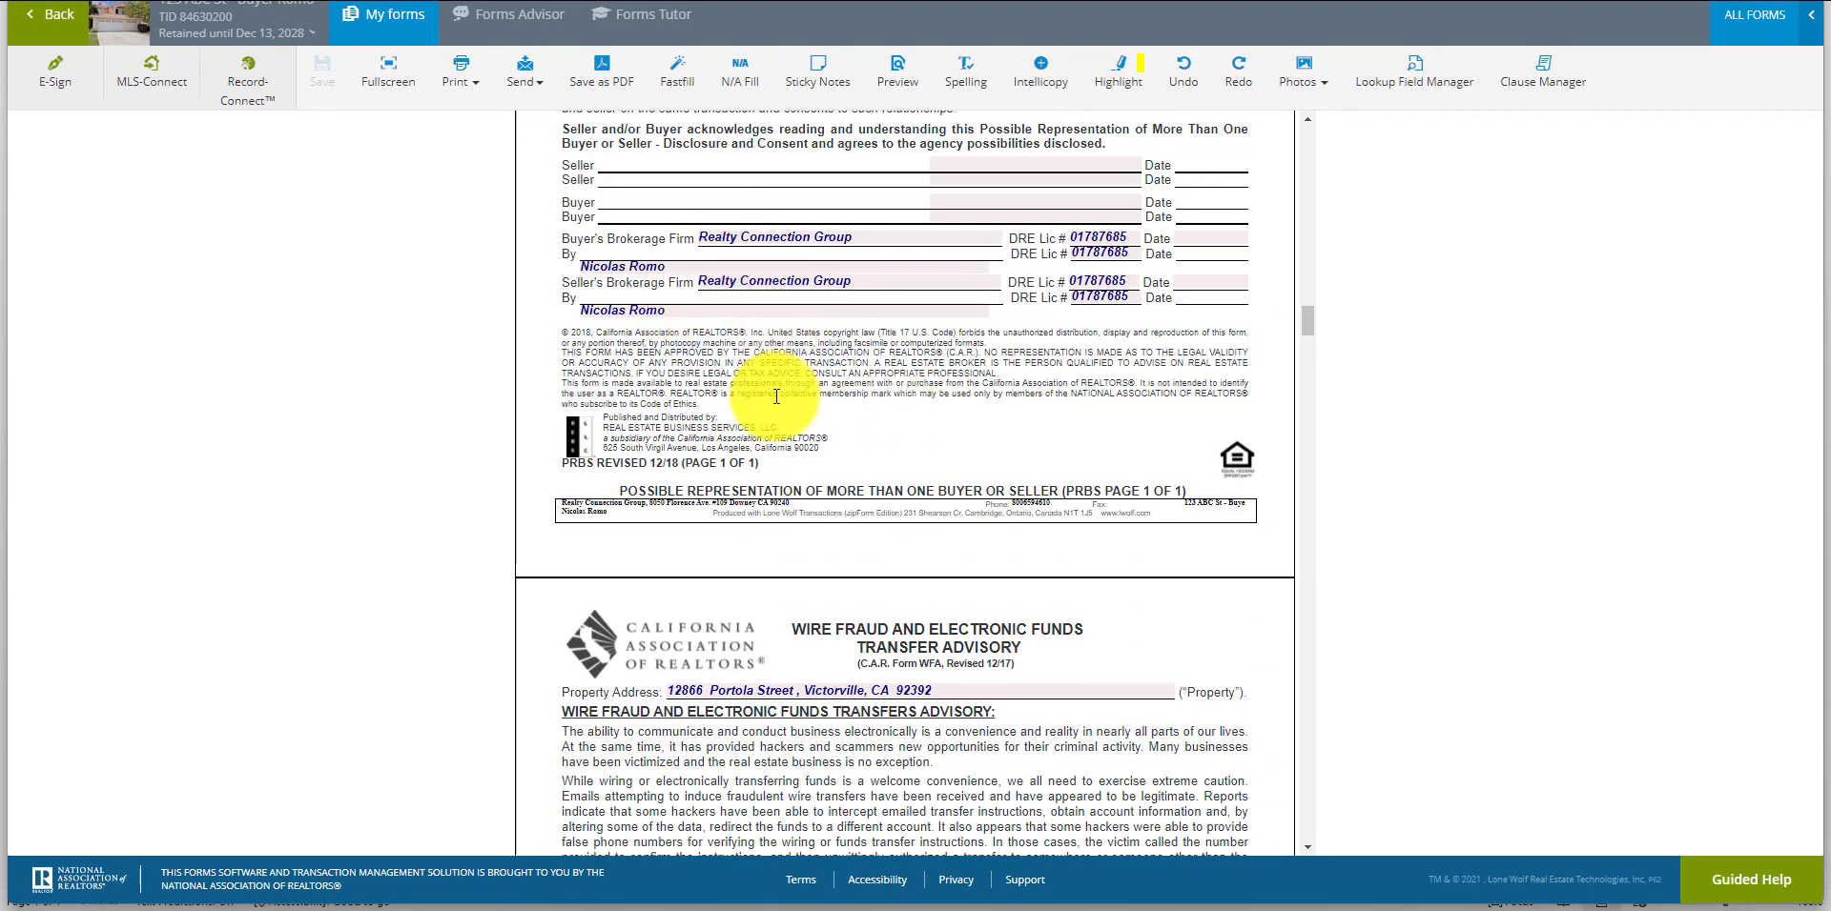
{"action": "scroll", "coordinate": [776, 396], "scroll_direction": "down", "scroll_amount": 10}
{"action": "scroll", "coordinate": [776, 388], "scroll_direction": "up", "scroll_amount": 6}
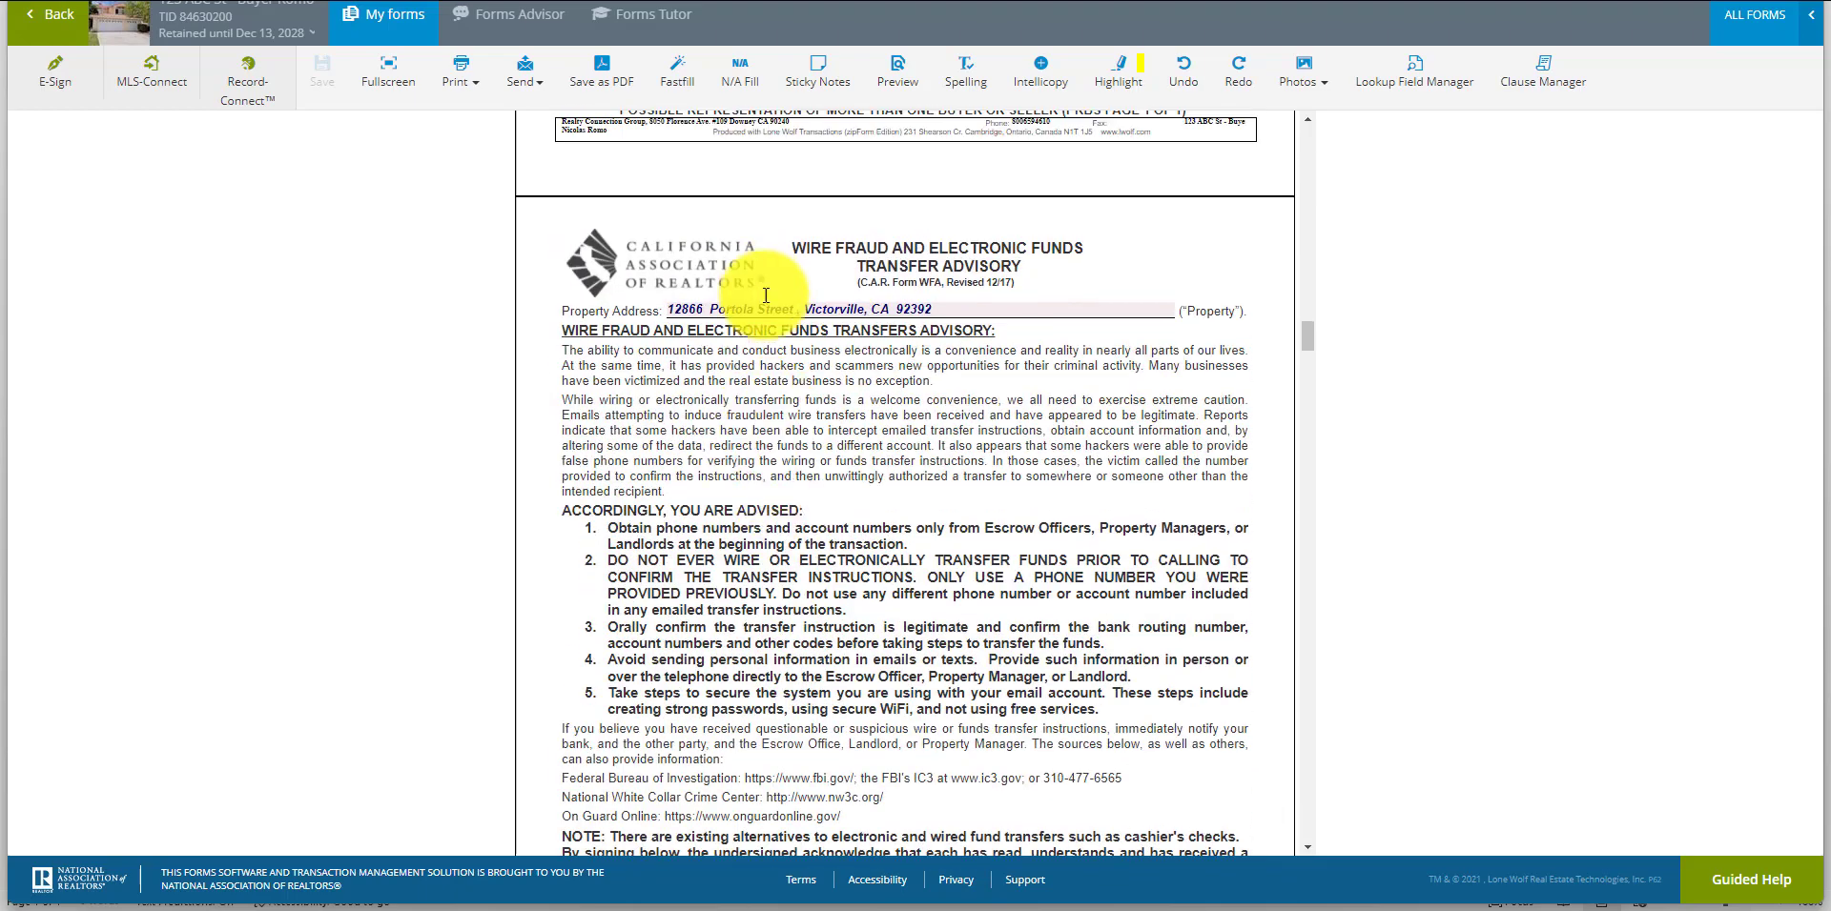
{"action": "scroll", "coordinate": [844, 357], "scroll_direction": "down", "scroll_amount": 7}
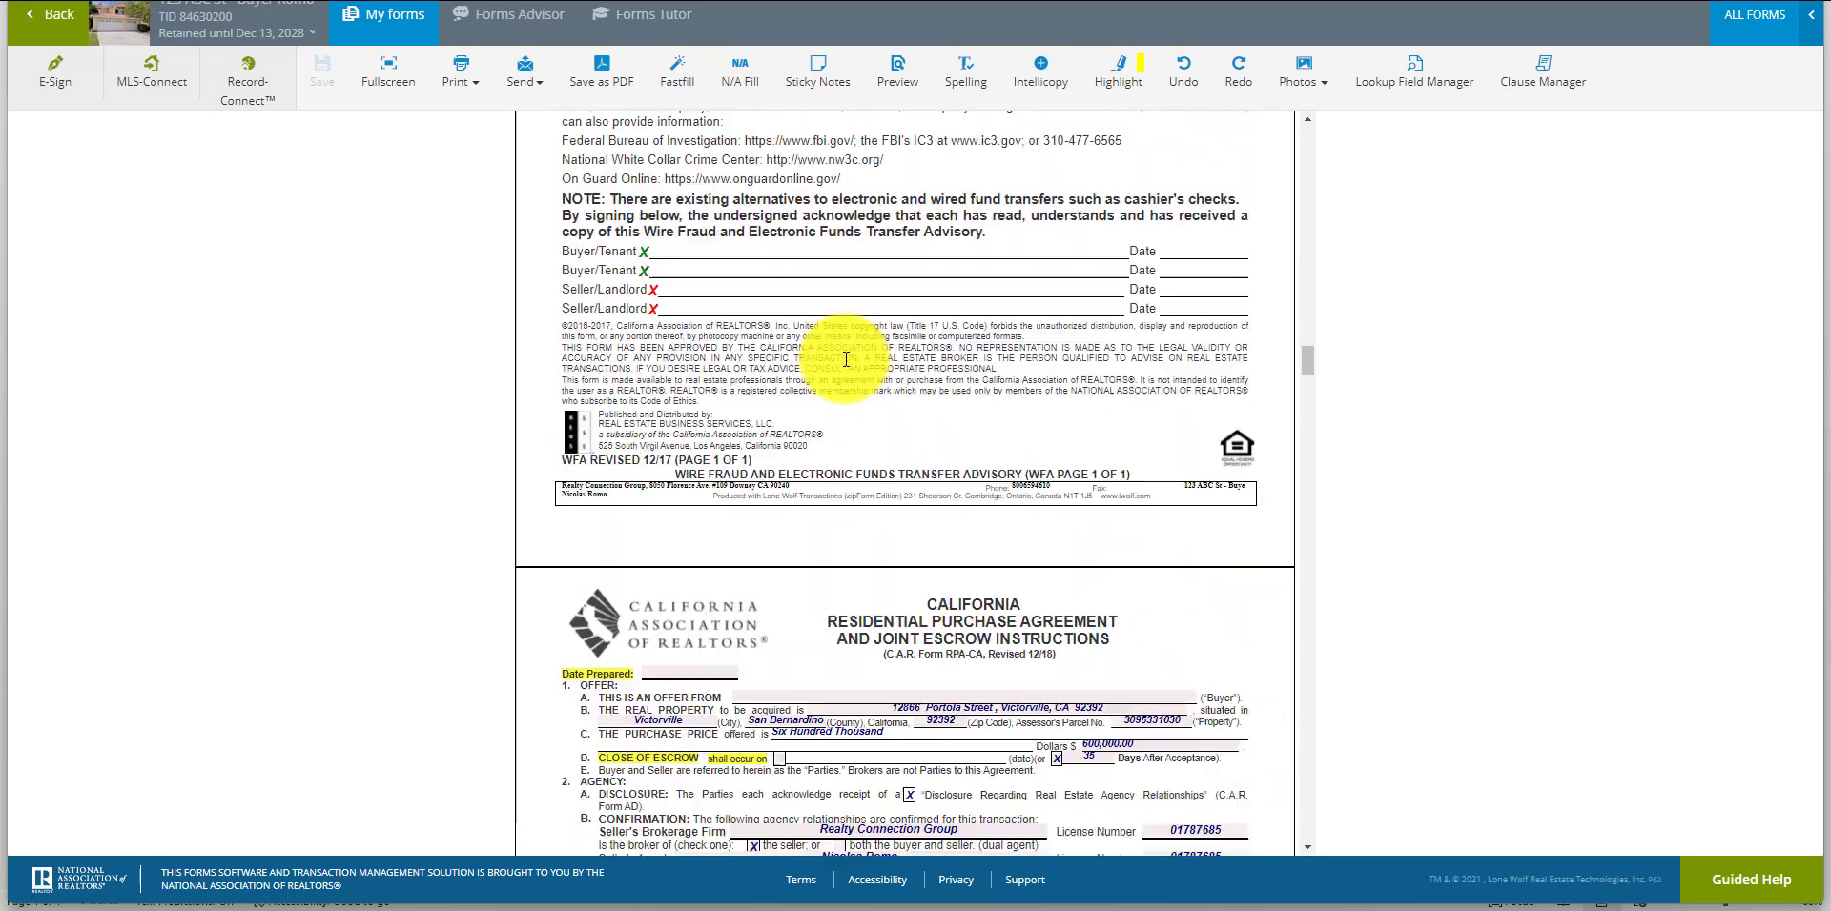
{"action": "scroll", "coordinate": [844, 363], "scroll_direction": "down", "scroll_amount": 5}
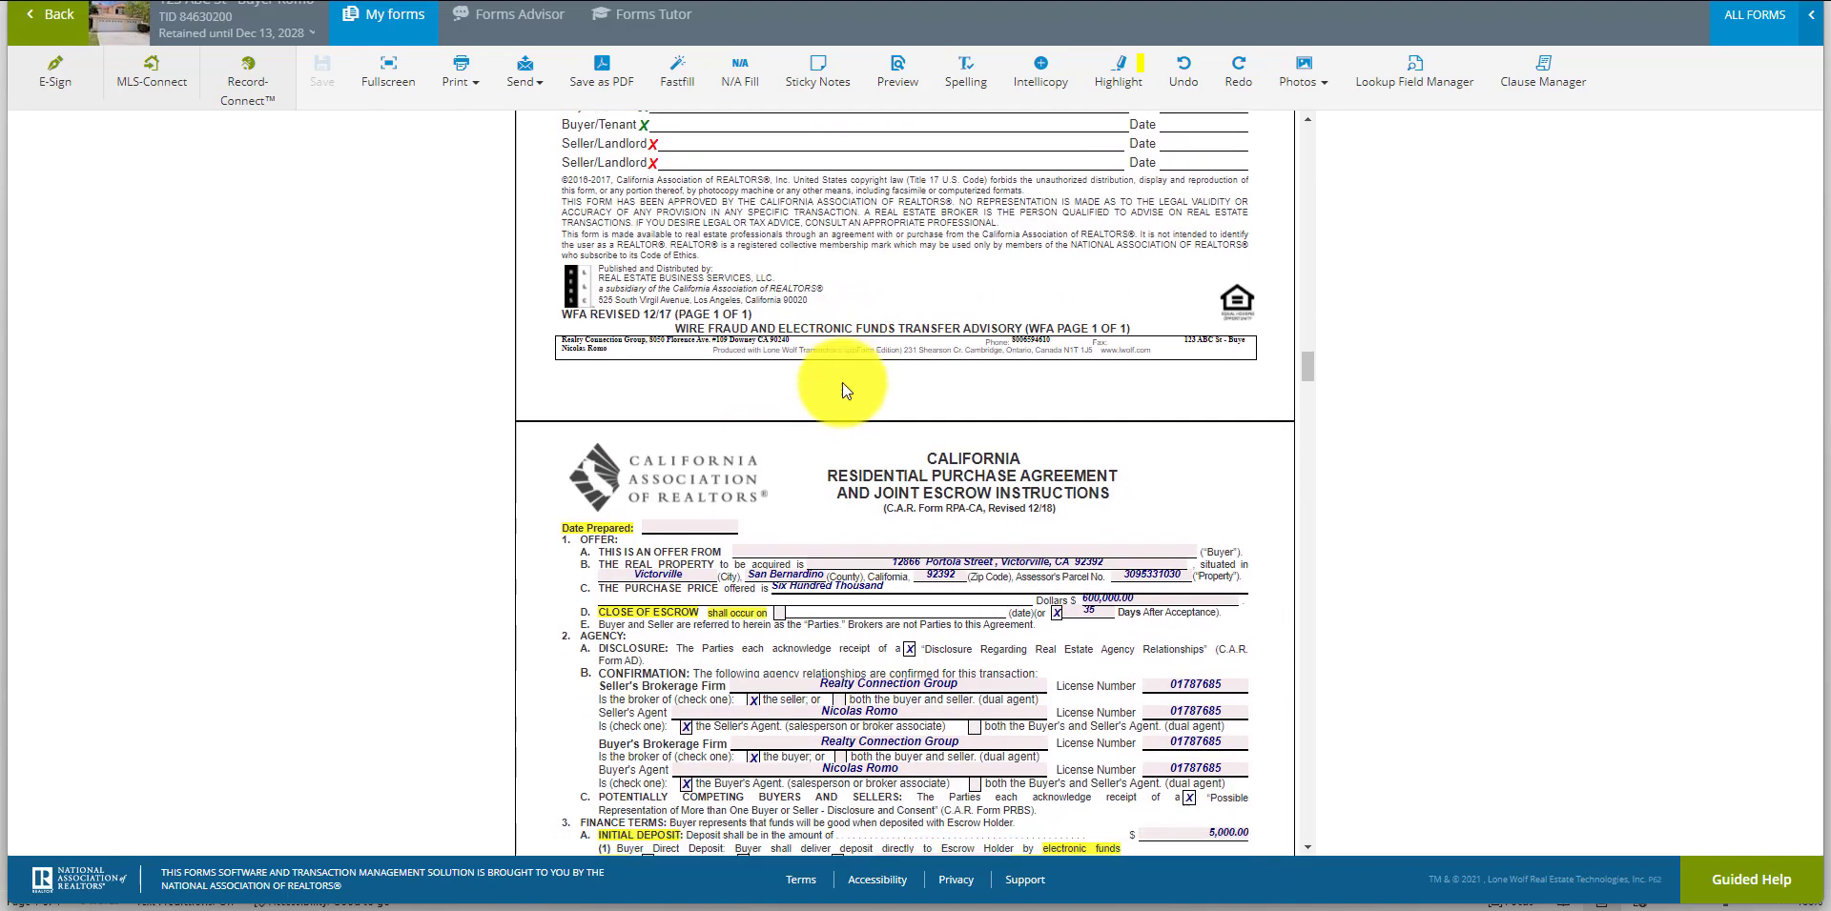
{"action": "scroll", "coordinate": [844, 388], "scroll_direction": "up", "scroll_amount": 1}
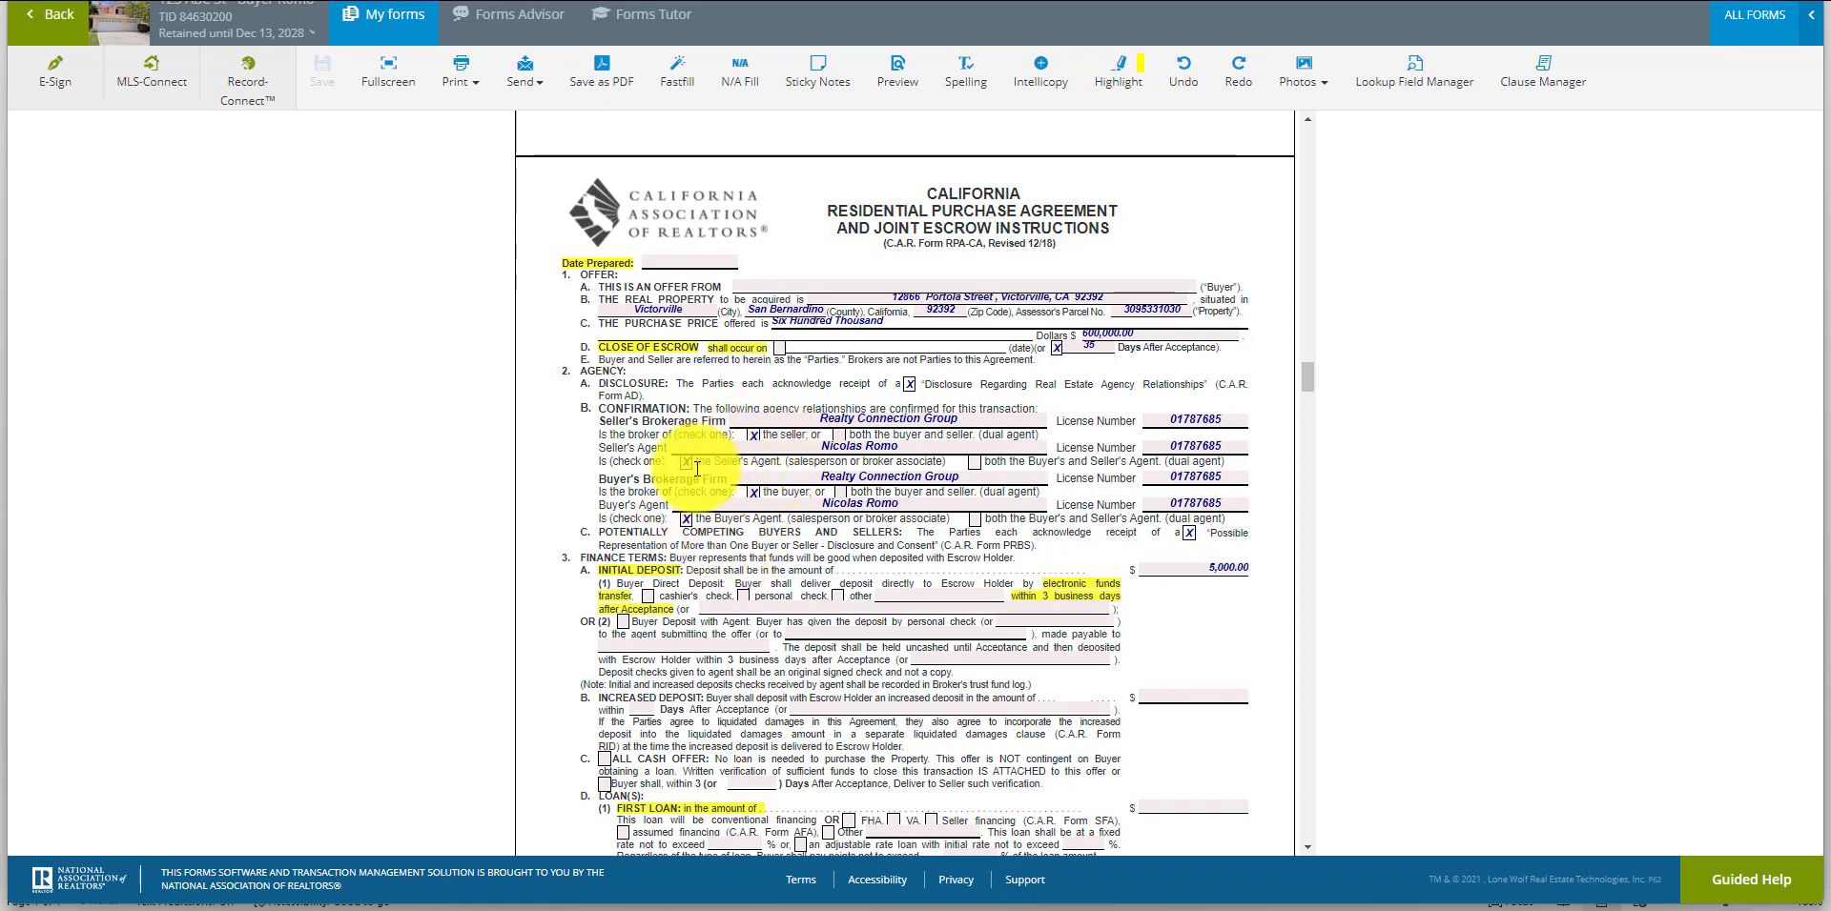
Examine the purchase agreement's loan and additional financing terms, addenda, allocation of costs, escrow and title, included items, and closing and possession terms
{"action": "left_click", "coordinate": [753, 436]}
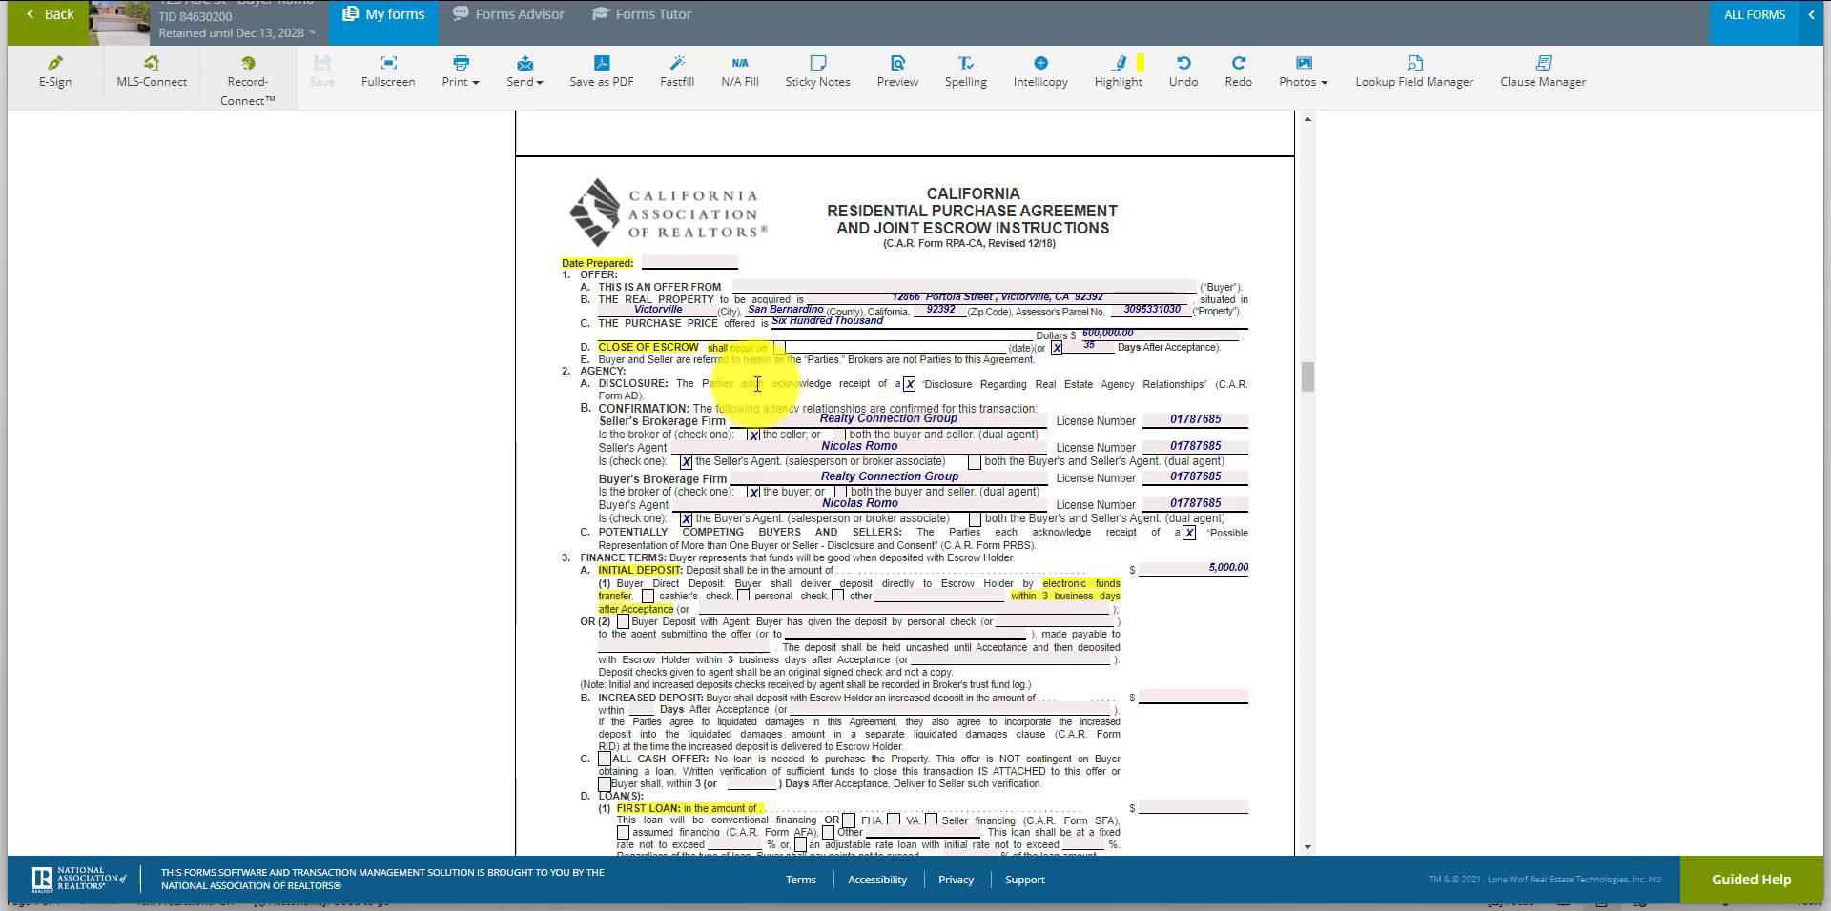
{"action": "scroll", "coordinate": [821, 539], "scroll_direction": "down", "scroll_amount": 3}
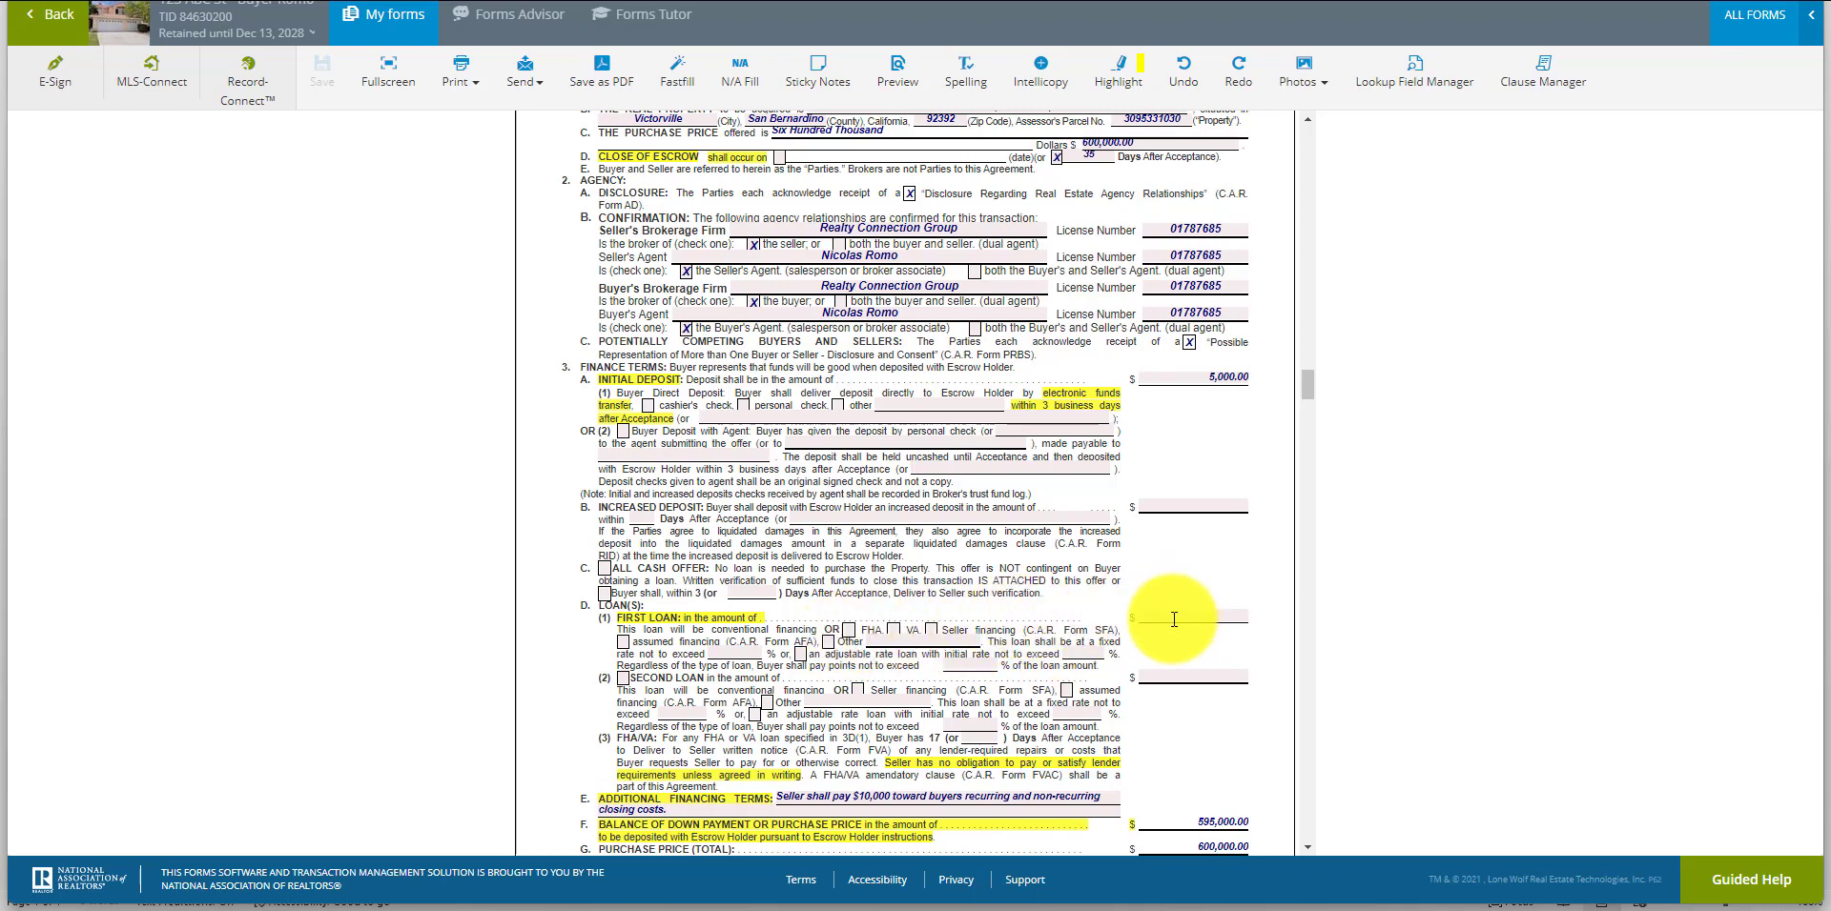
{"action": "scroll", "coordinate": [1174, 619], "scroll_direction": "down", "scroll_amount": 3}
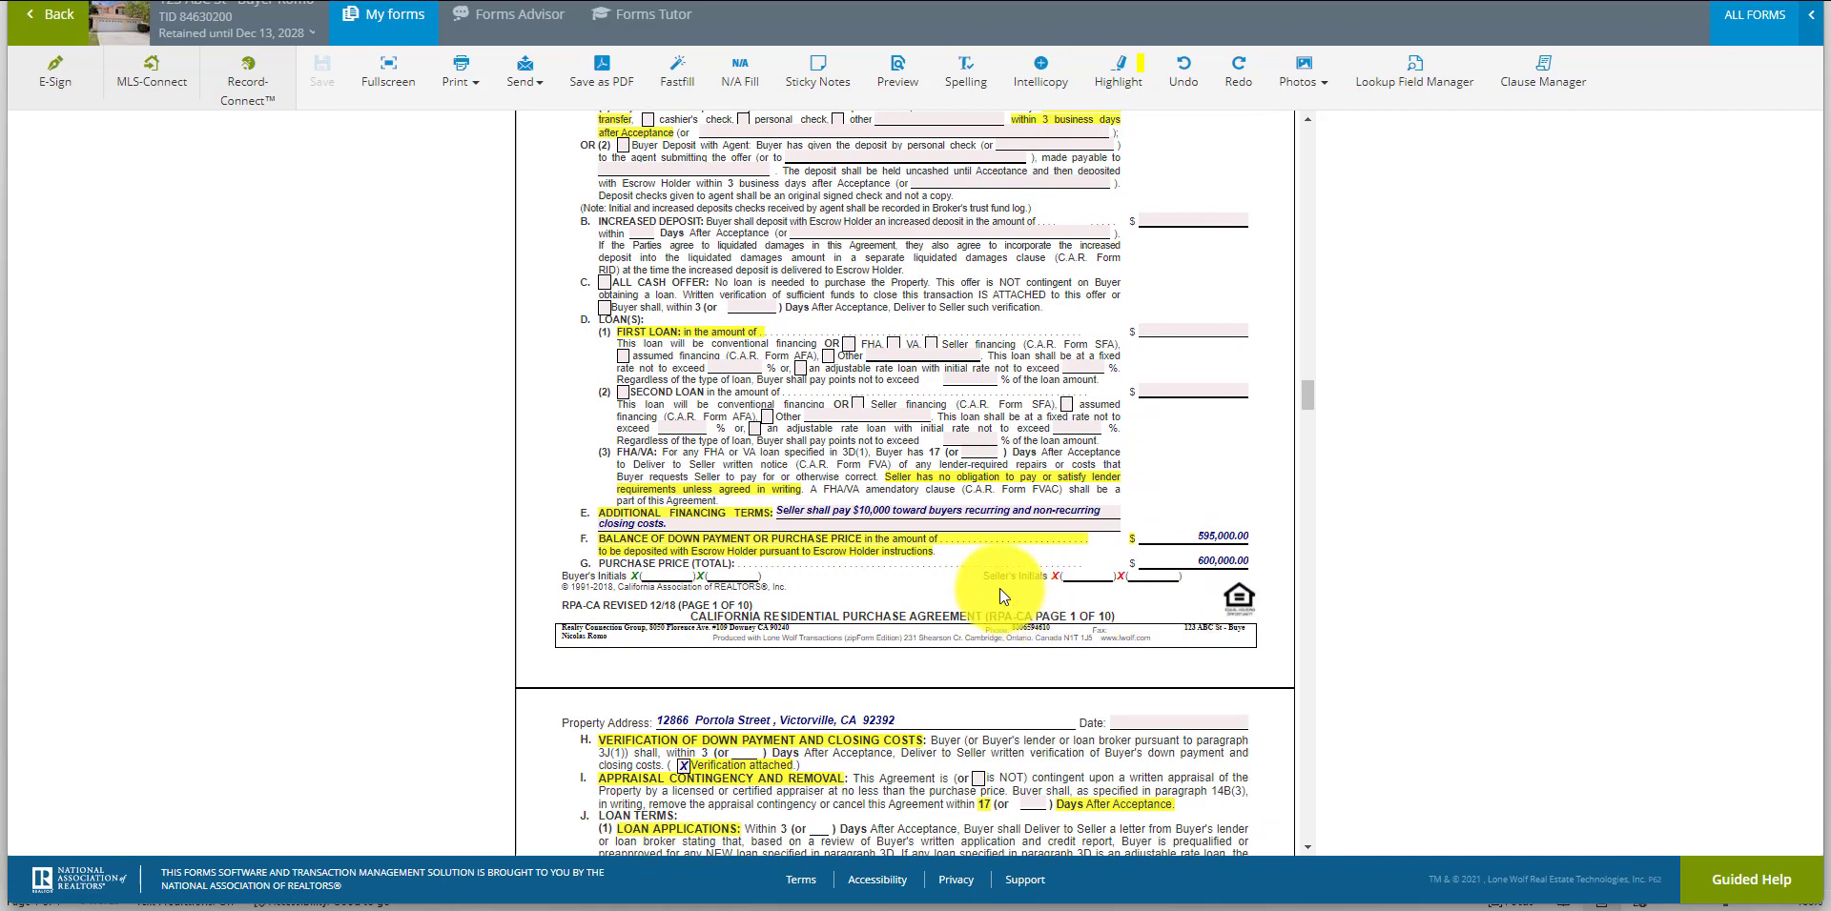
{"action": "left_click", "coordinate": [784, 515]}
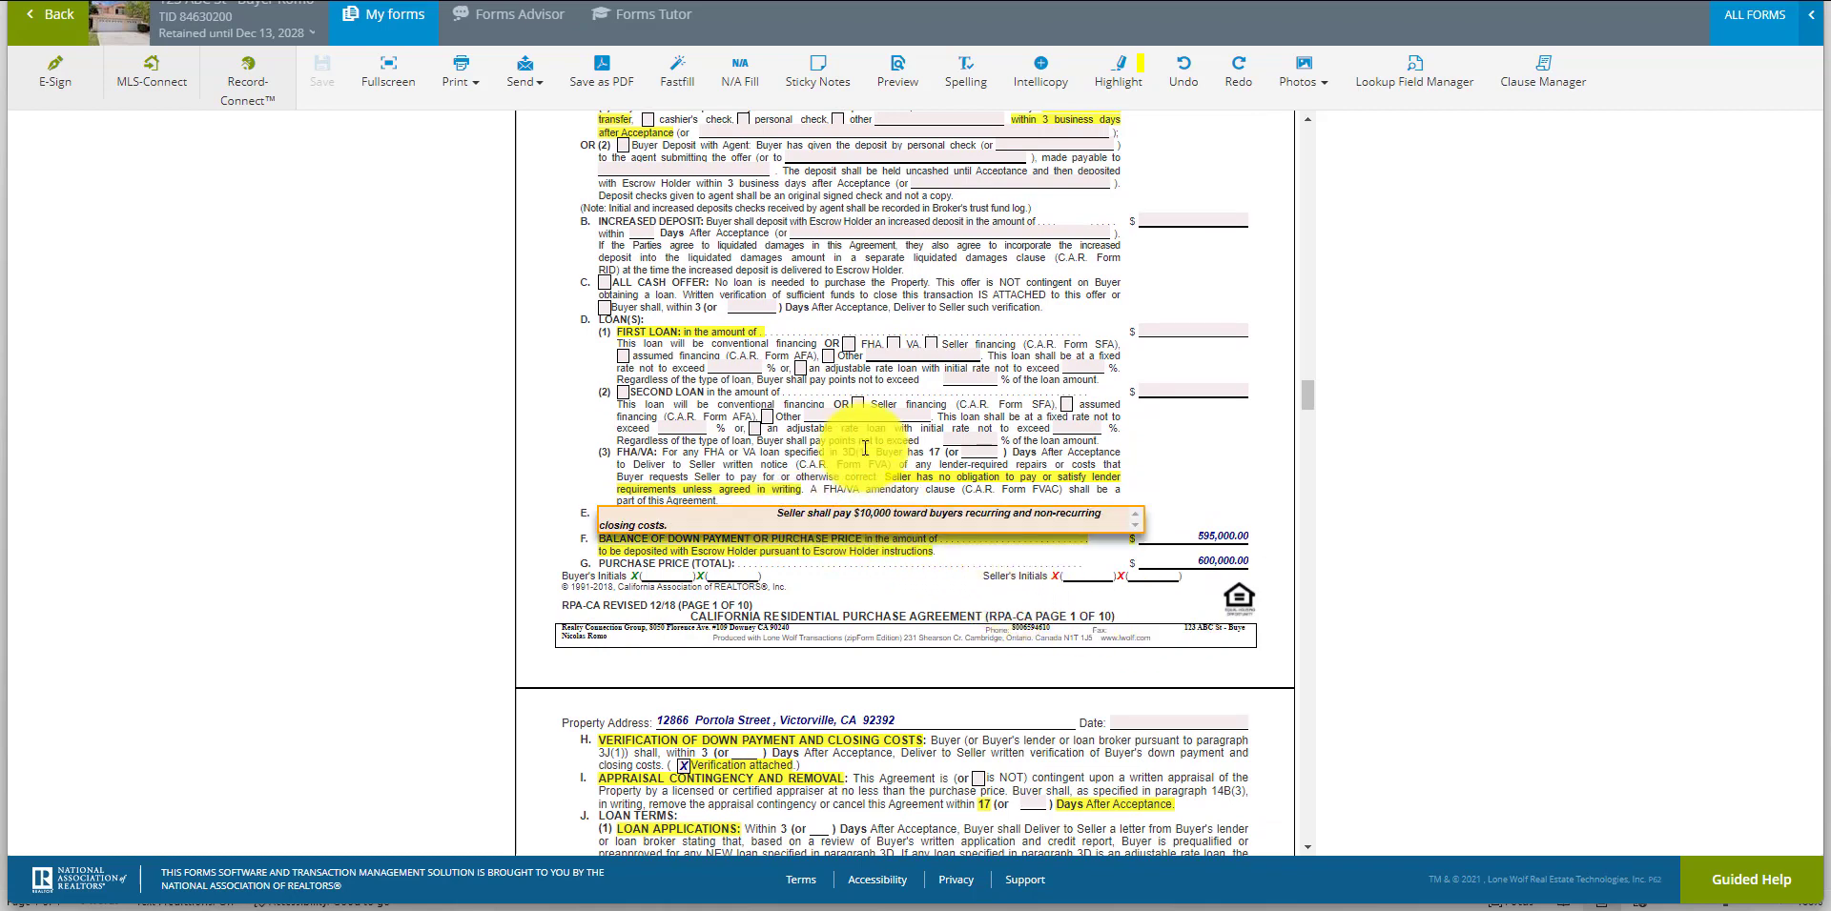
{"action": "scroll", "coordinate": [877, 514], "scroll_direction": "down", "scroll_amount": 5}
{"action": "scroll", "coordinate": [867, 515], "scroll_direction": "down", "scroll_amount": 5}
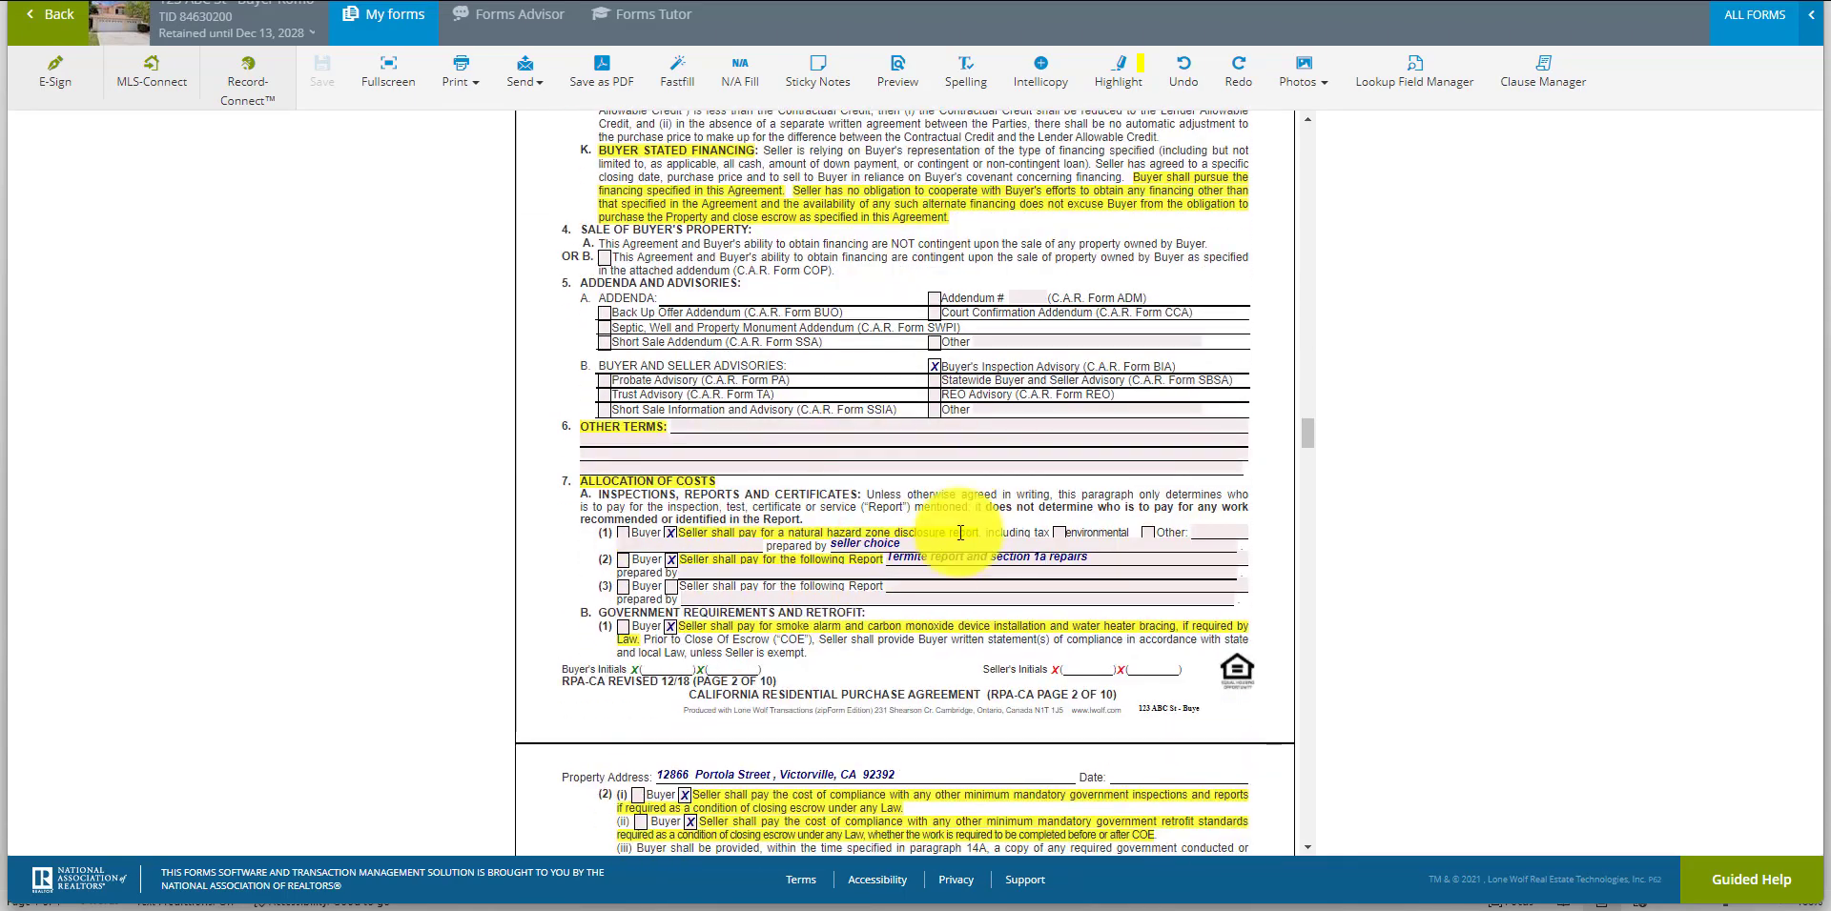
{"action": "scroll", "coordinate": [633, 613], "scroll_direction": "down", "scroll_amount": 3}
{"action": "scroll", "coordinate": [693, 551], "scroll_direction": "down", "scroll_amount": 3}
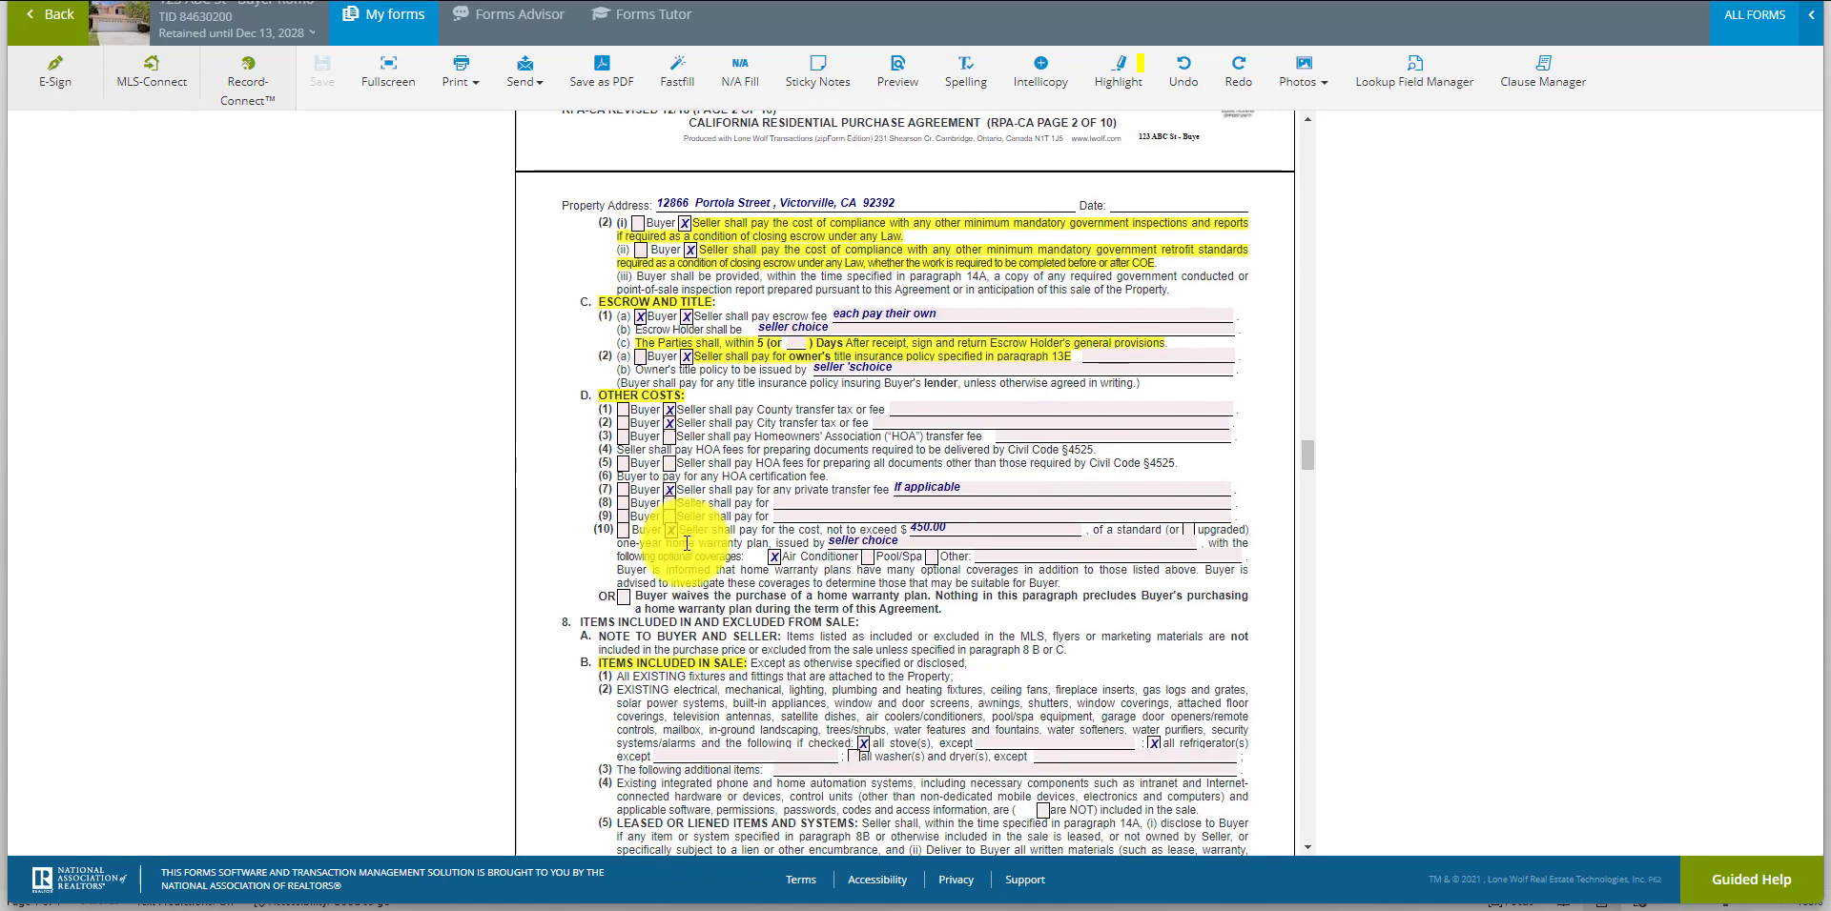
{"action": "scroll", "coordinate": [687, 544], "scroll_direction": "down", "scroll_amount": 2}
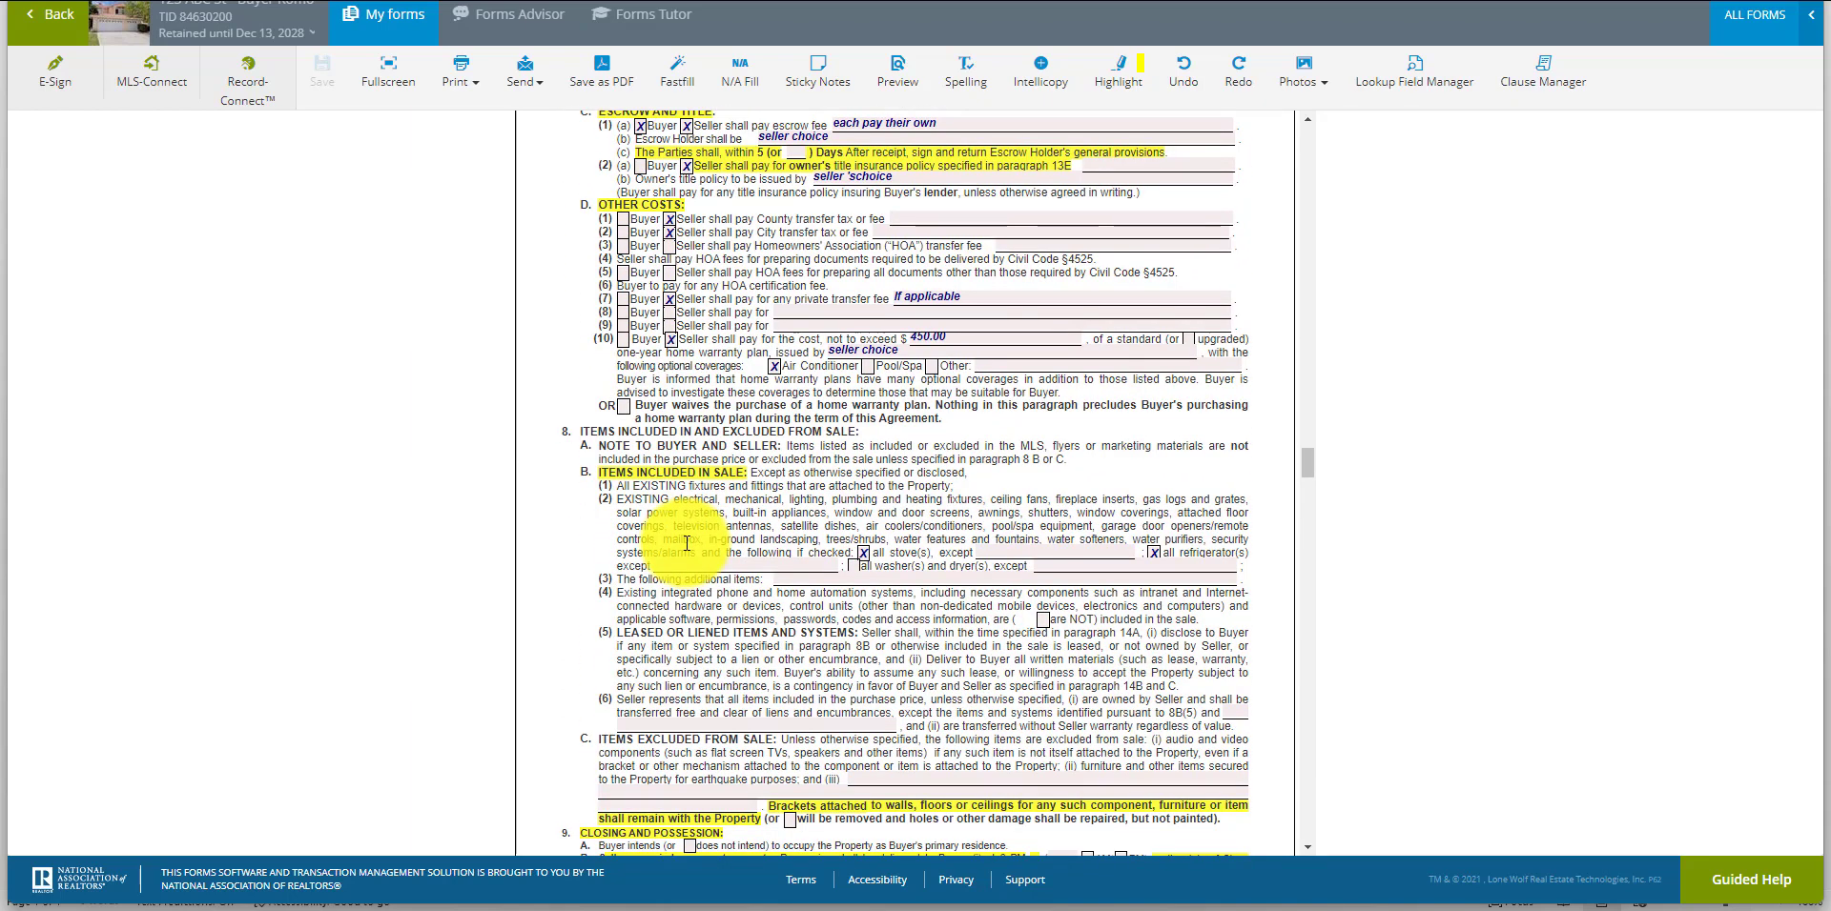
{"action": "scroll", "coordinate": [687, 544], "scroll_direction": "down", "scroll_amount": 4}
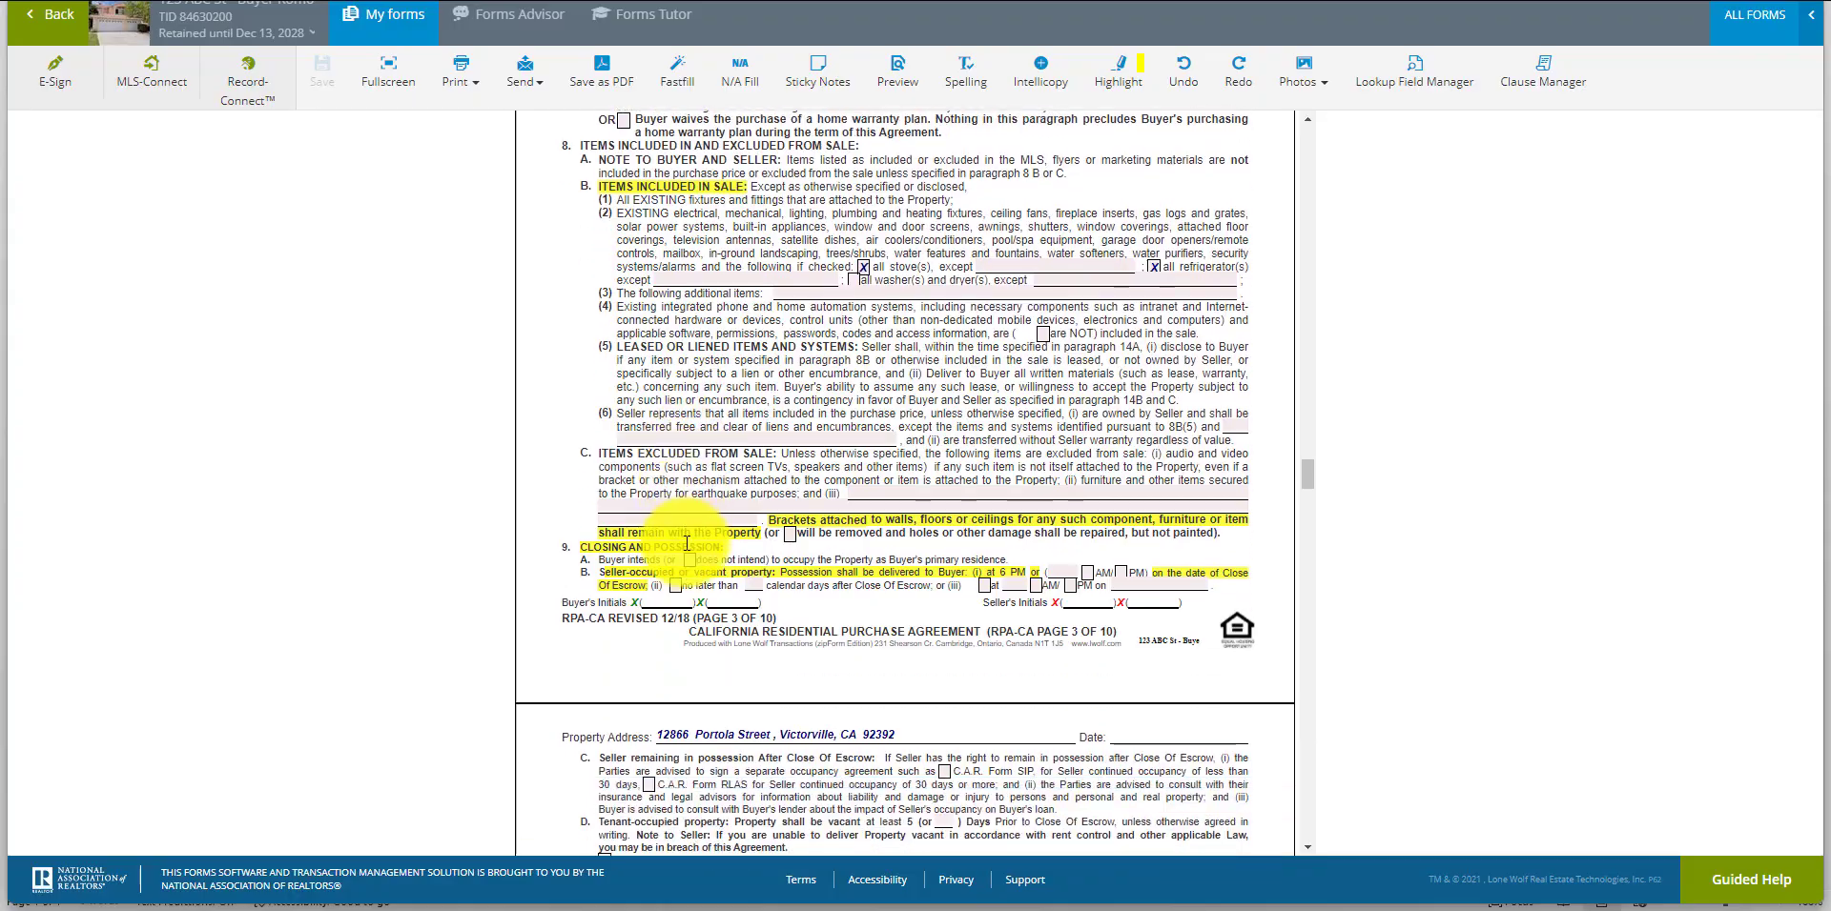
{"action": "scroll", "coordinate": [685, 542], "scroll_direction": "down", "scroll_amount": 2}
{"action": "scroll", "coordinate": [684, 541], "scroll_direction": "up", "scroll_amount": 5}
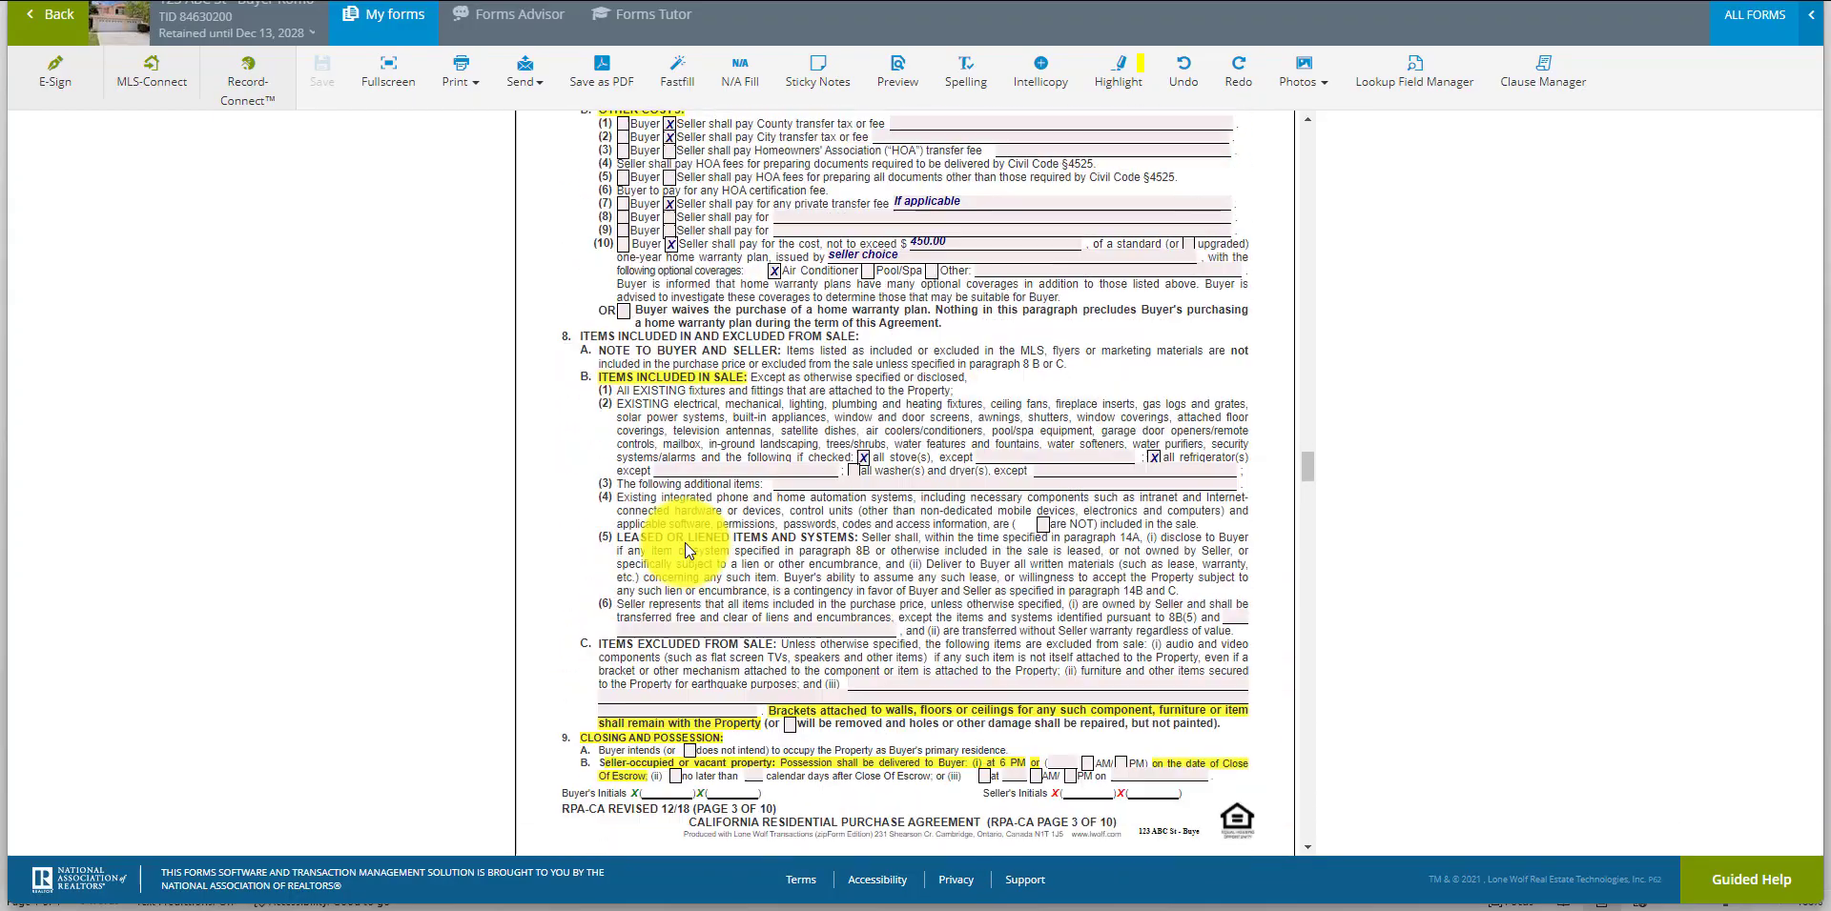
Fill in the listing agent's telephone number in the seller's brokerage details on page 10 of the purchase agreement
{"action": "scroll", "coordinate": [685, 541], "scroll_direction": "down", "scroll_amount": 12}
{"action": "scroll", "coordinate": [704, 555], "scroll_direction": "down", "scroll_amount": 20}
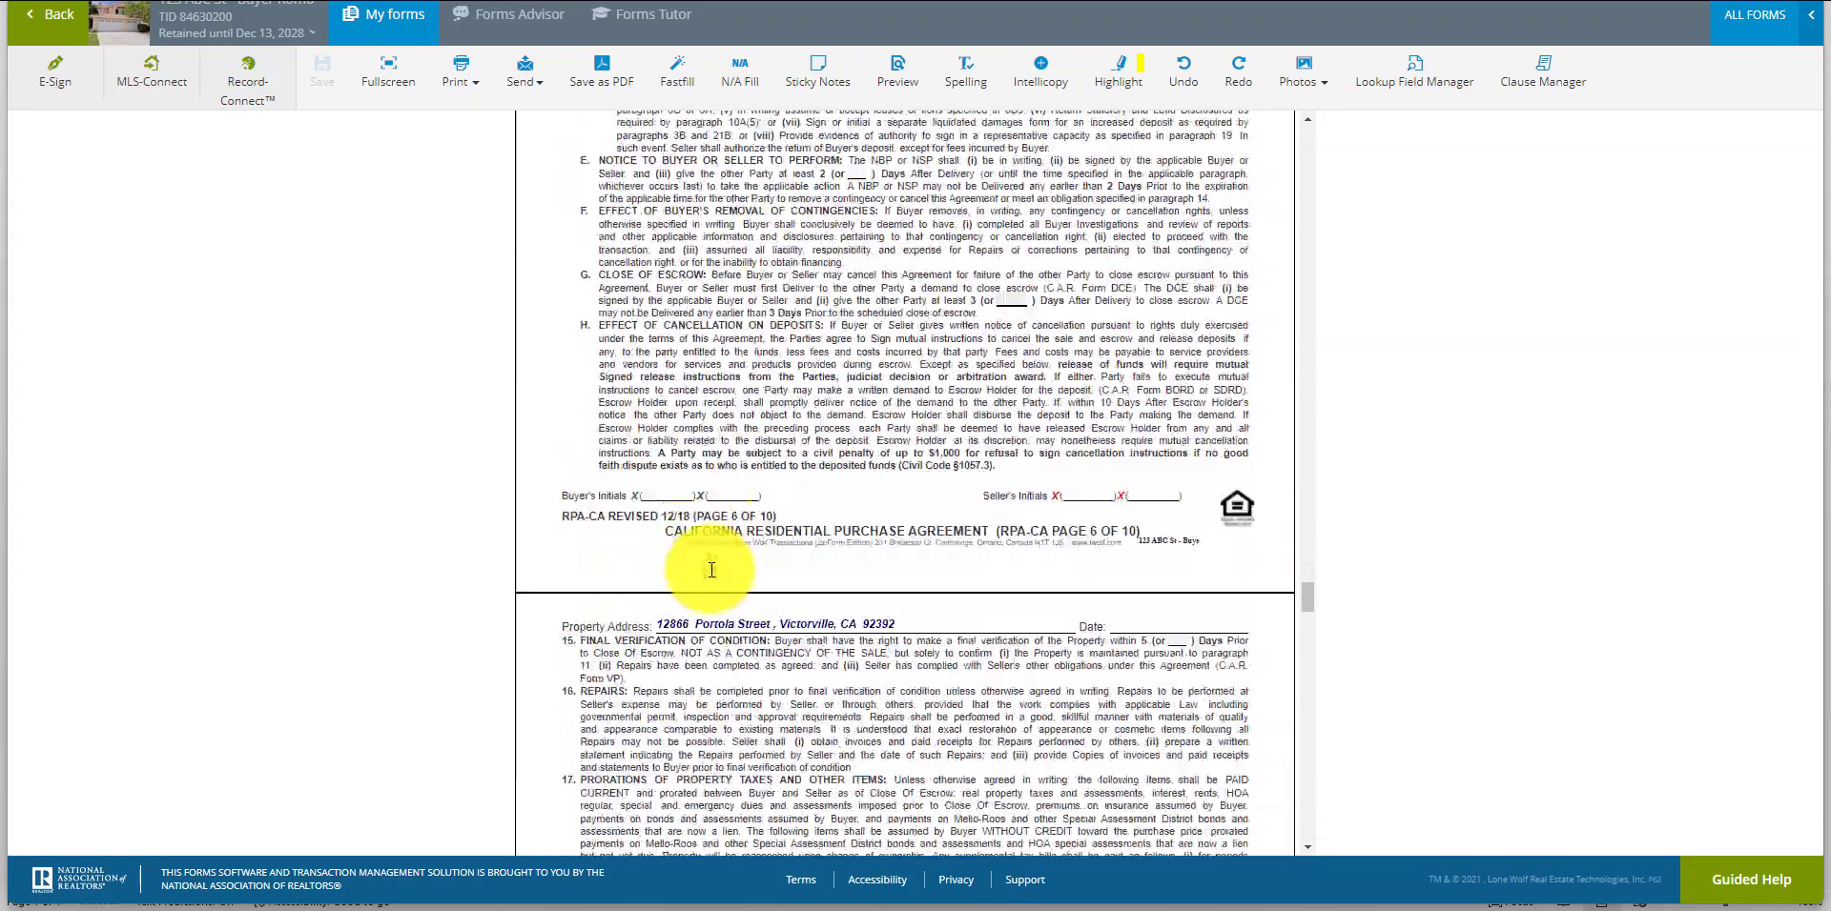
{"action": "scroll", "coordinate": [711, 572], "scroll_direction": "up", "scroll_amount": 1}
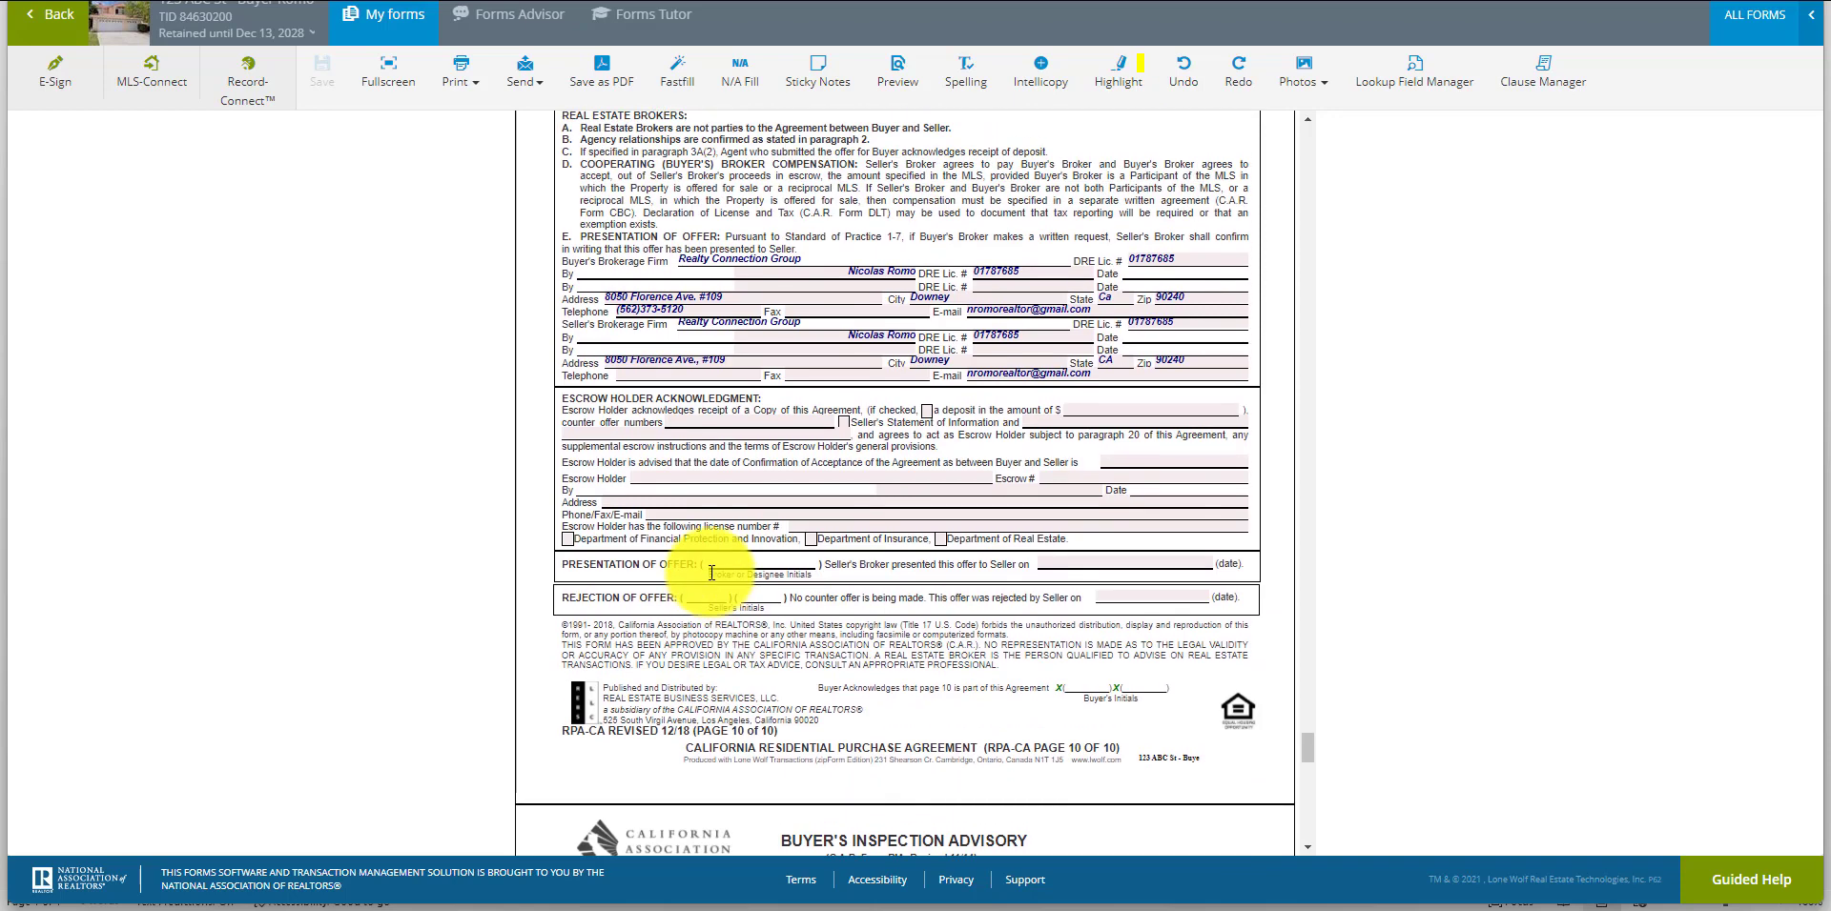
{"action": "scroll", "coordinate": [711, 572], "scroll_direction": "up", "scroll_amount": 1}
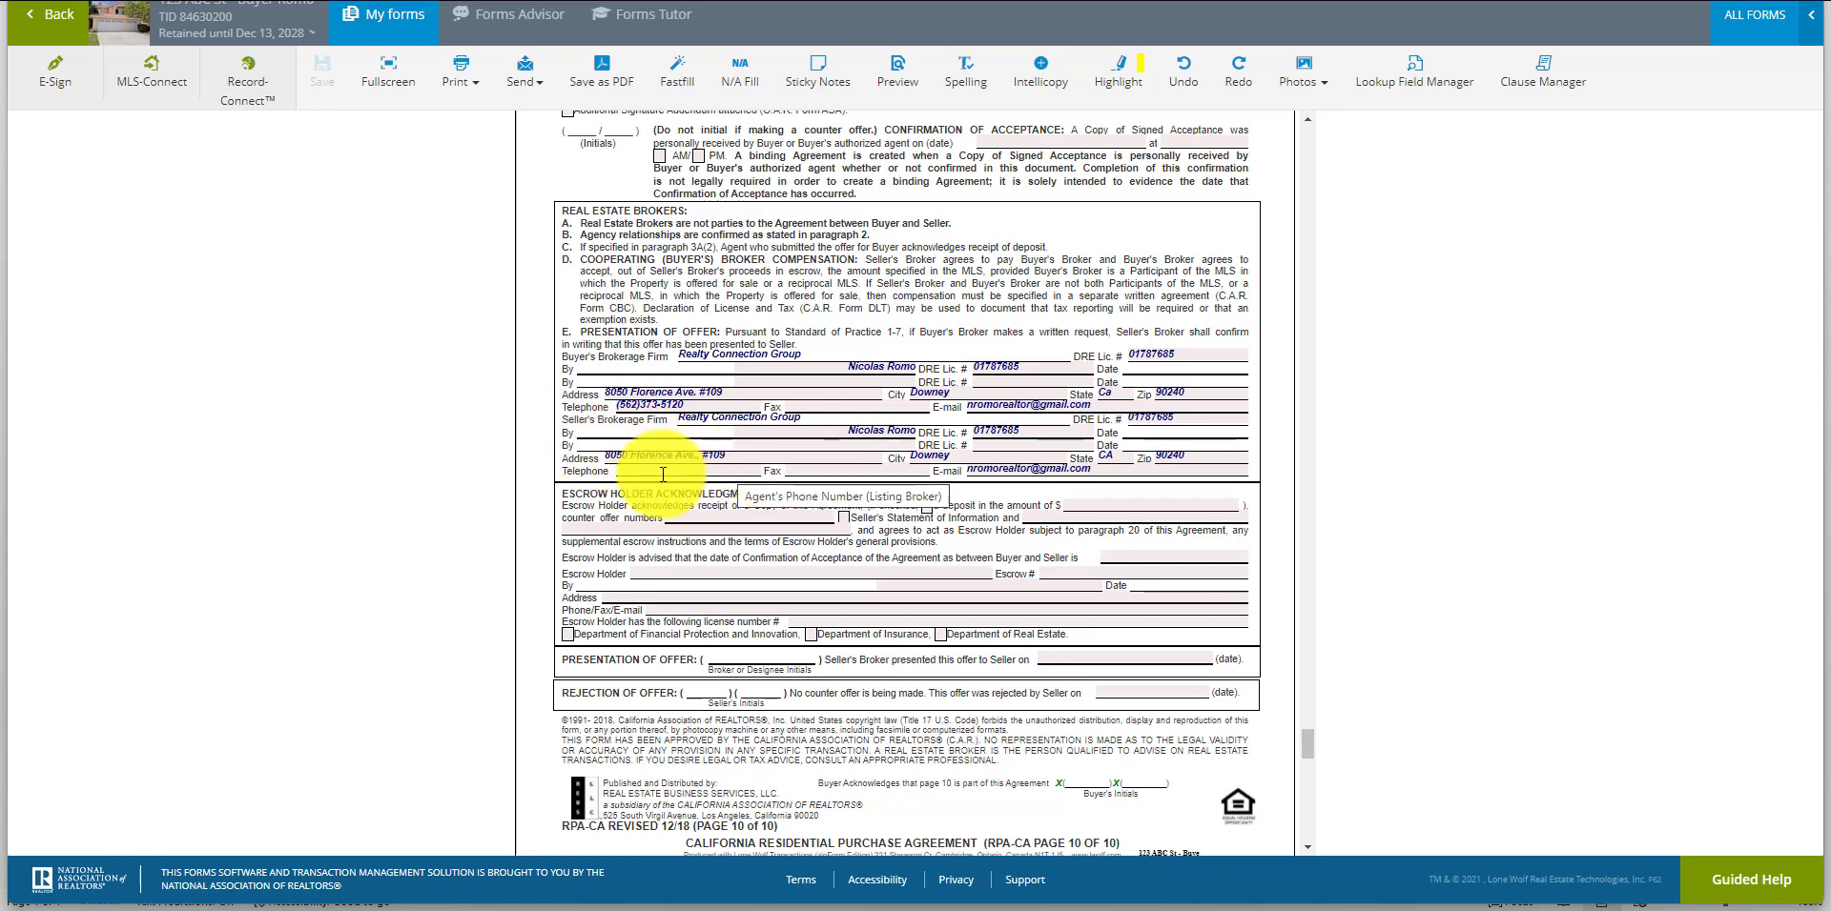
{"action": "left_click", "coordinate": [634, 471]}
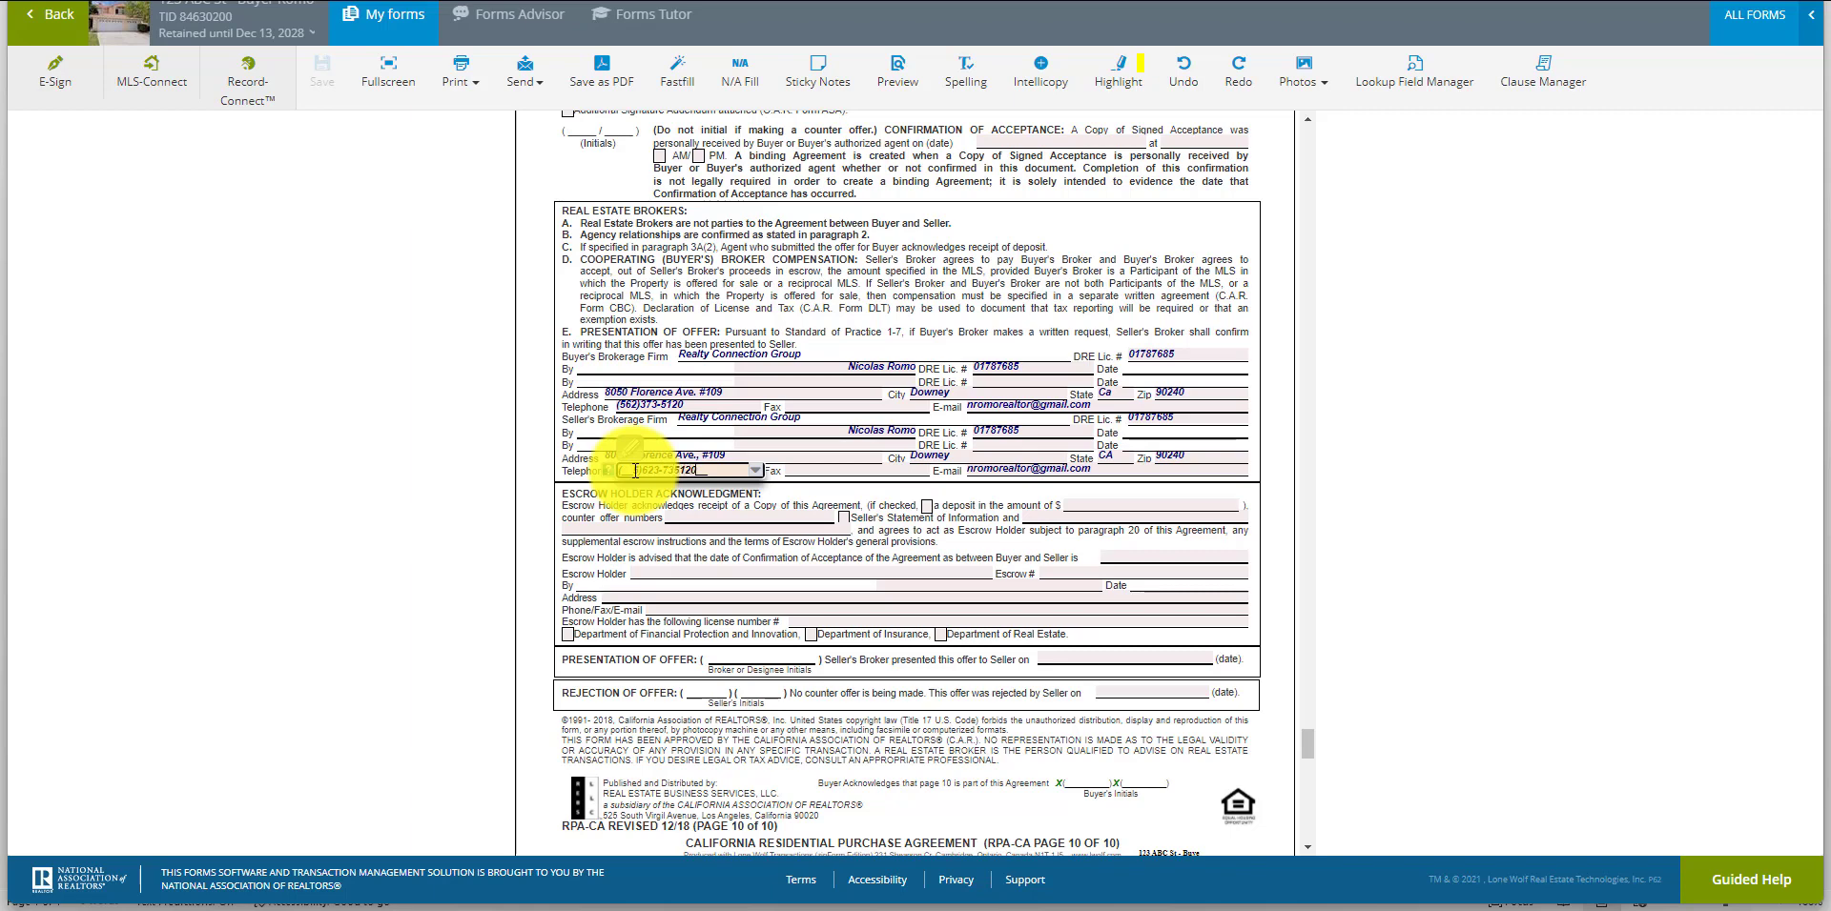
{"action": "left_click", "coordinate": [506, 541]}
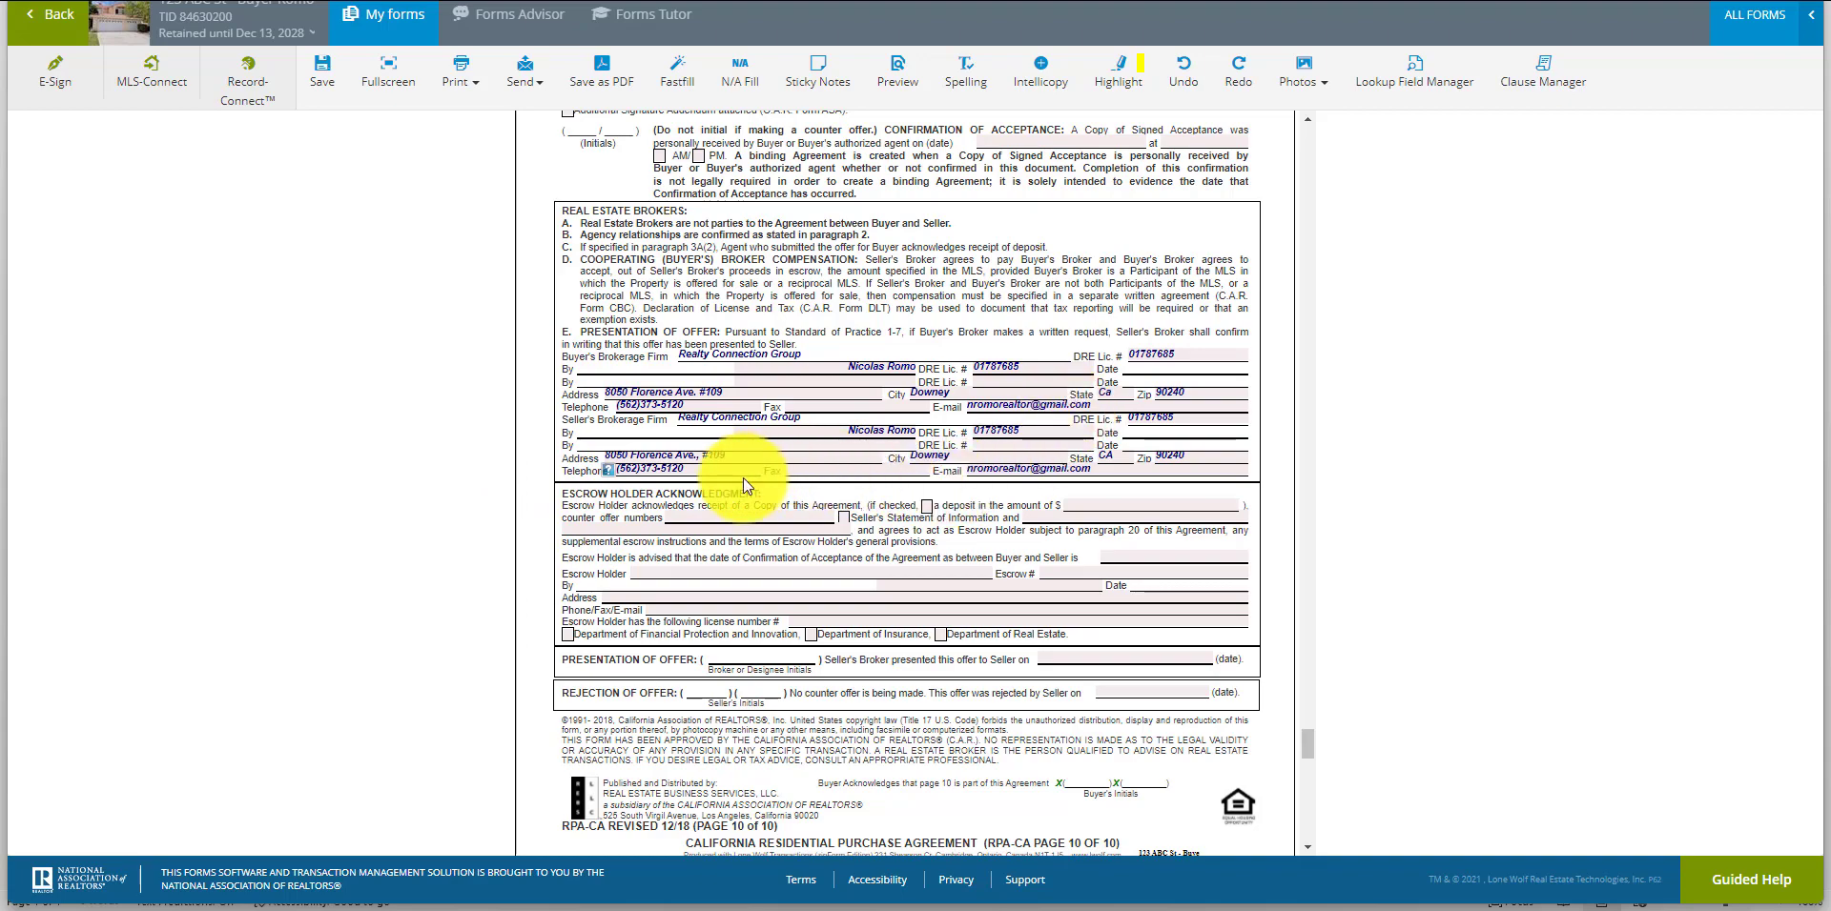
Set the purchase agreement's Date Prepared to 12/13/2021 on its first page and save the form
{"action": "scroll", "coordinate": [961, 490], "scroll_direction": "up", "scroll_amount": 4}
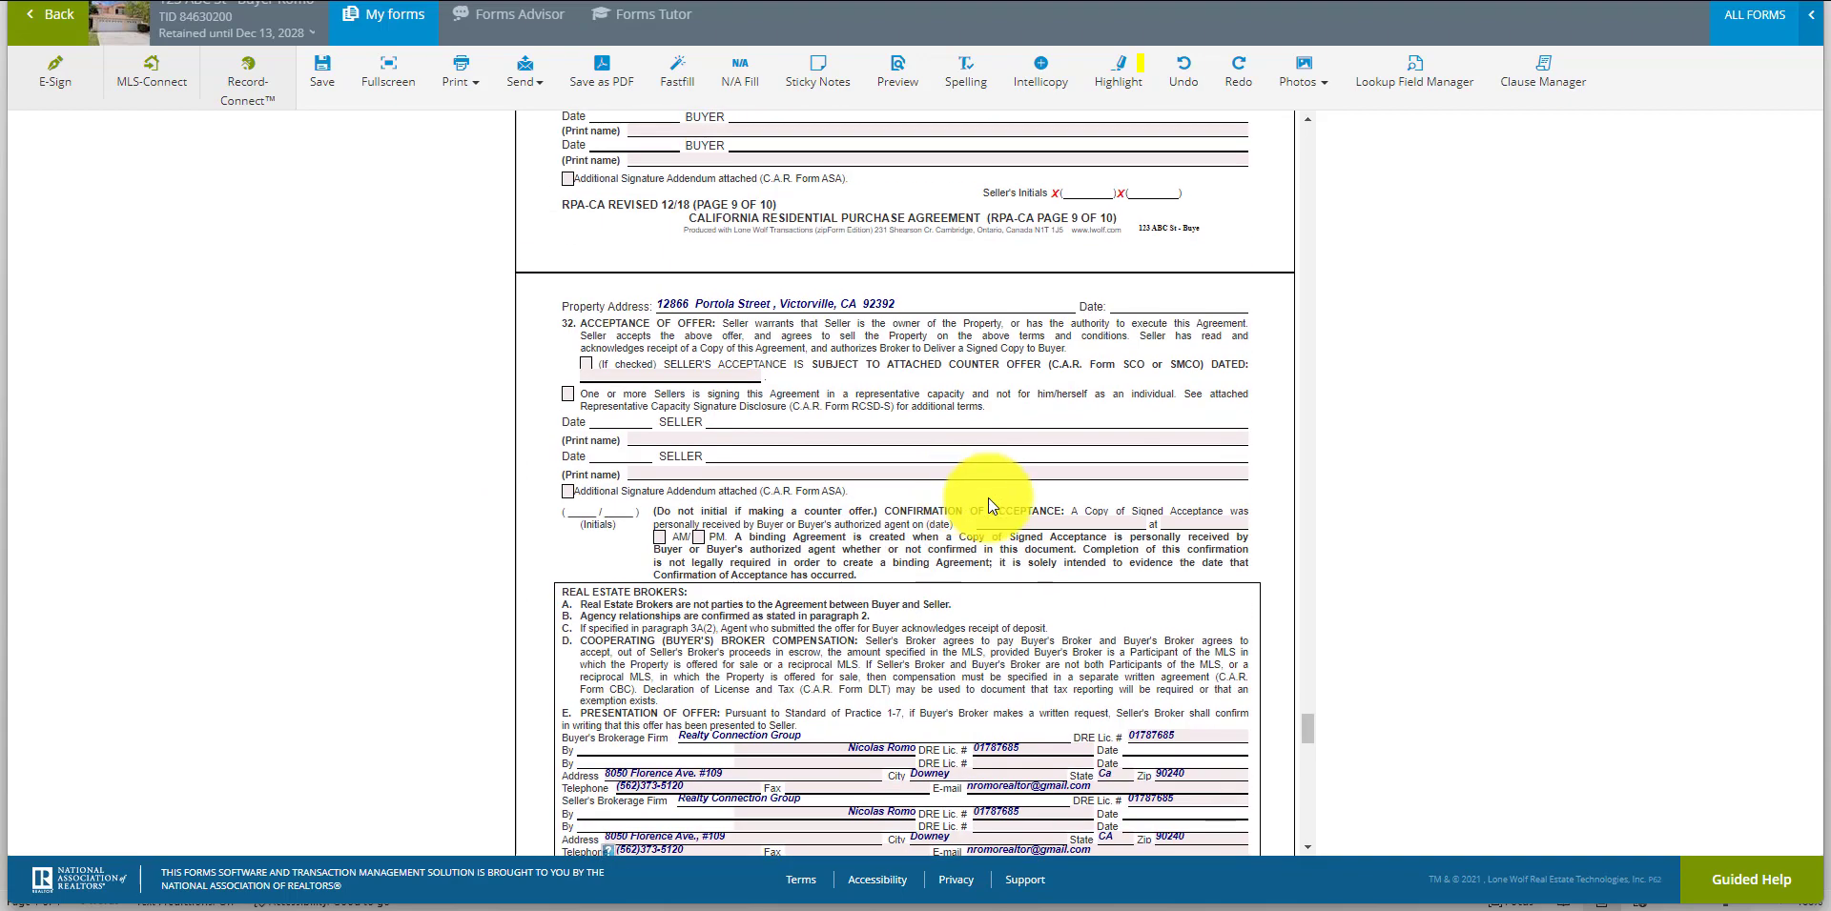
{"action": "left_click_drag", "start_coordinate": [1306, 730], "coordinate": [1302, 363]}
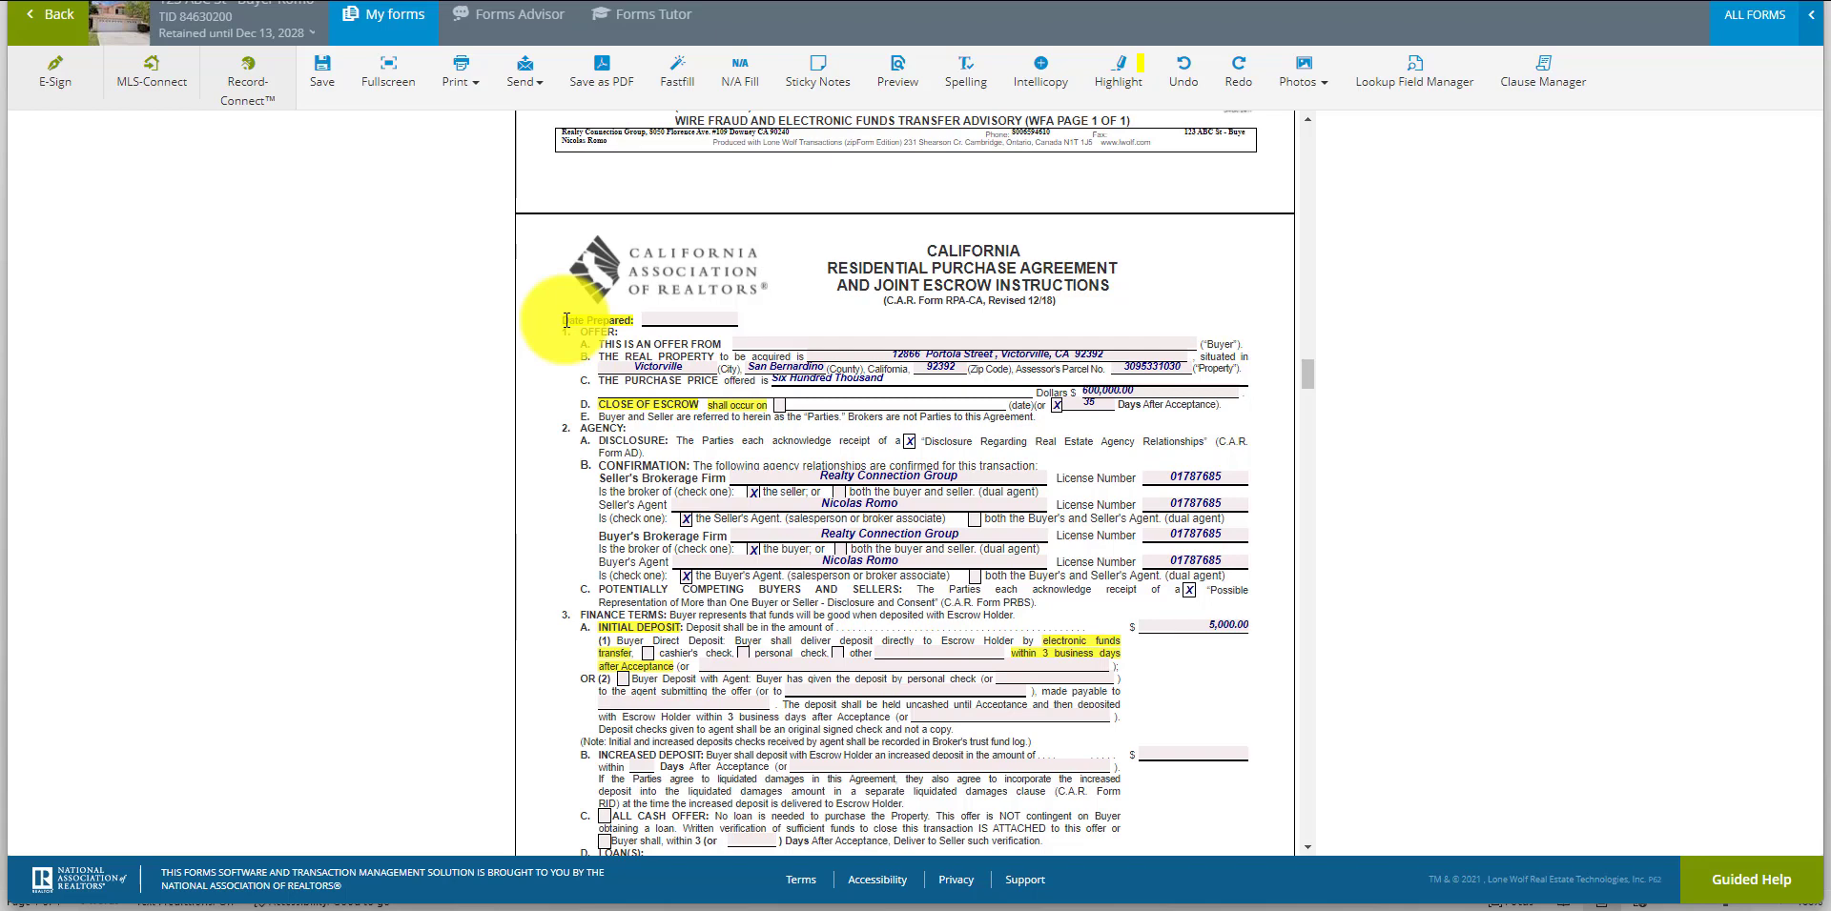
{"action": "left_click", "coordinate": [678, 323]}
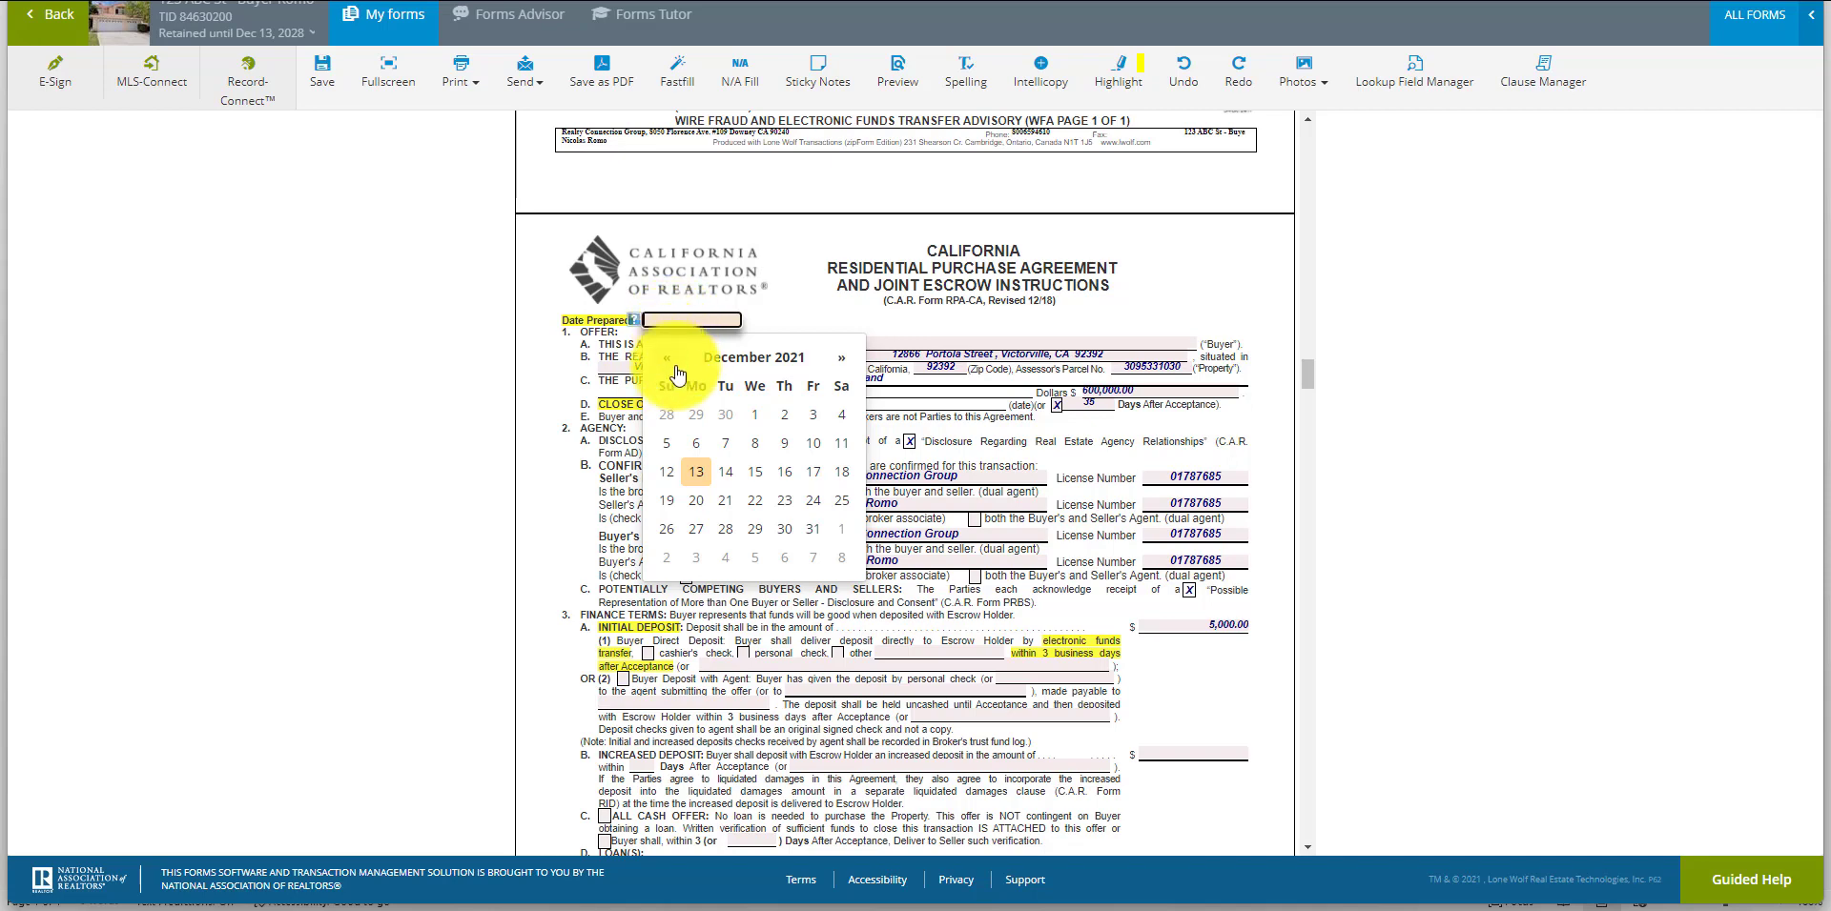
{"action": "left_click", "coordinate": [701, 487]}
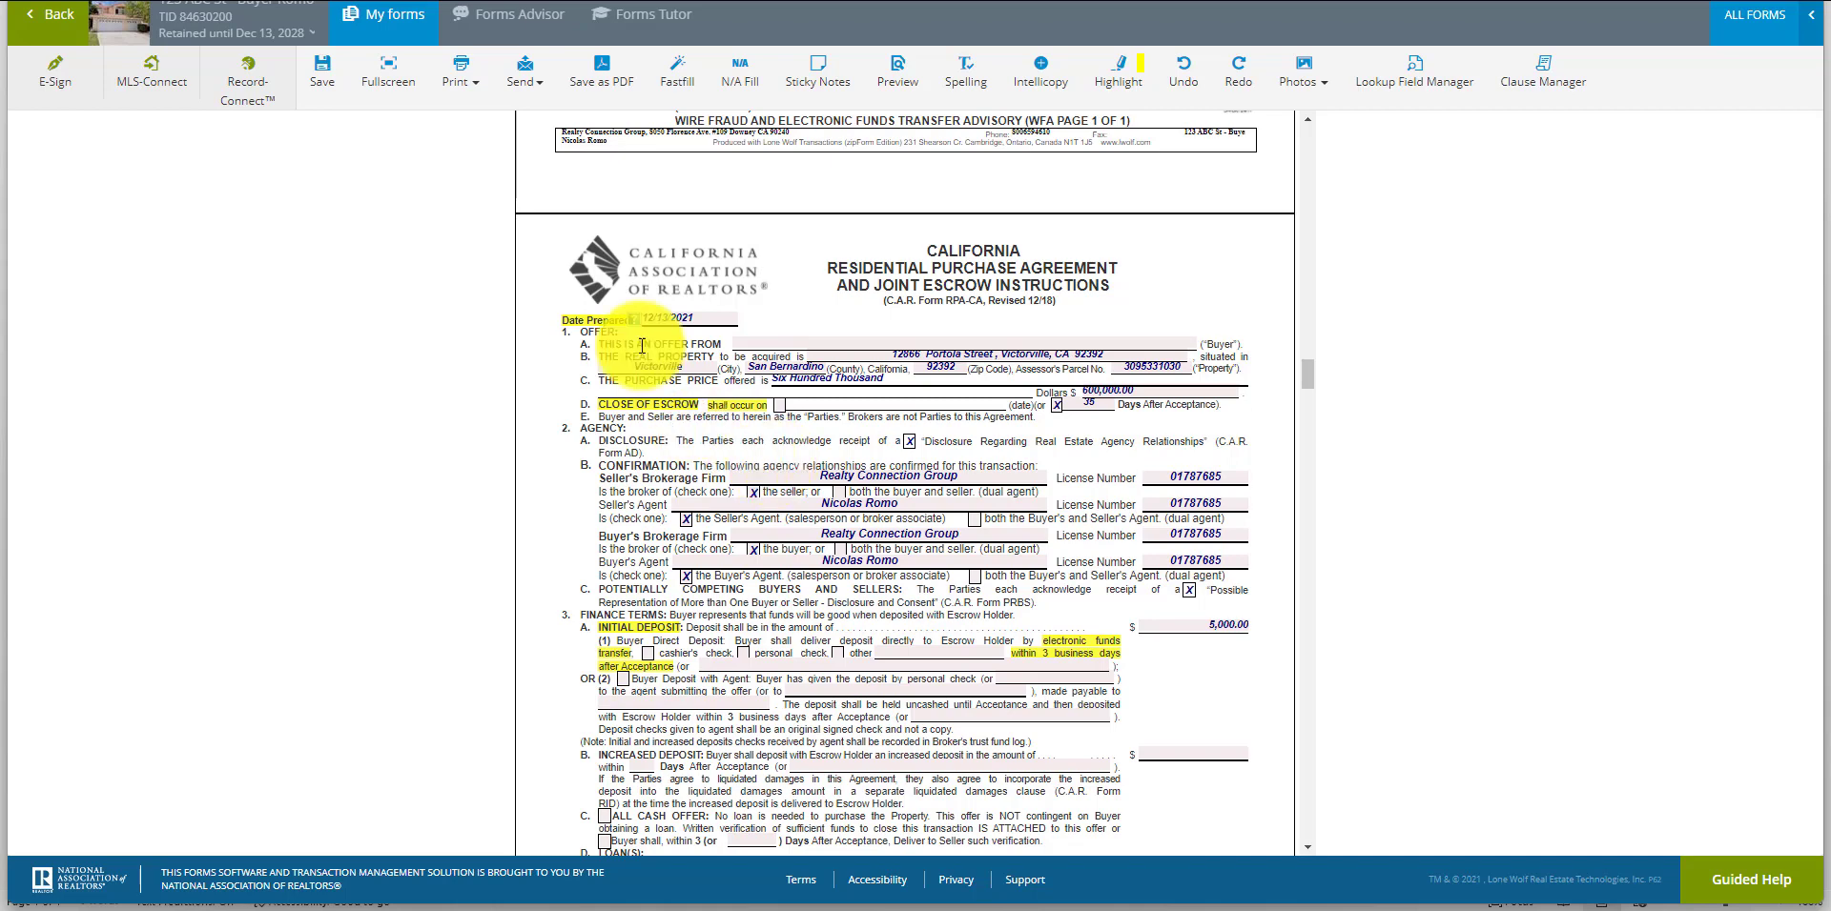
{"action": "left_click", "coordinate": [322, 68]}
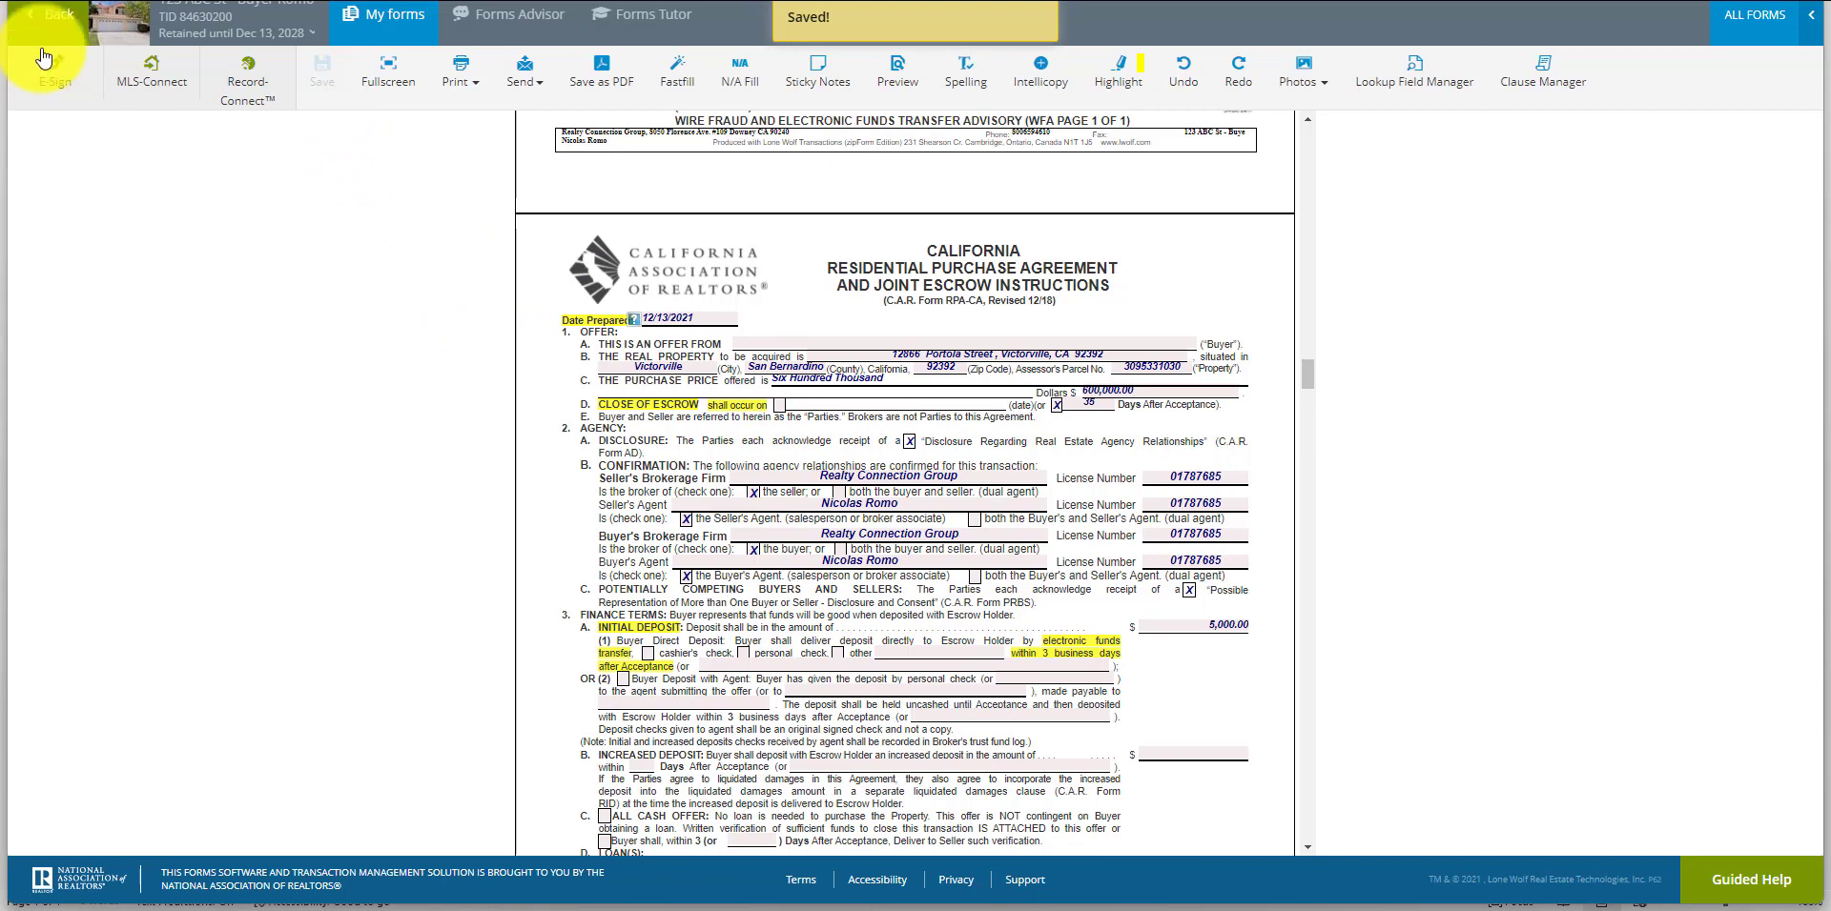
Return to the transaction's documents and open Addendum No #1 (ADM-1) from the Addendums folder
{"action": "left_click", "coordinate": [29, 23]}
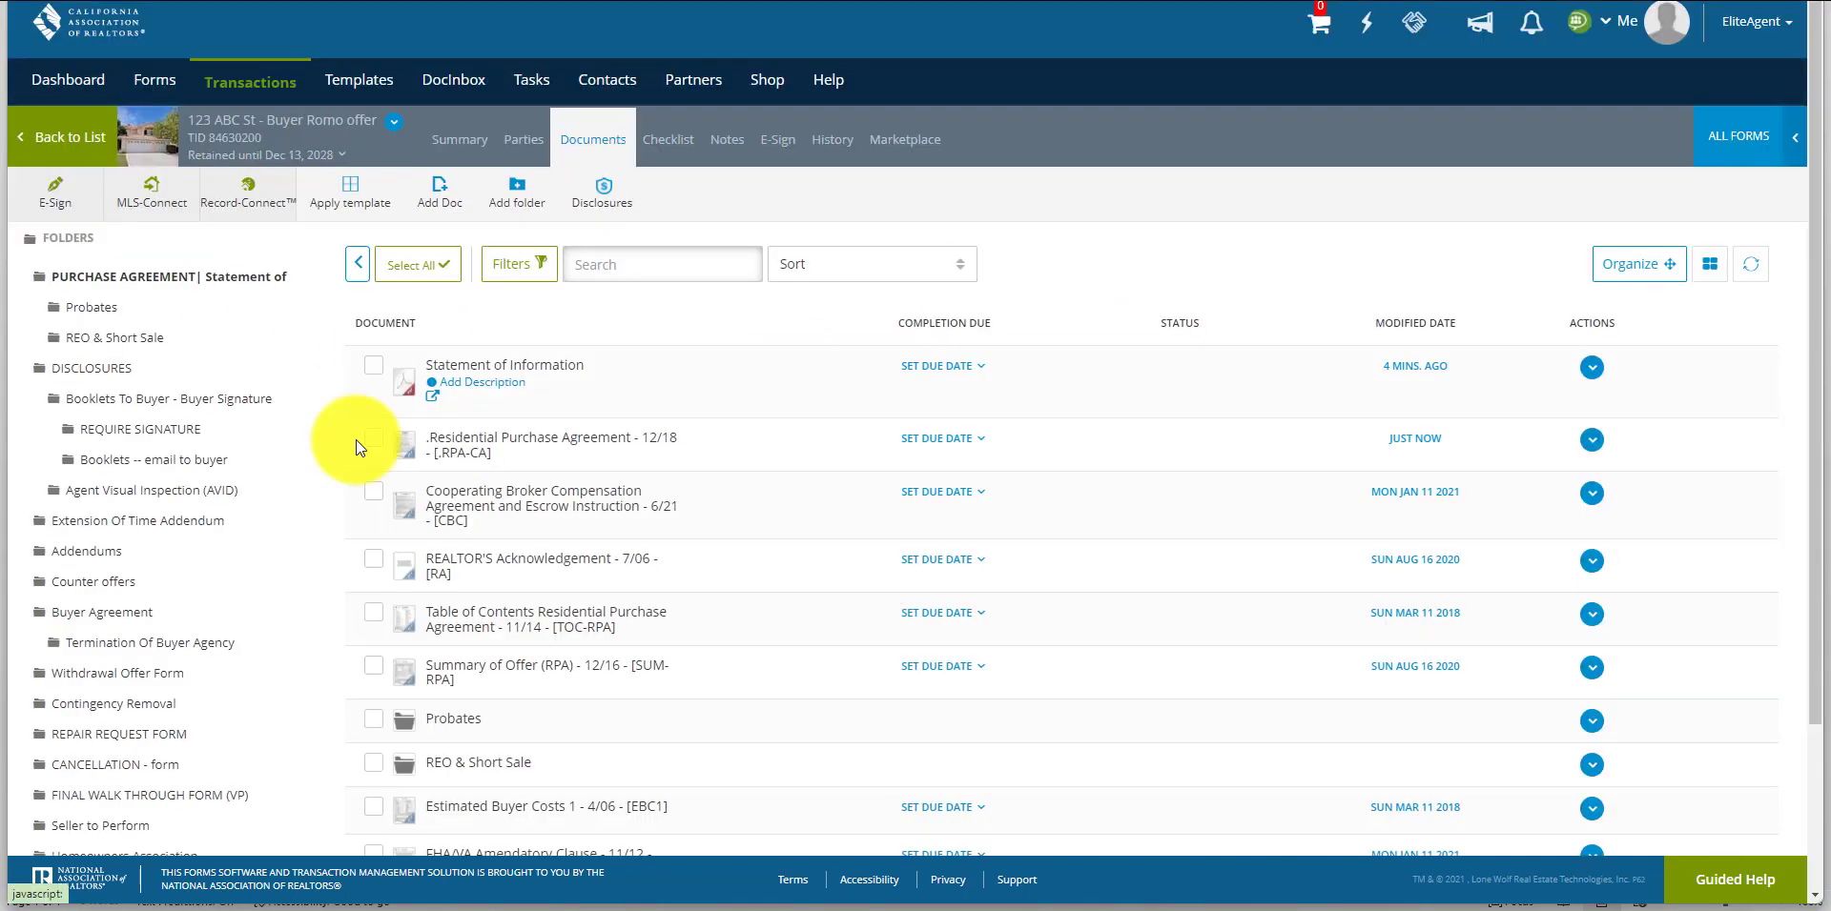
{"action": "scroll", "coordinate": [533, 491], "scroll_direction": "down", "scroll_amount": 1}
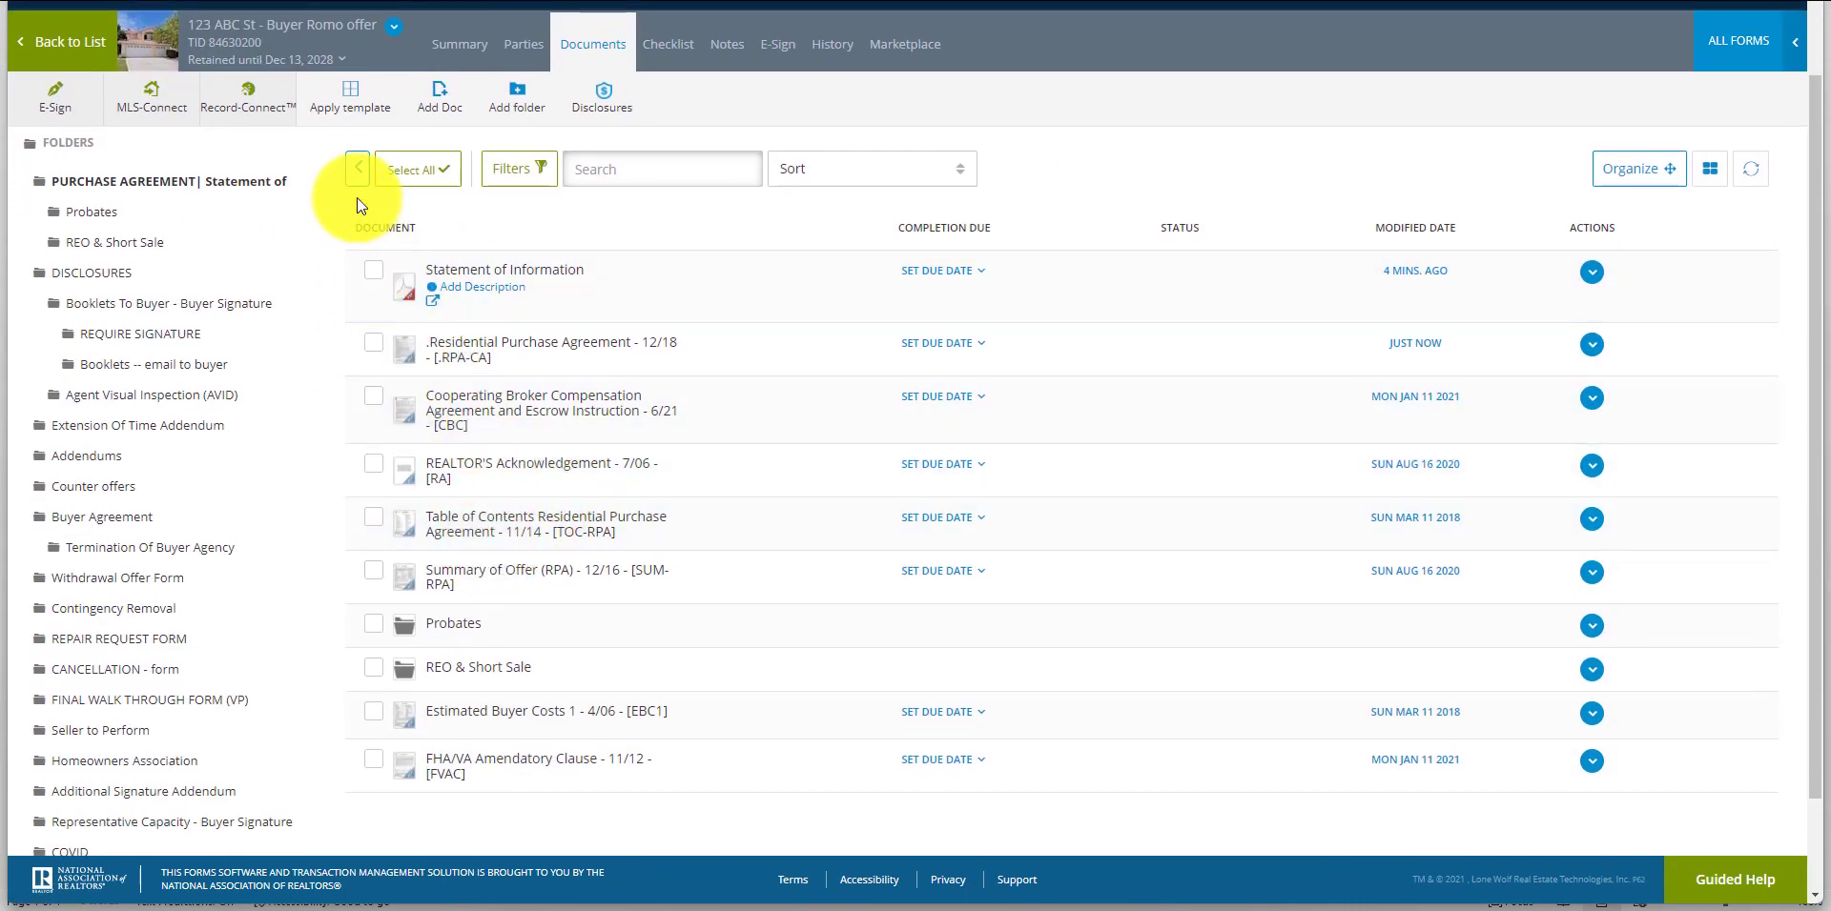
{"action": "left_click", "coordinate": [358, 170]}
{"action": "left_click", "coordinate": [467, 422]}
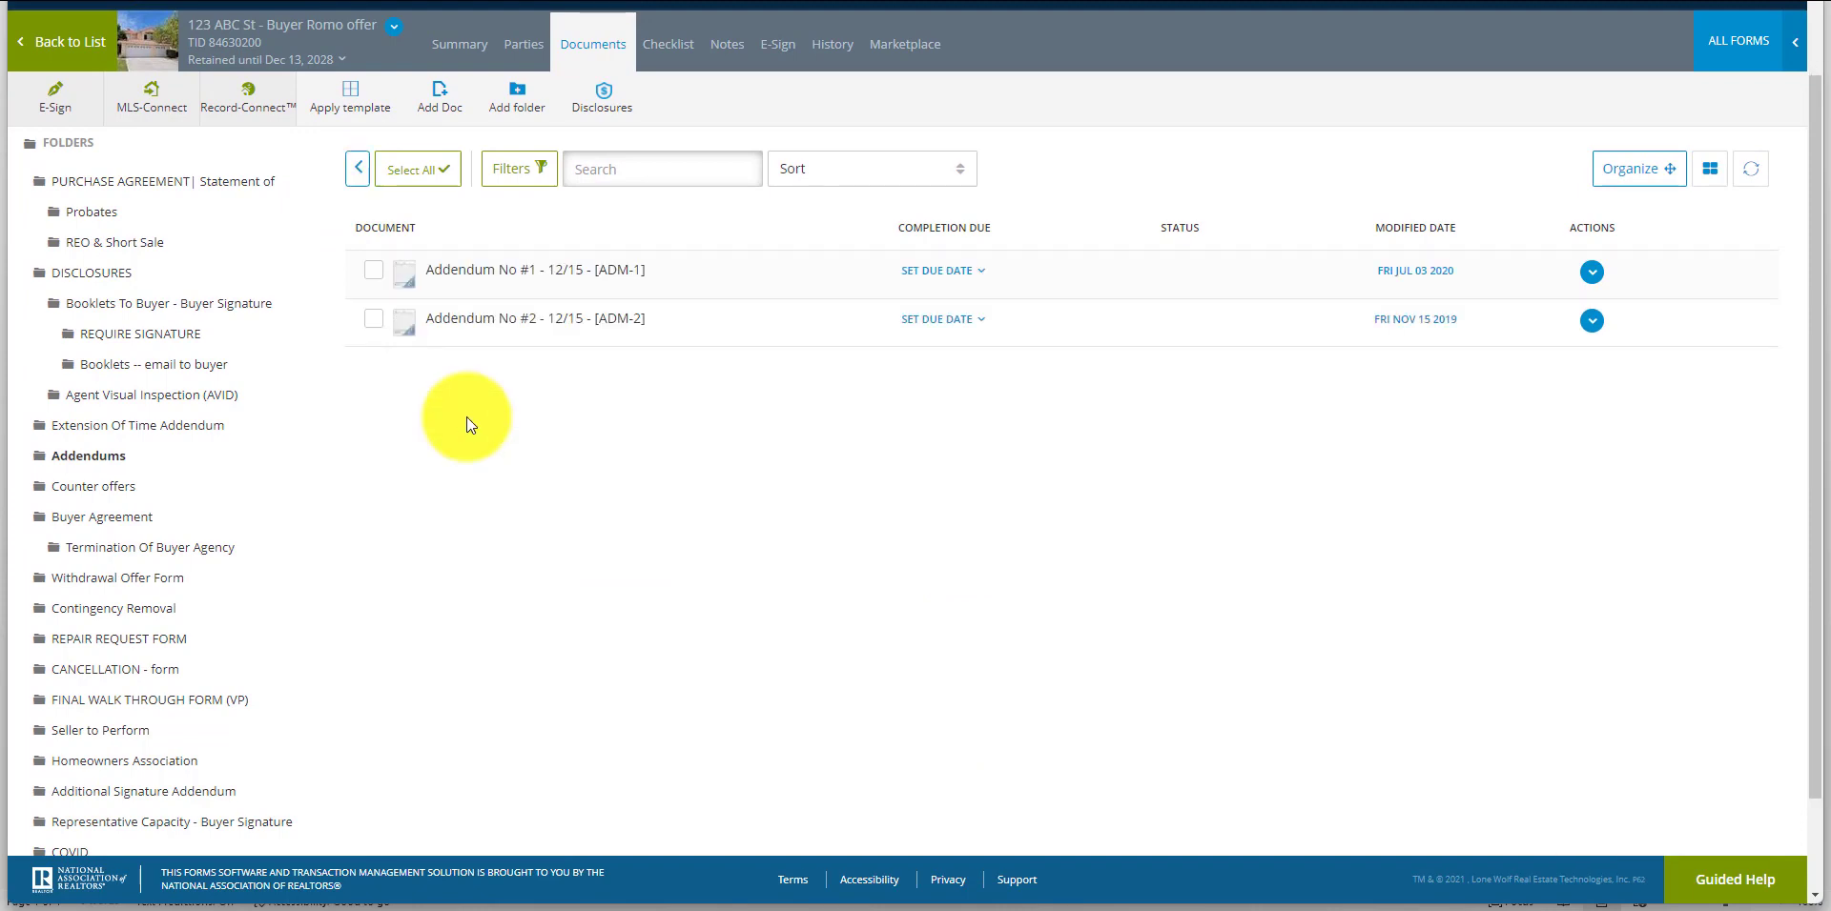
{"action": "left_click", "coordinate": [492, 279]}
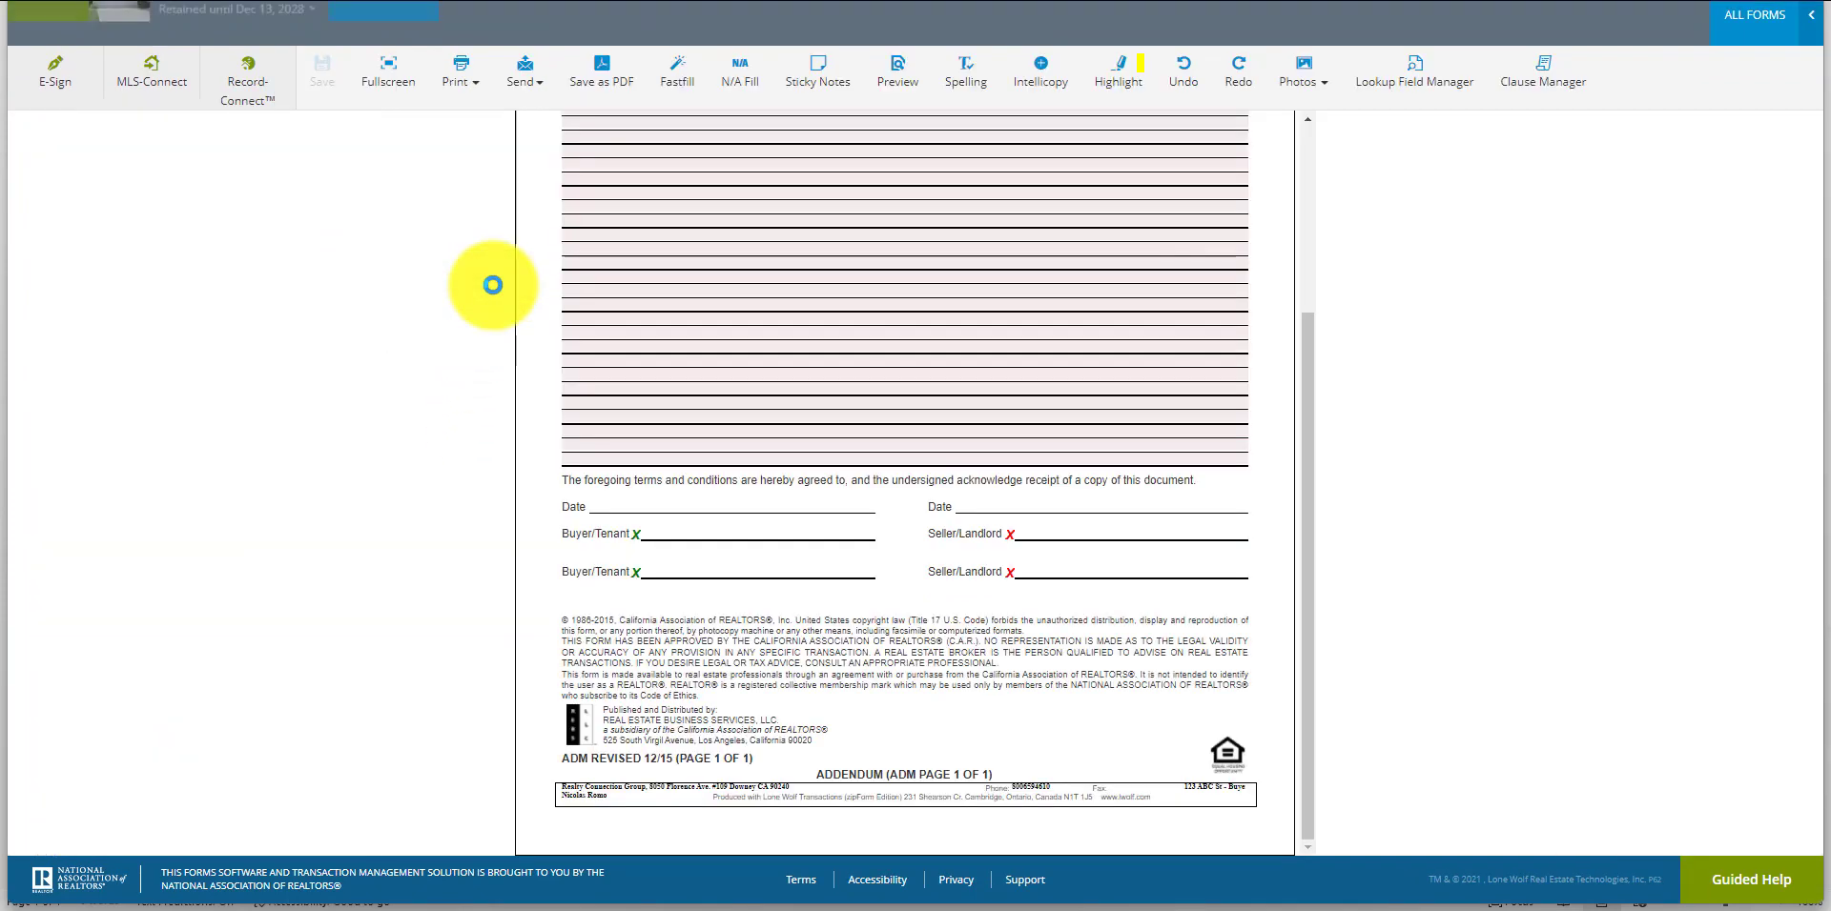
Number the addendum One, mark it as part of the Purchase Agreement, and date it December 13, 2021
{"action": "scroll", "coordinate": [778, 633], "scroll_direction": "up", "scroll_amount": 3}
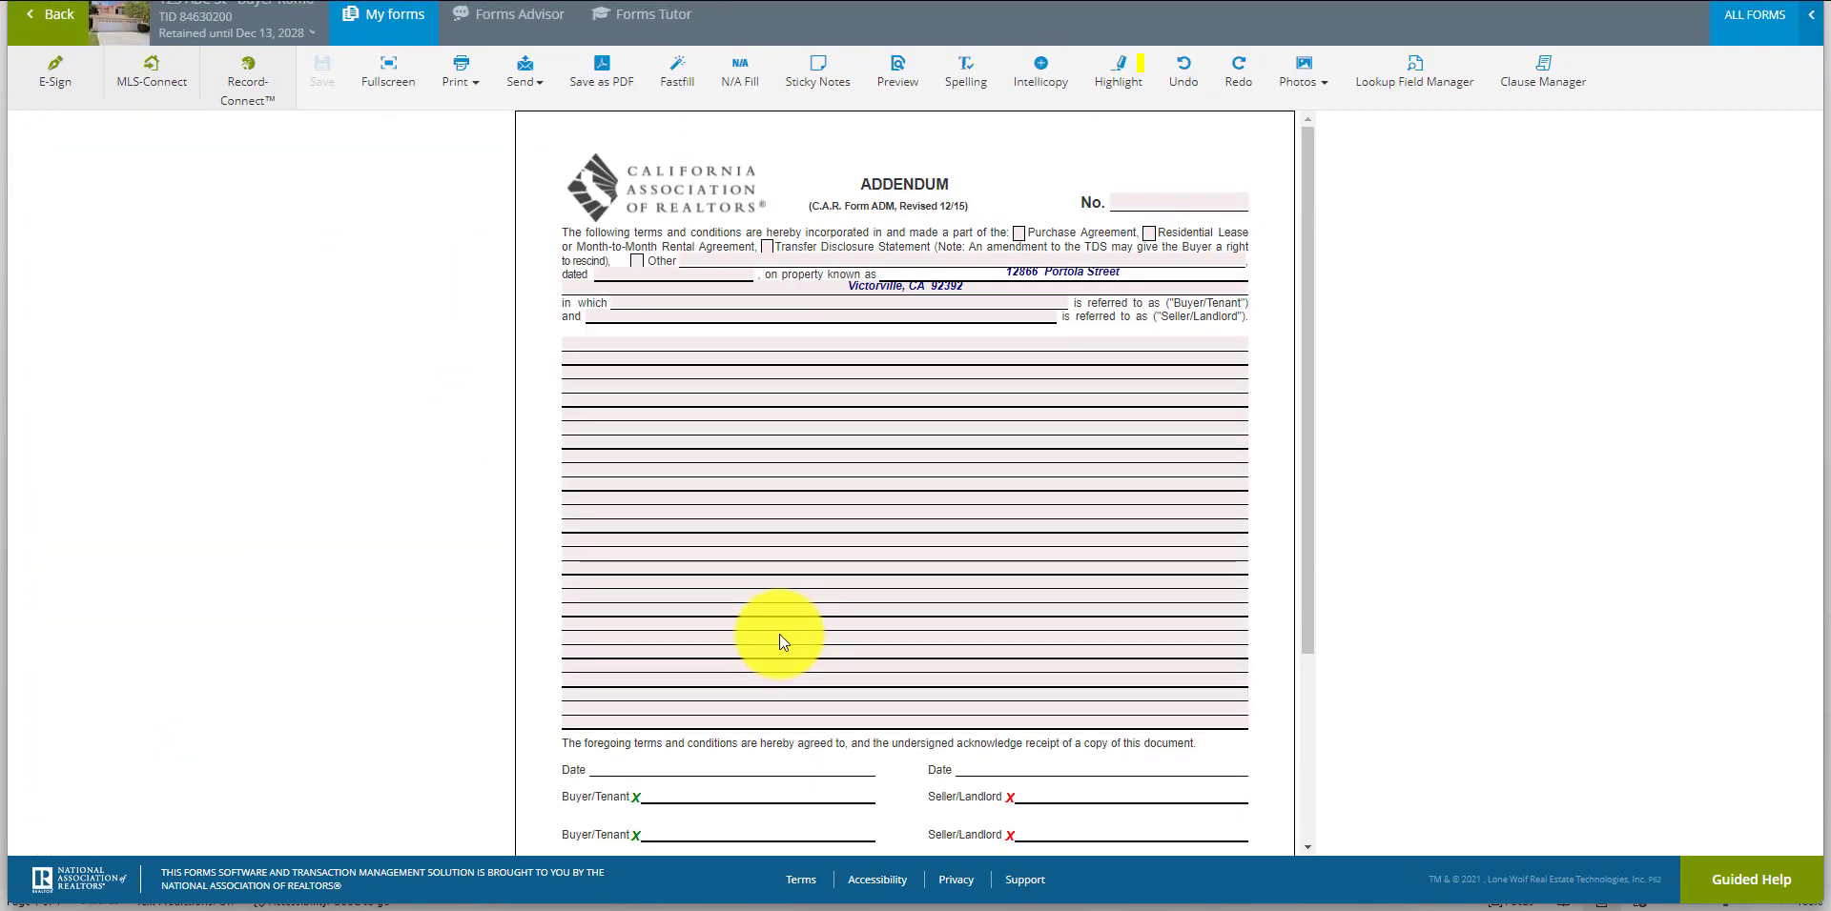
{"action": "left_click", "coordinate": [1168, 200]}
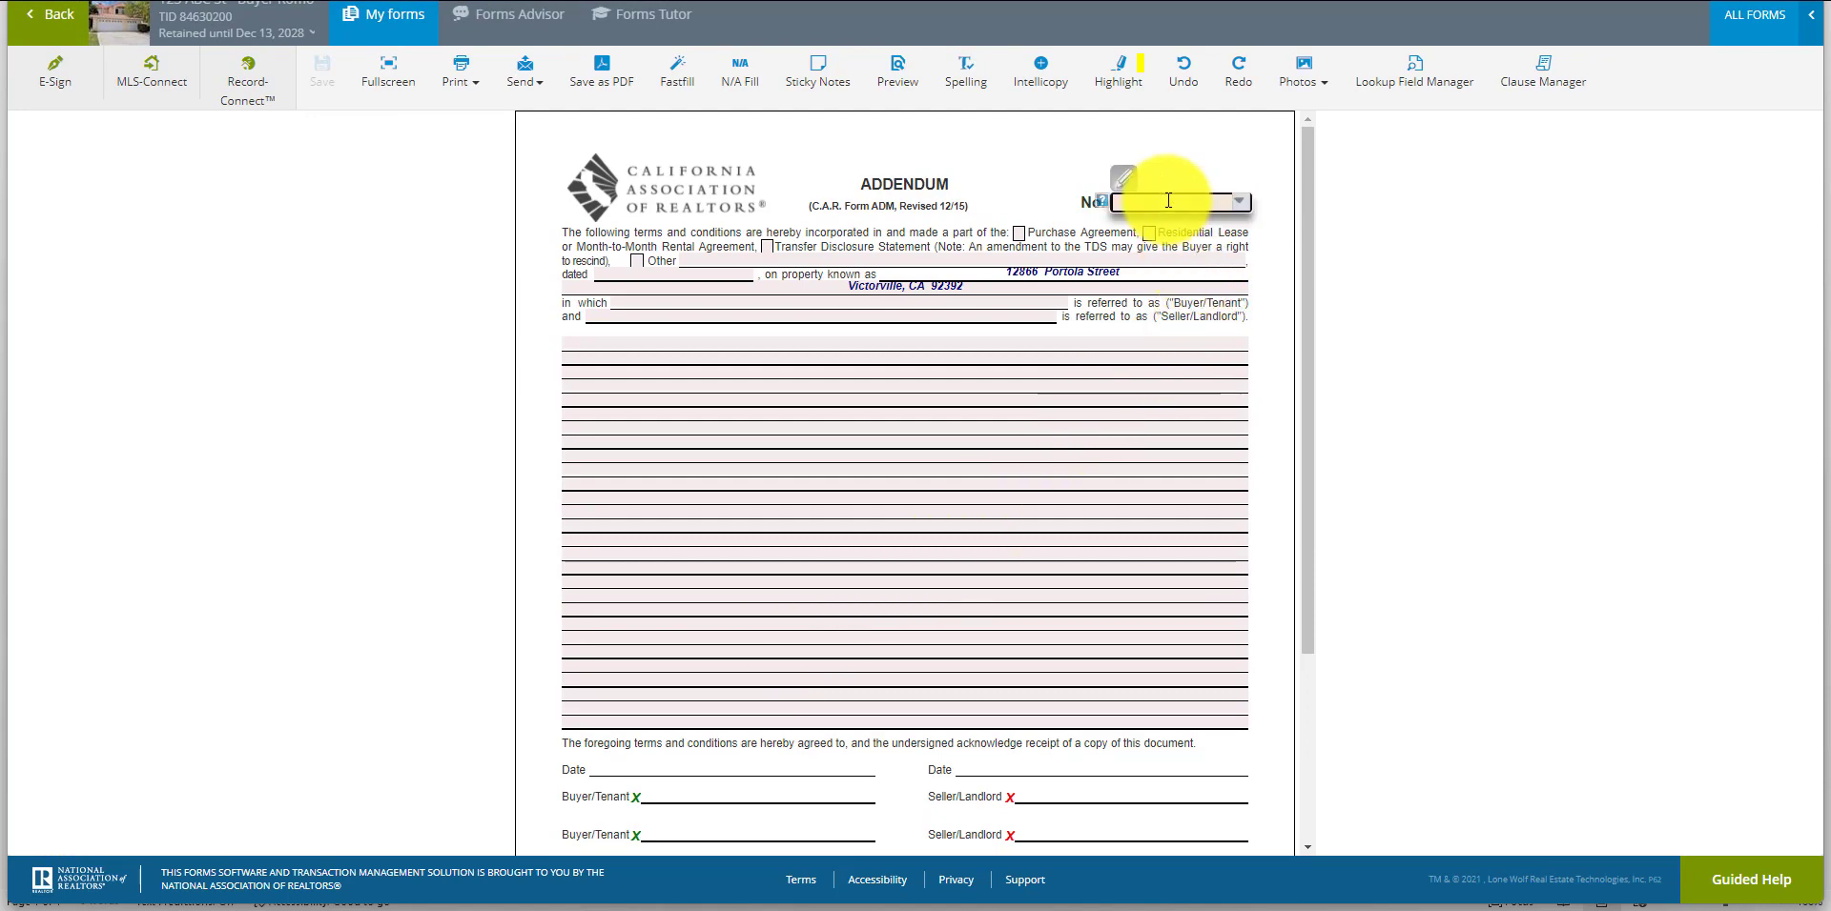
{"action": "type", "text": "One"}
{"action": "left_click", "coordinate": [1102, 183]}
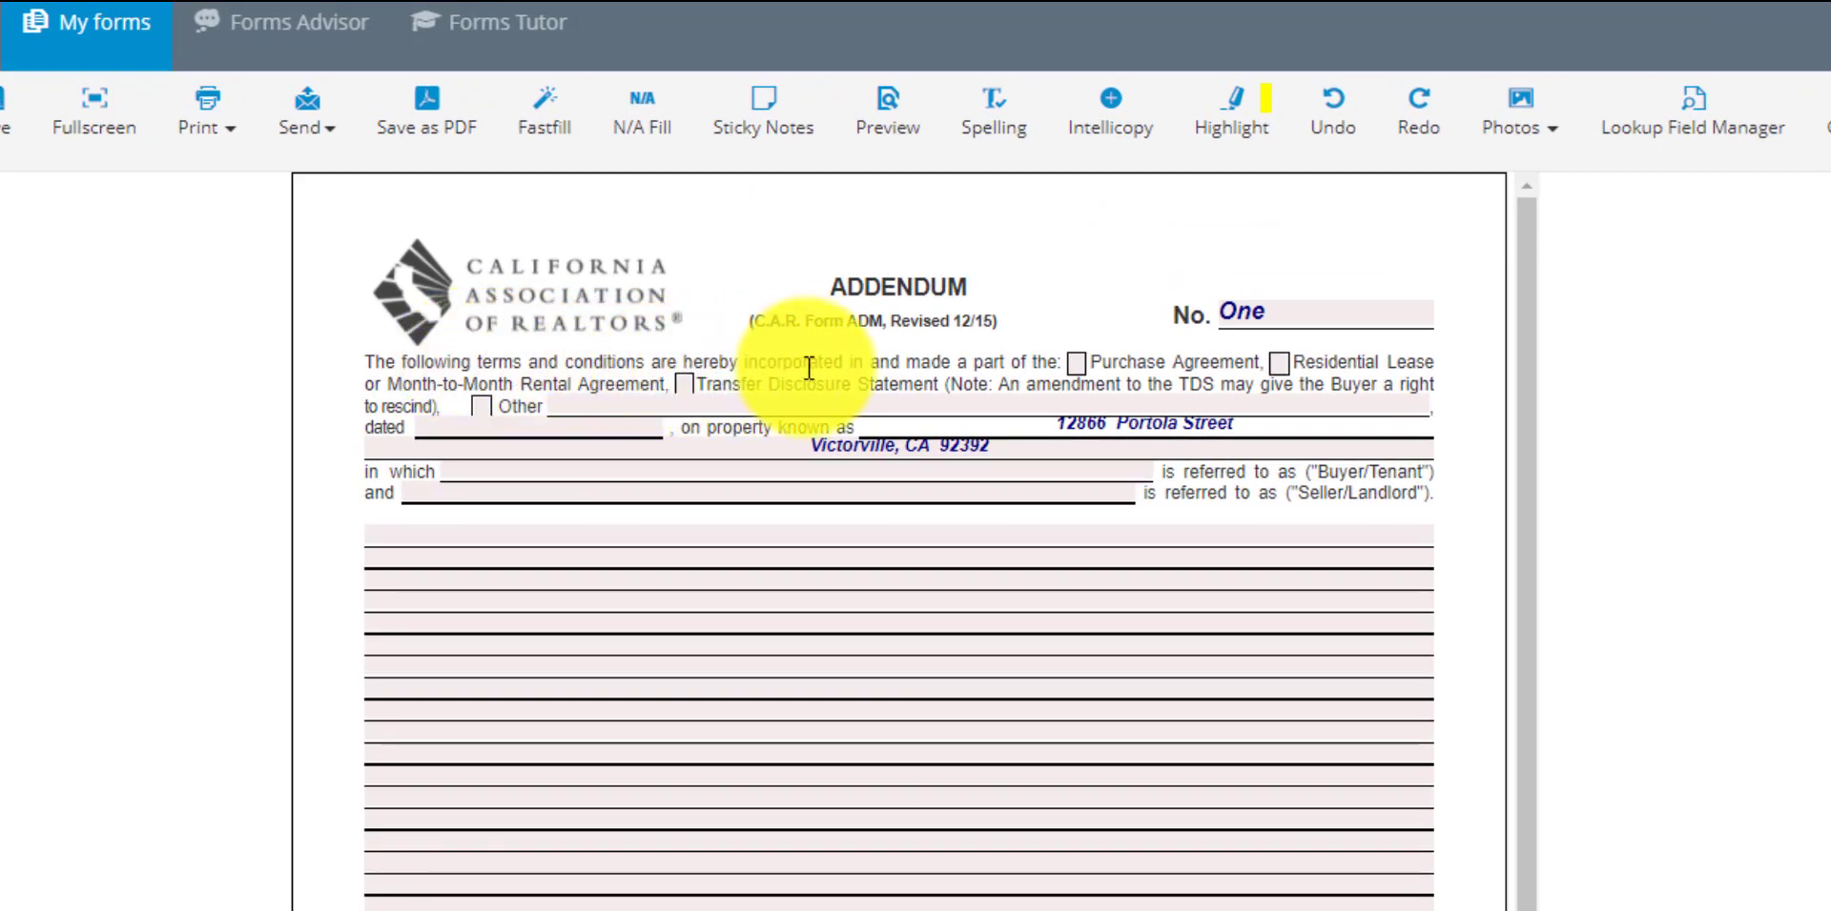
{"action": "left_click", "coordinate": [1077, 363]}
{"action": "left_click", "coordinate": [491, 425]}
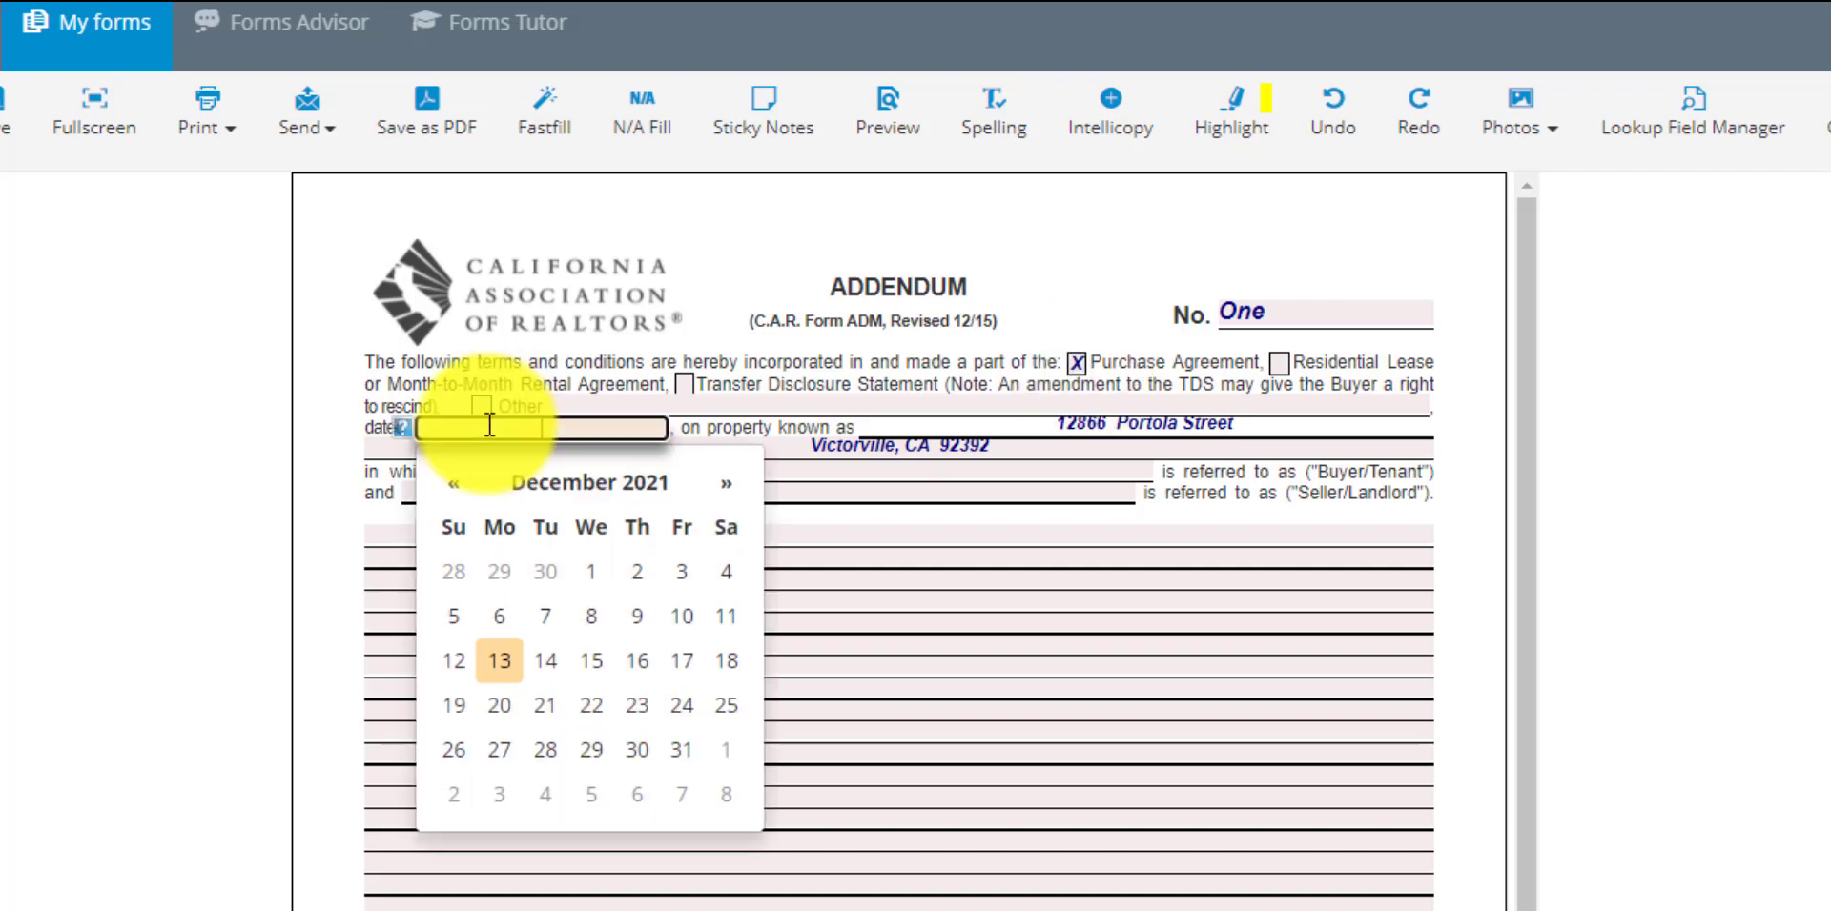
{"action": "left_click", "coordinate": [507, 669]}
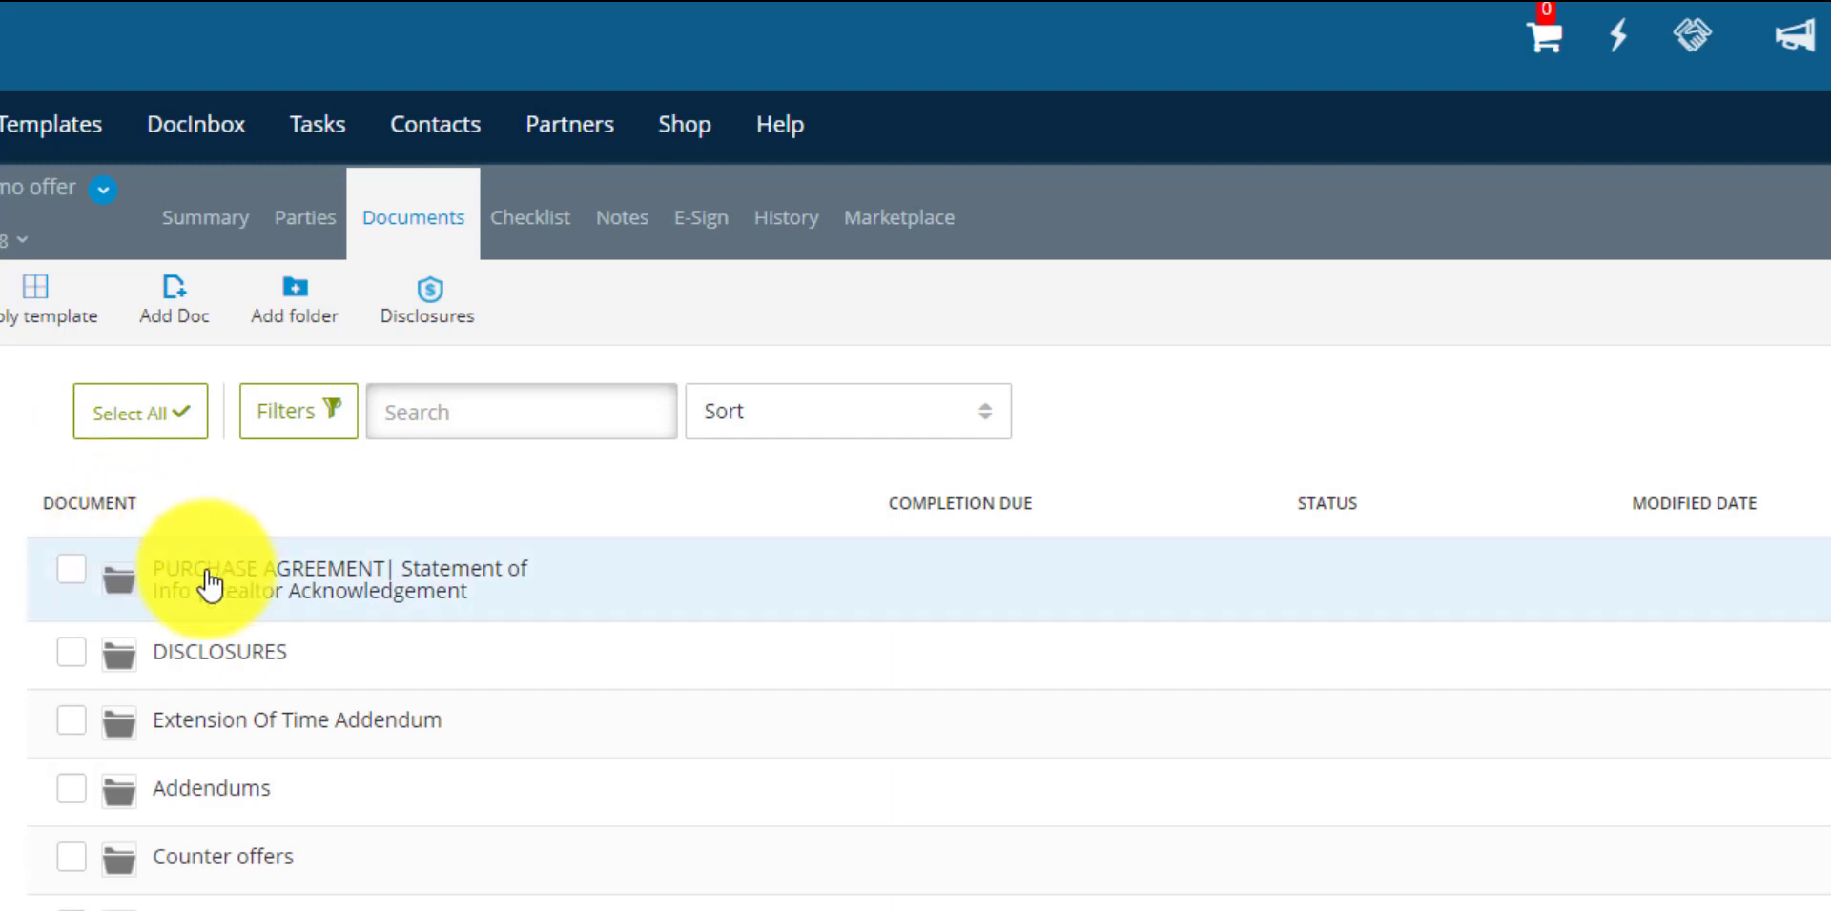
Review the agency disclosure and the Fair Housing & Discrimination Advisory in the Residential Purchase Agreement form
{"action": "scroll", "coordinate": [490, 503], "scroll_direction": "down", "scroll_amount": 15}
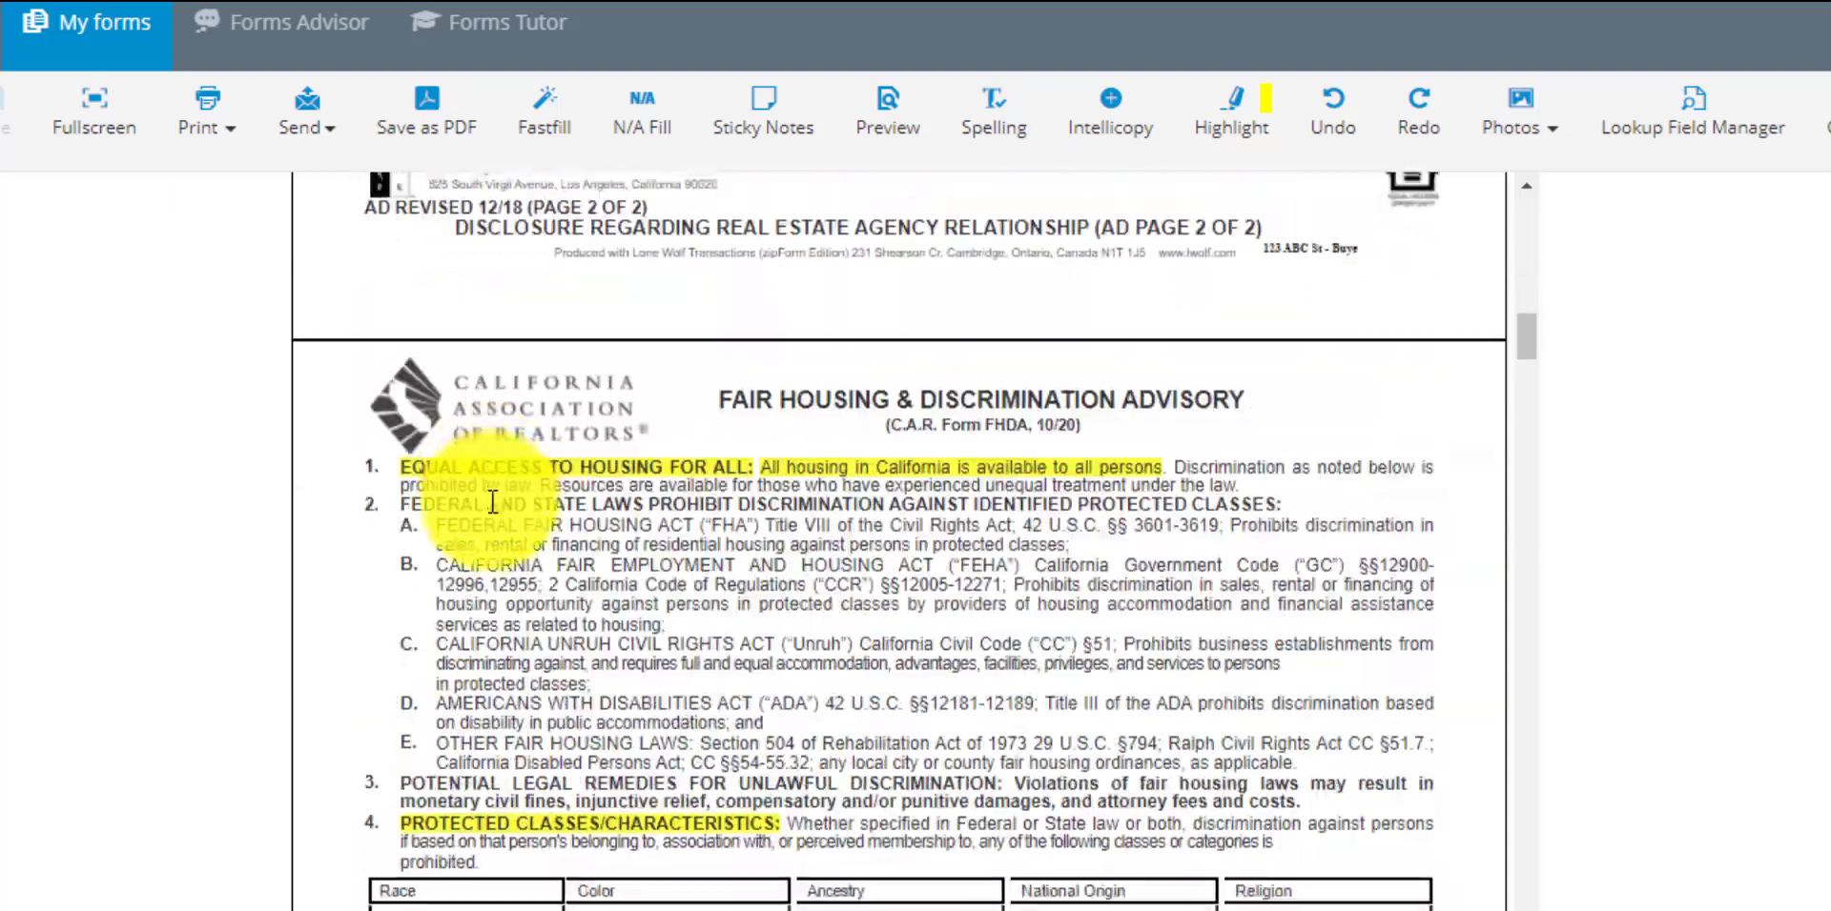
{"action": "scroll", "coordinate": [492, 503], "scroll_direction": "down", "scroll_amount": 20}
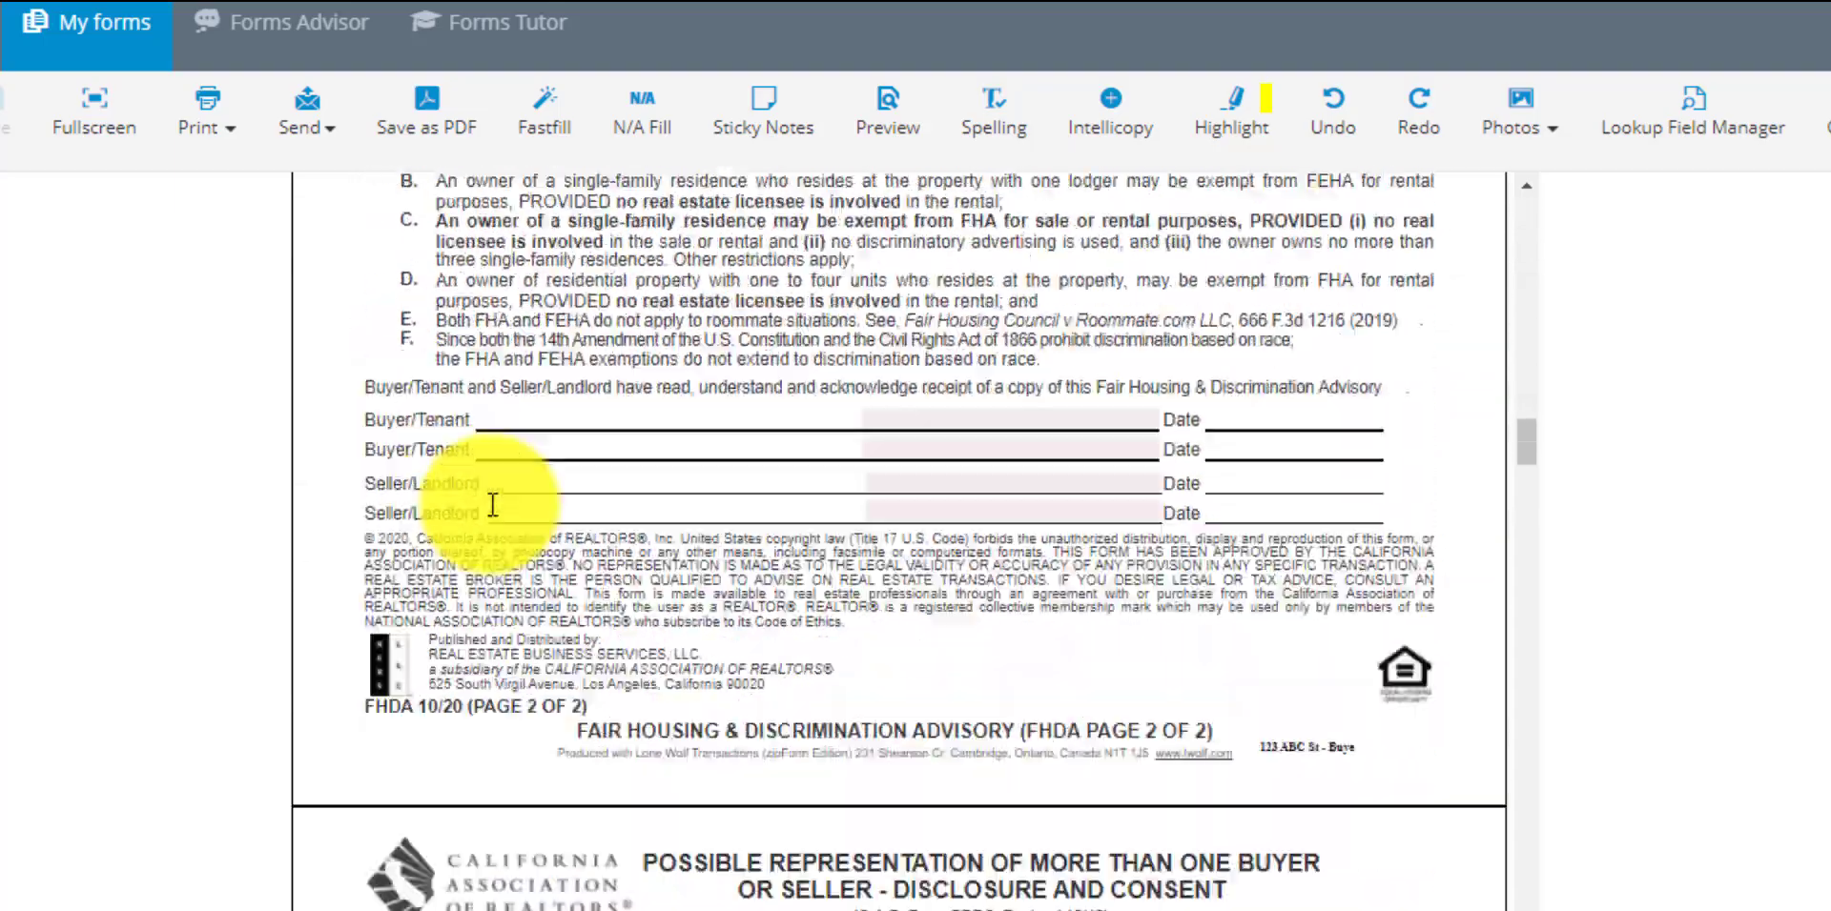